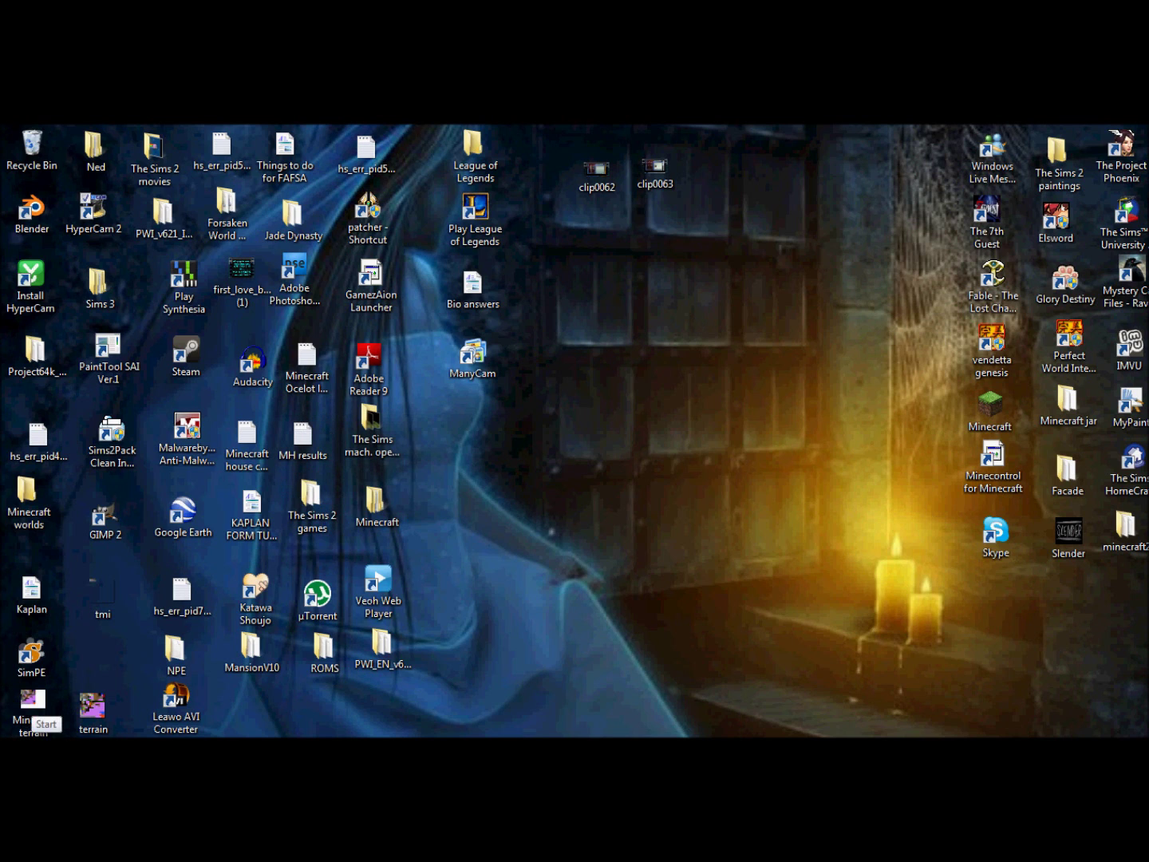
# Launch The Sims 2 Body Shop from the Start menu's EA GAMES > University Life Collection folder
pyautogui.click(25, 734)
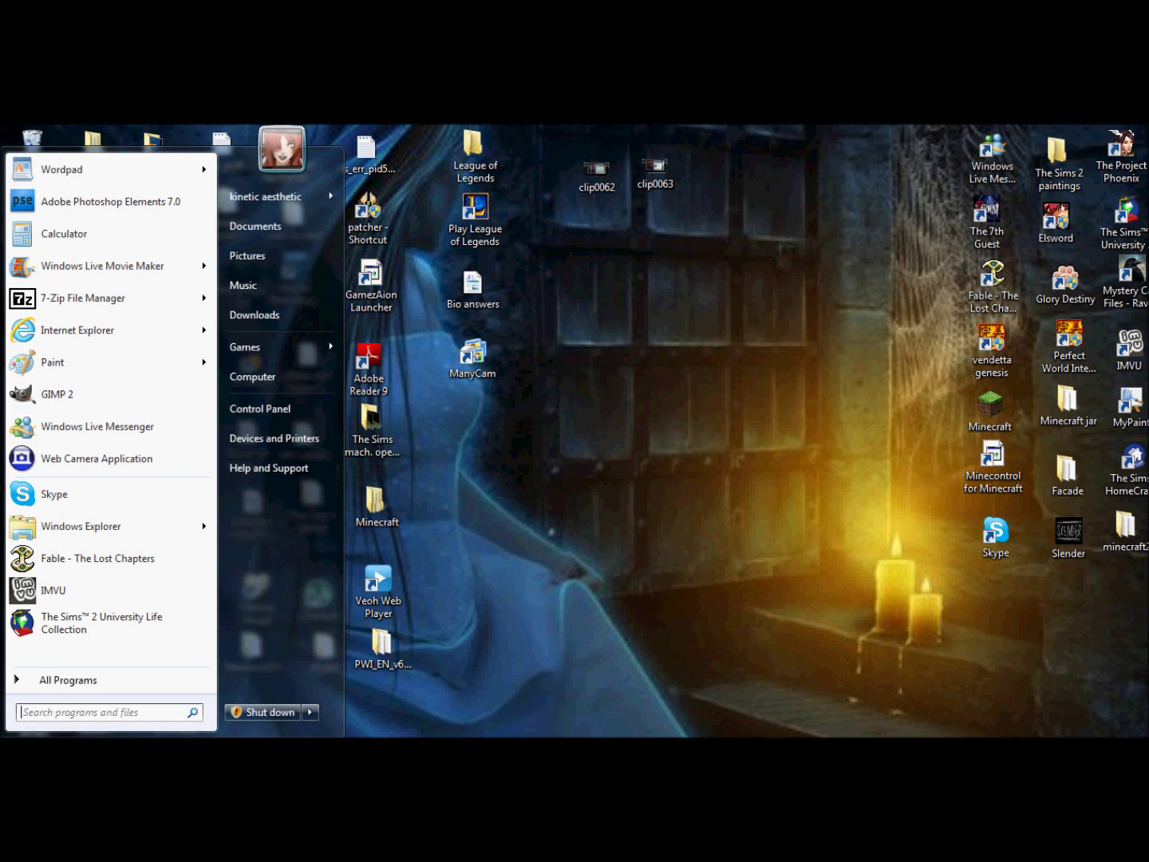
pyautogui.click(51, 680)
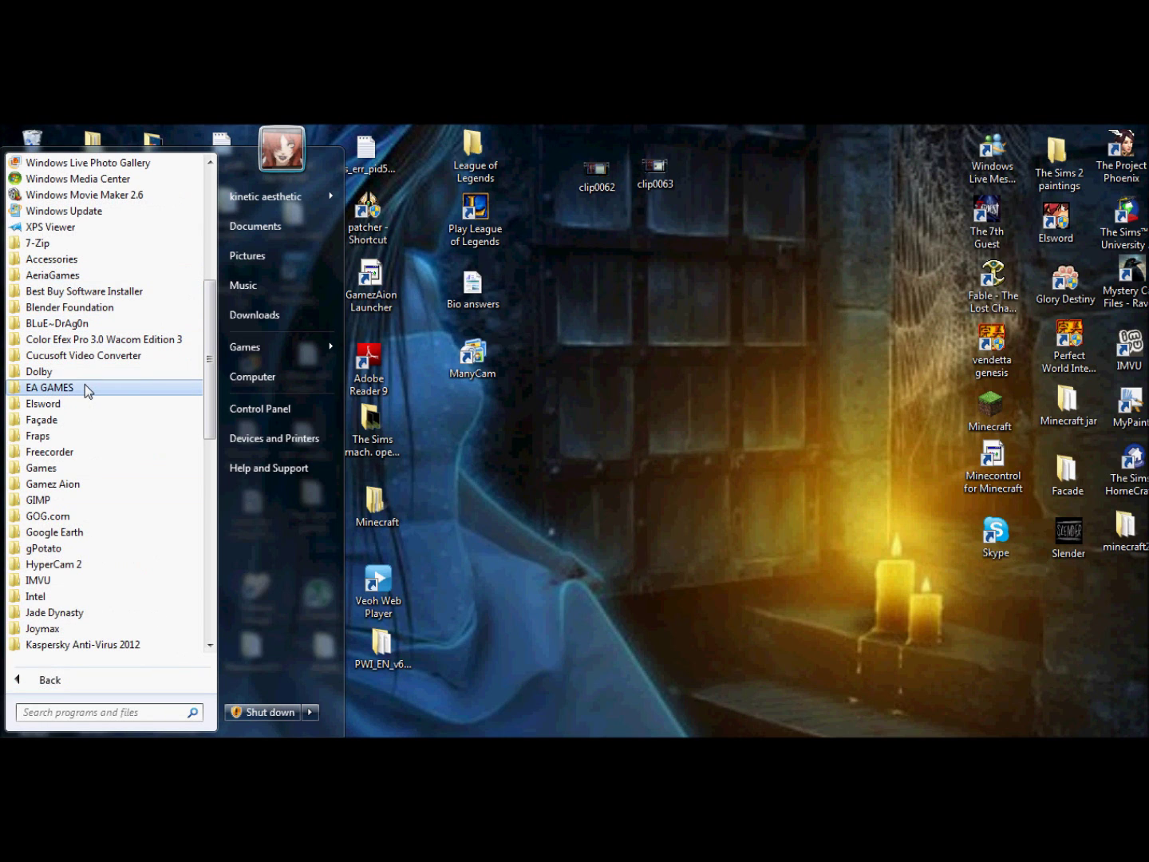
pyautogui.click(49, 386)
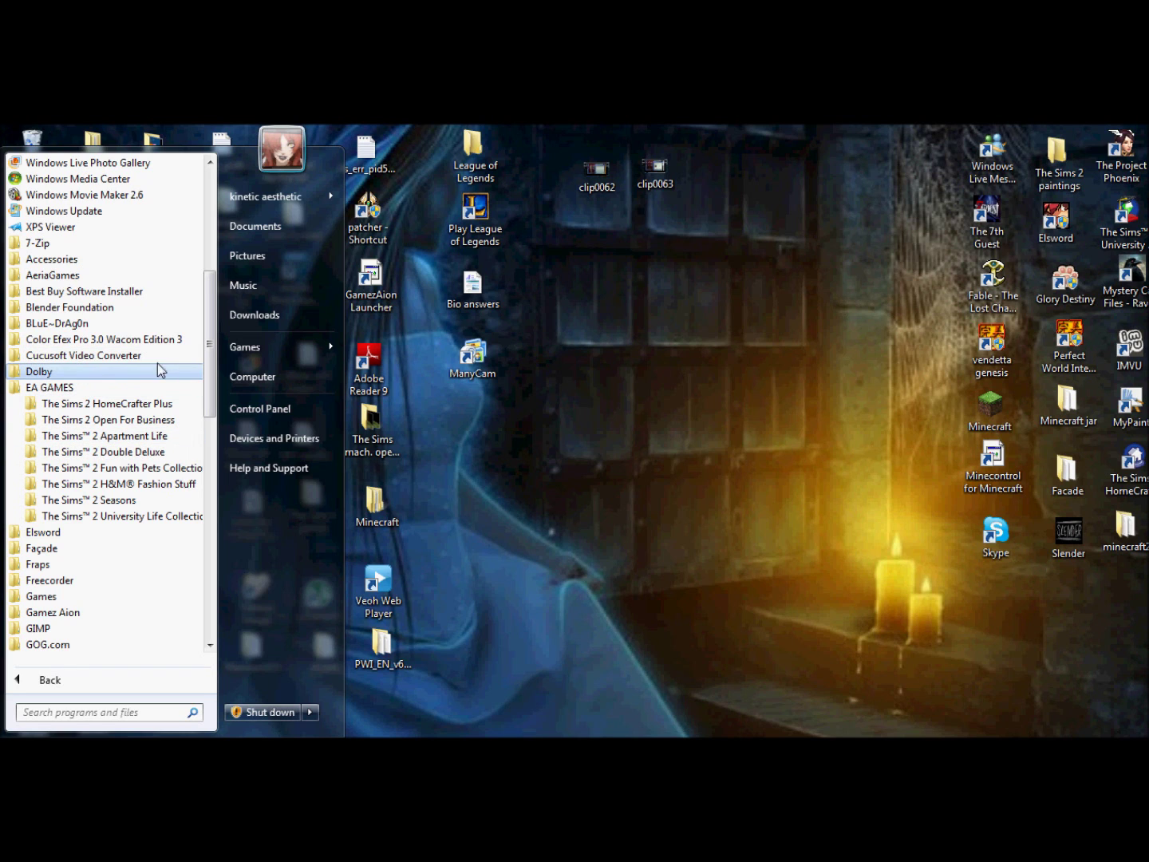
pyautogui.click(196, 515)
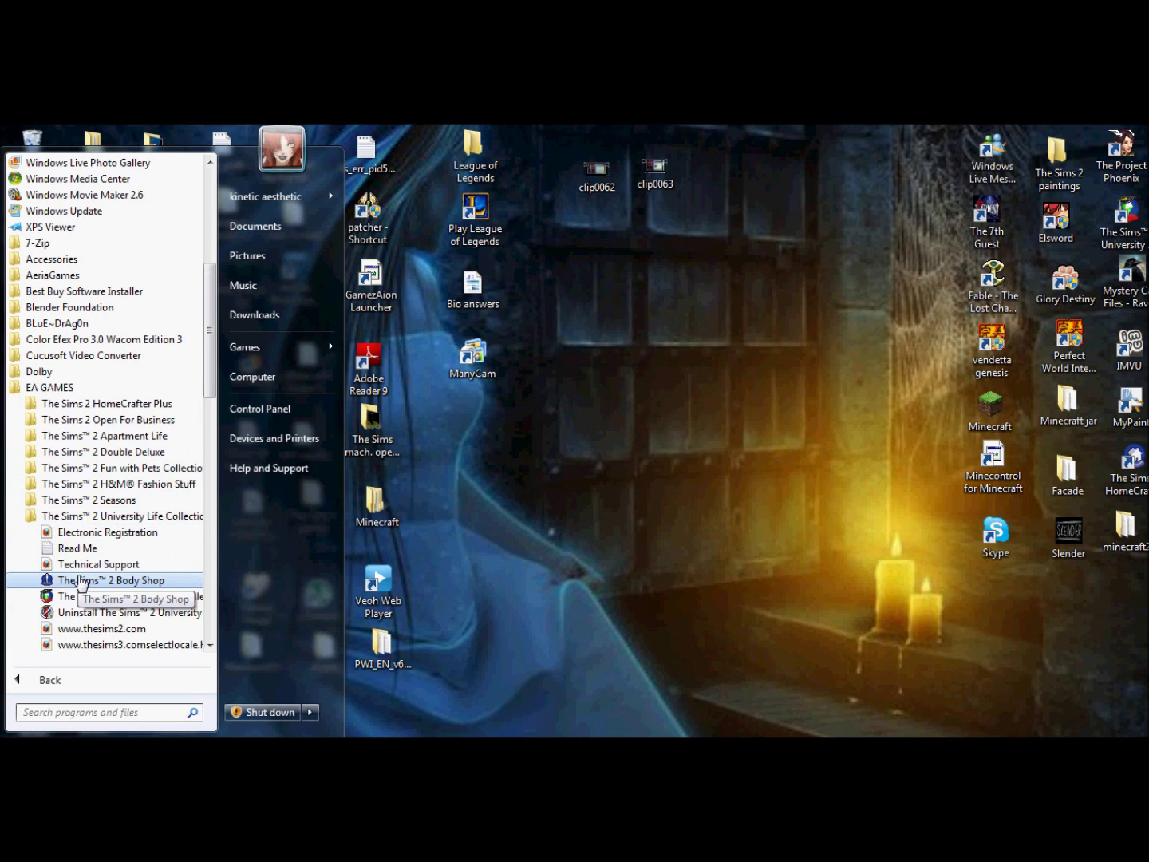
pyautogui.click(82, 580)
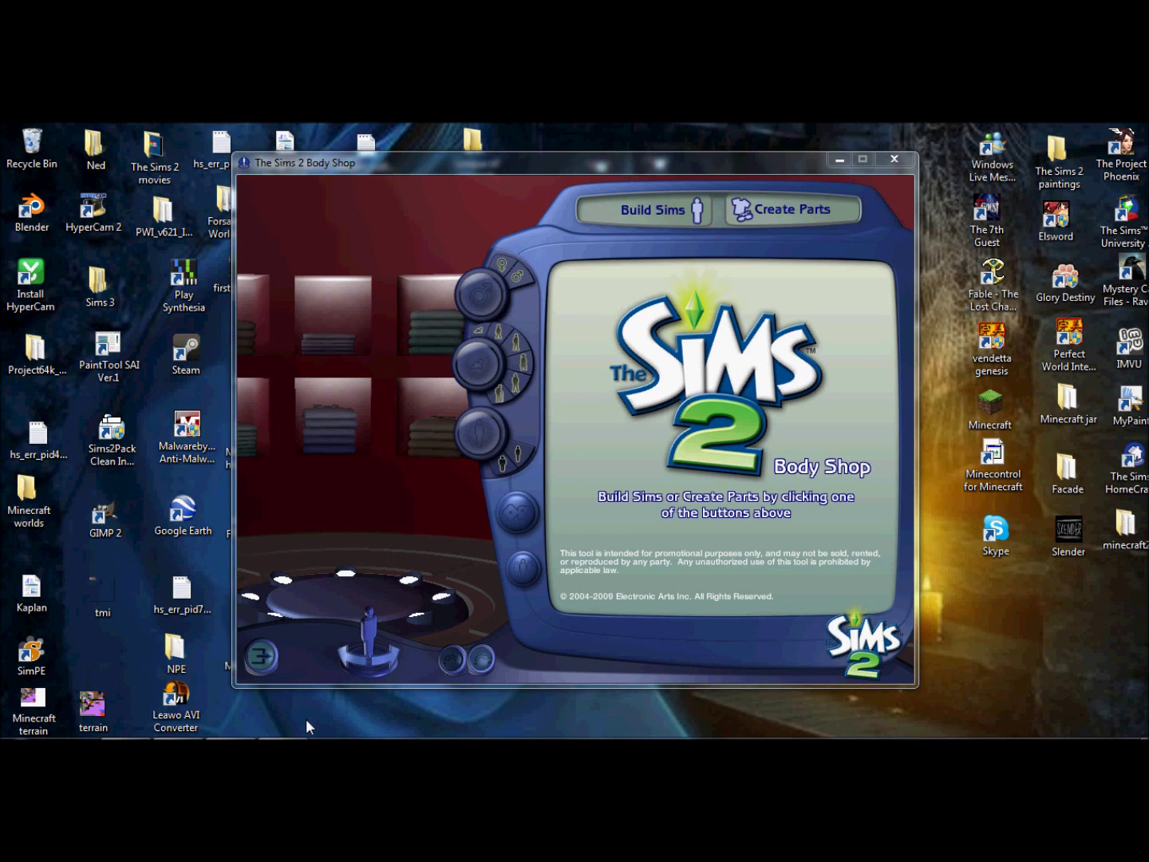
# Start a new clothing project under Create Parts
pyautogui.click(814, 205)
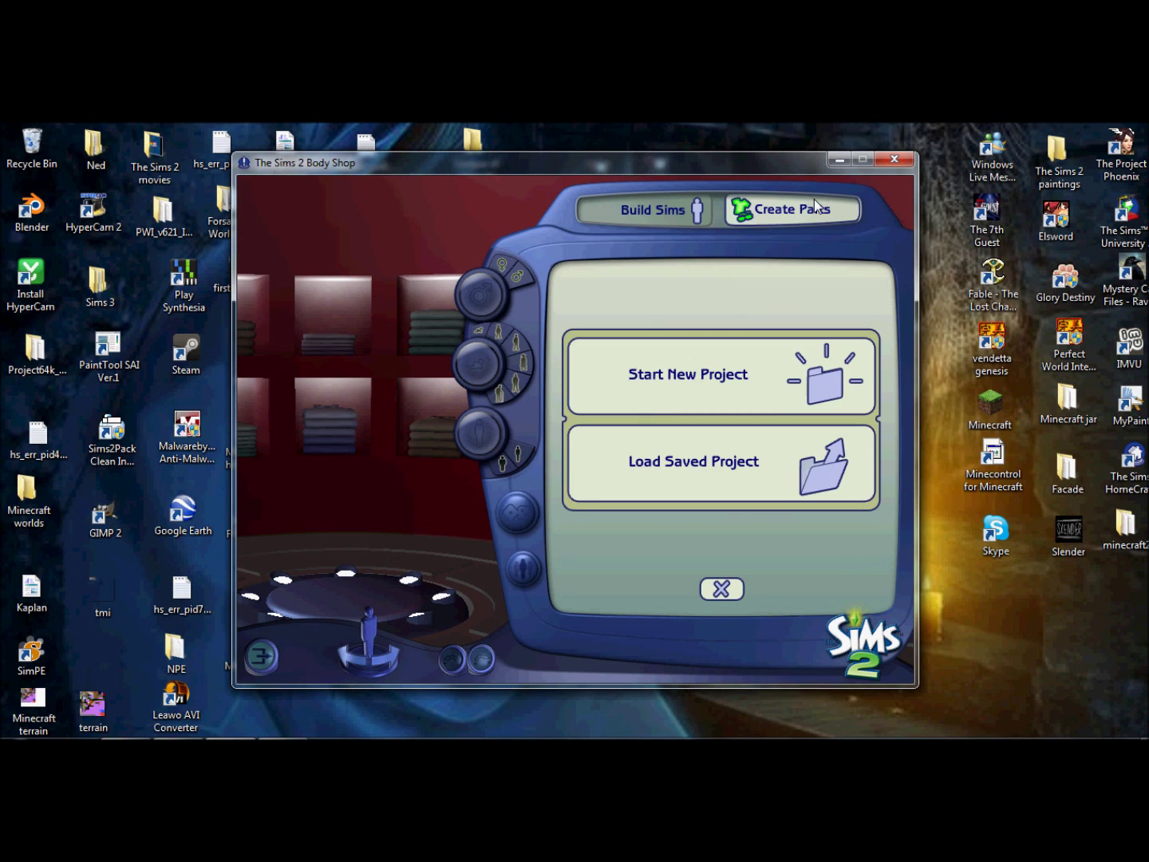
pyautogui.click(722, 376)
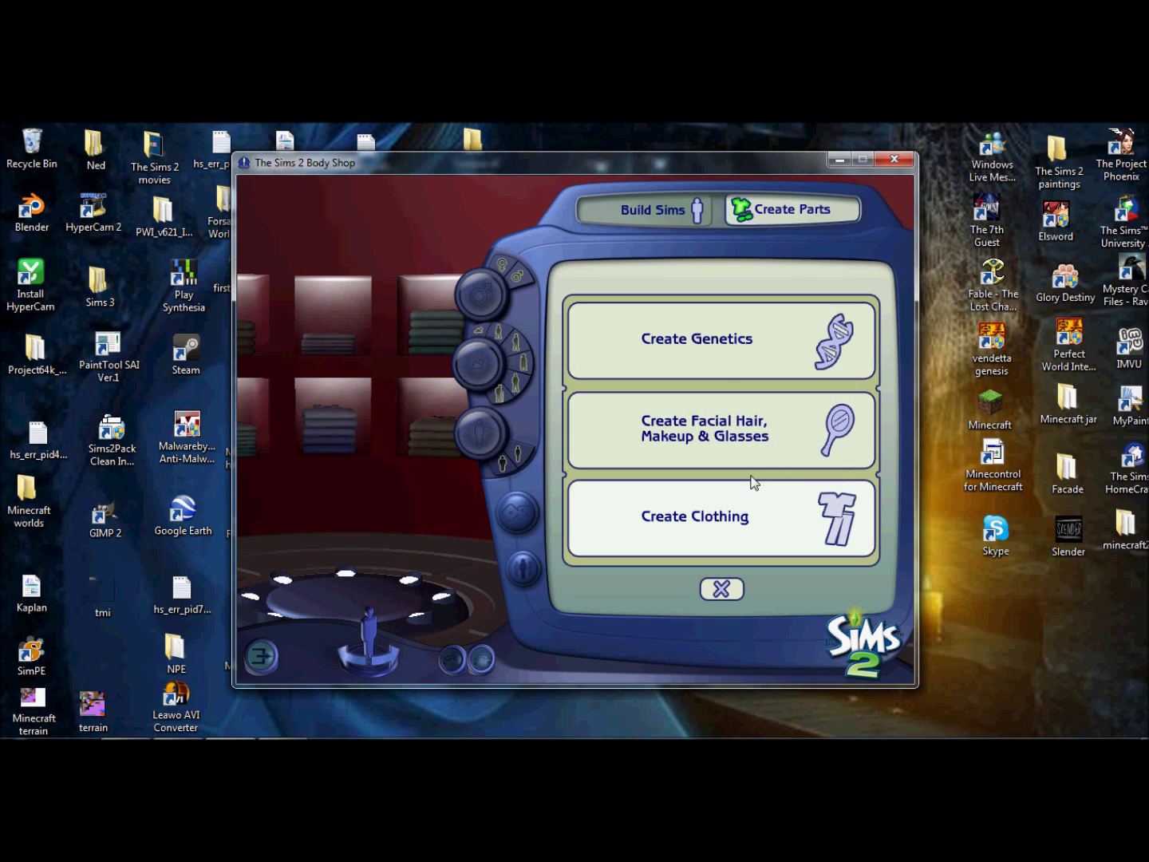
pyautogui.click(751, 503)
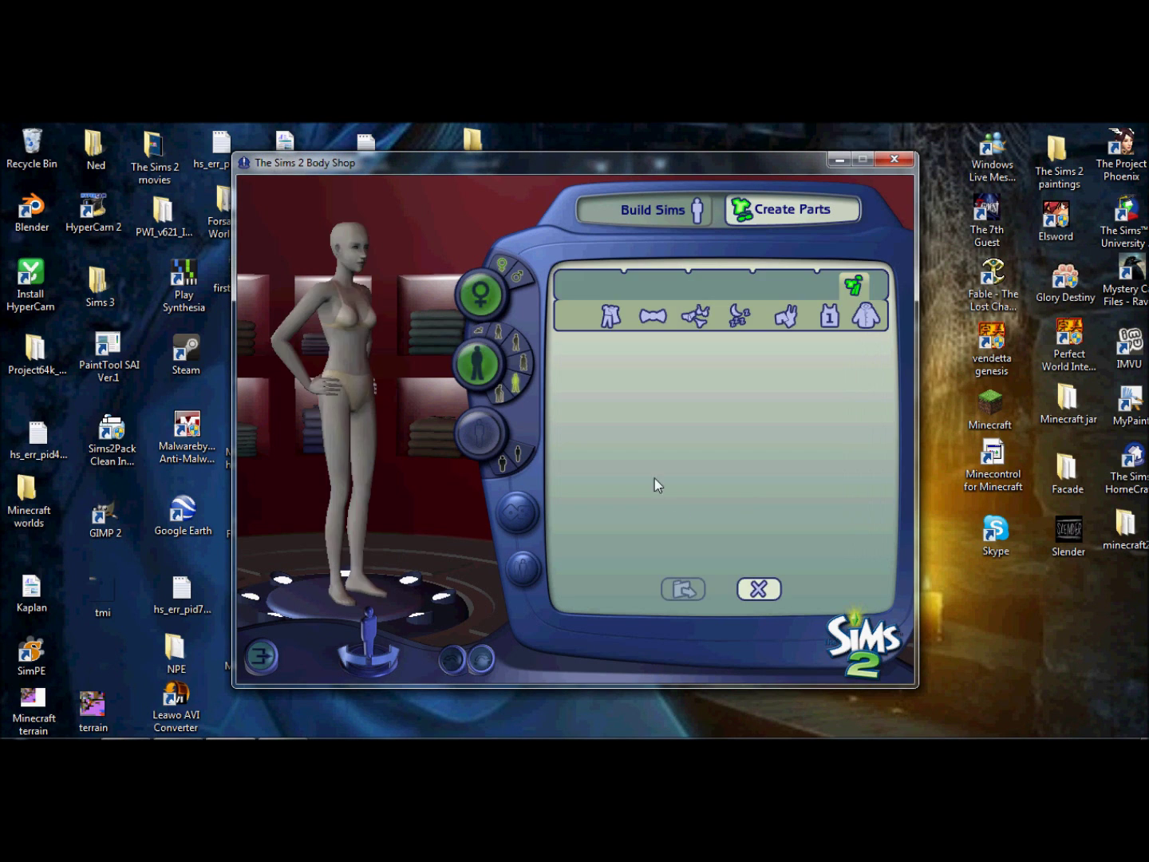
# Choose the plain grey top from the Everyday Tops category as the base garment
pyautogui.click(610, 316)
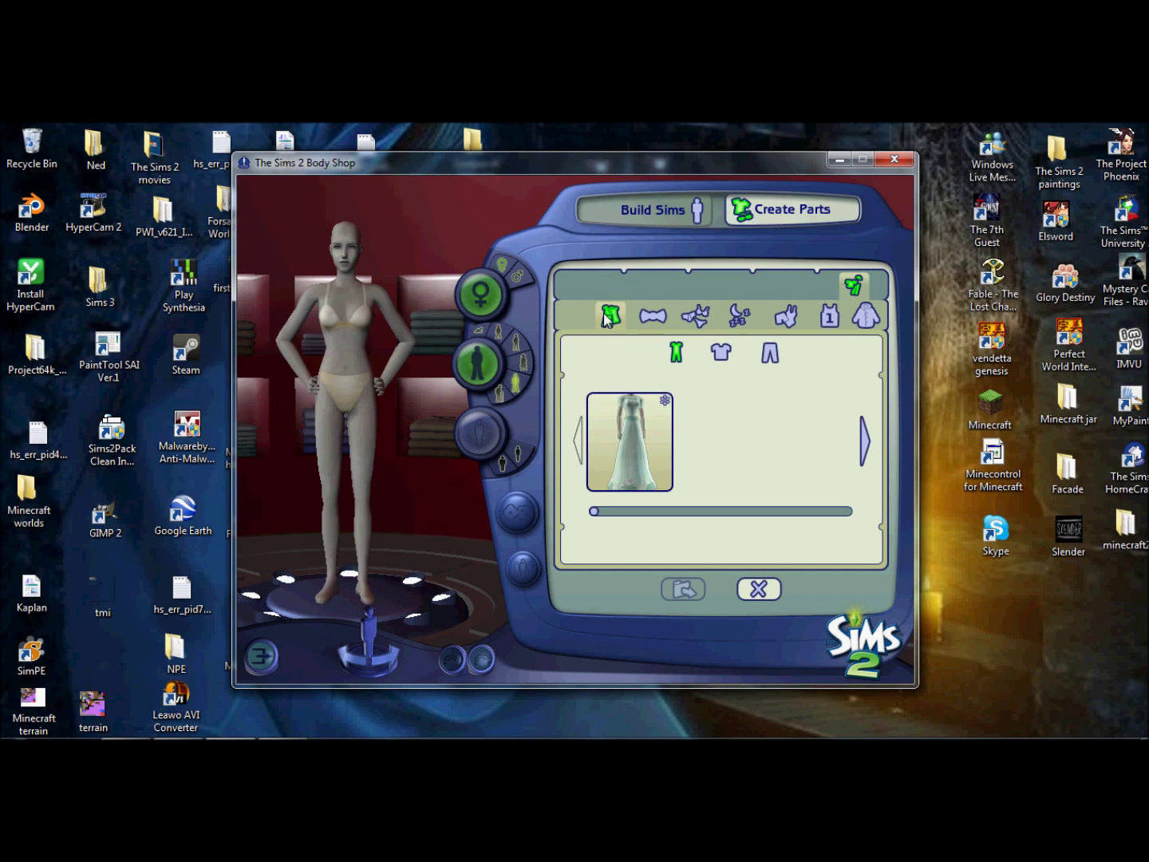
pyautogui.click(721, 356)
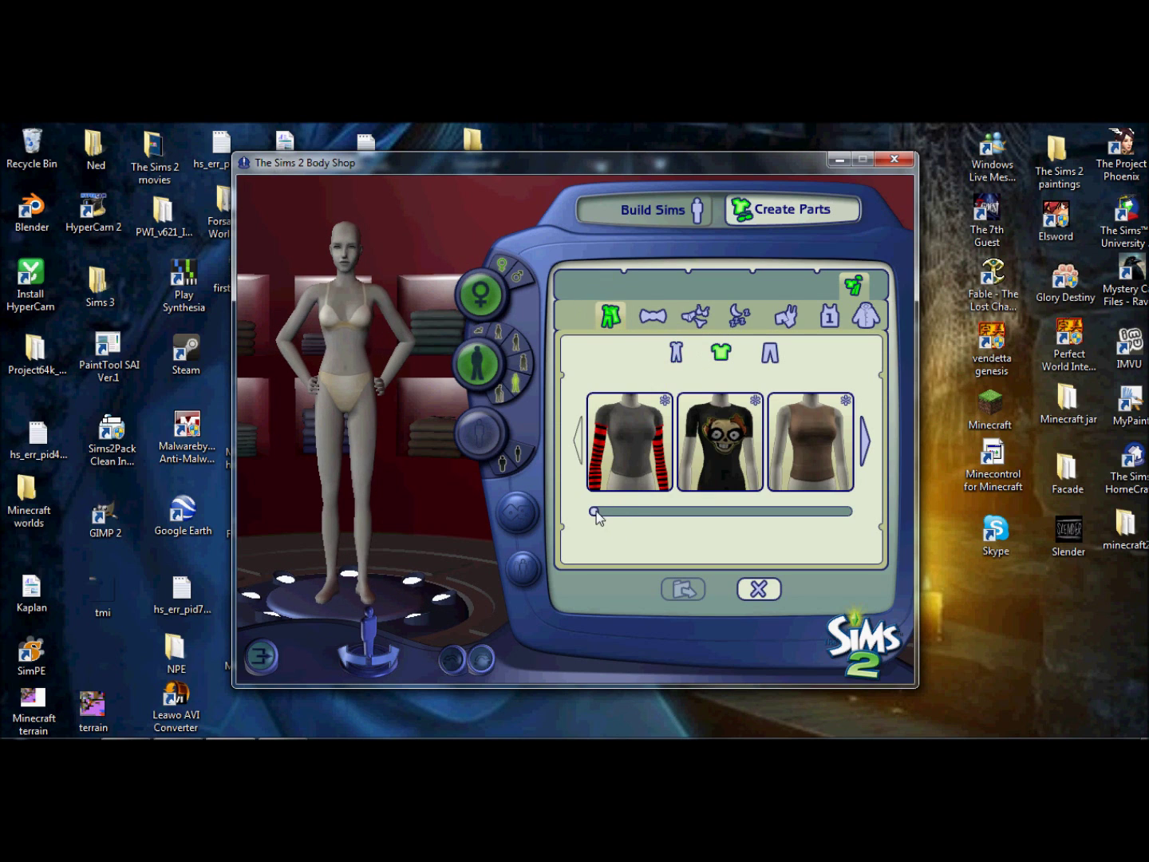
pyautogui.moveTo(593, 512); pyautogui.dragTo(815, 521)
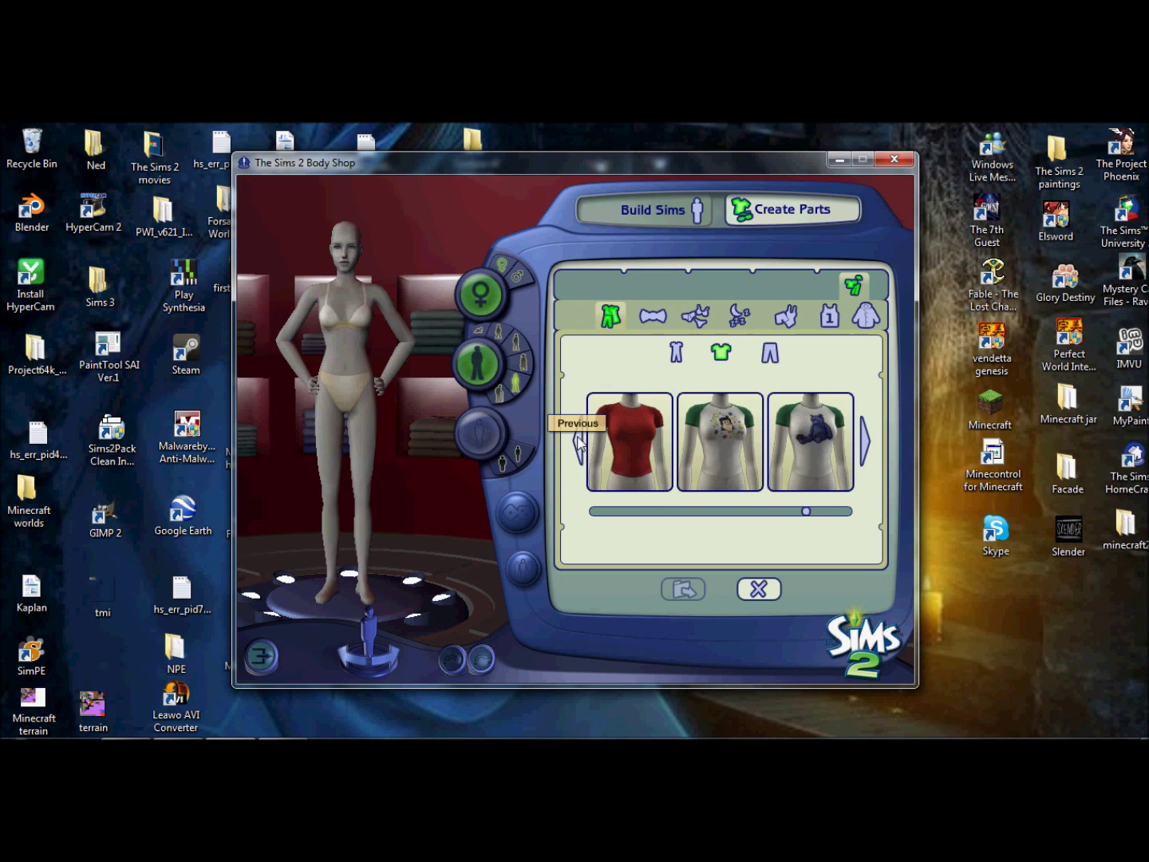
pyautogui.click(577, 441)
pyautogui.click(718, 441)
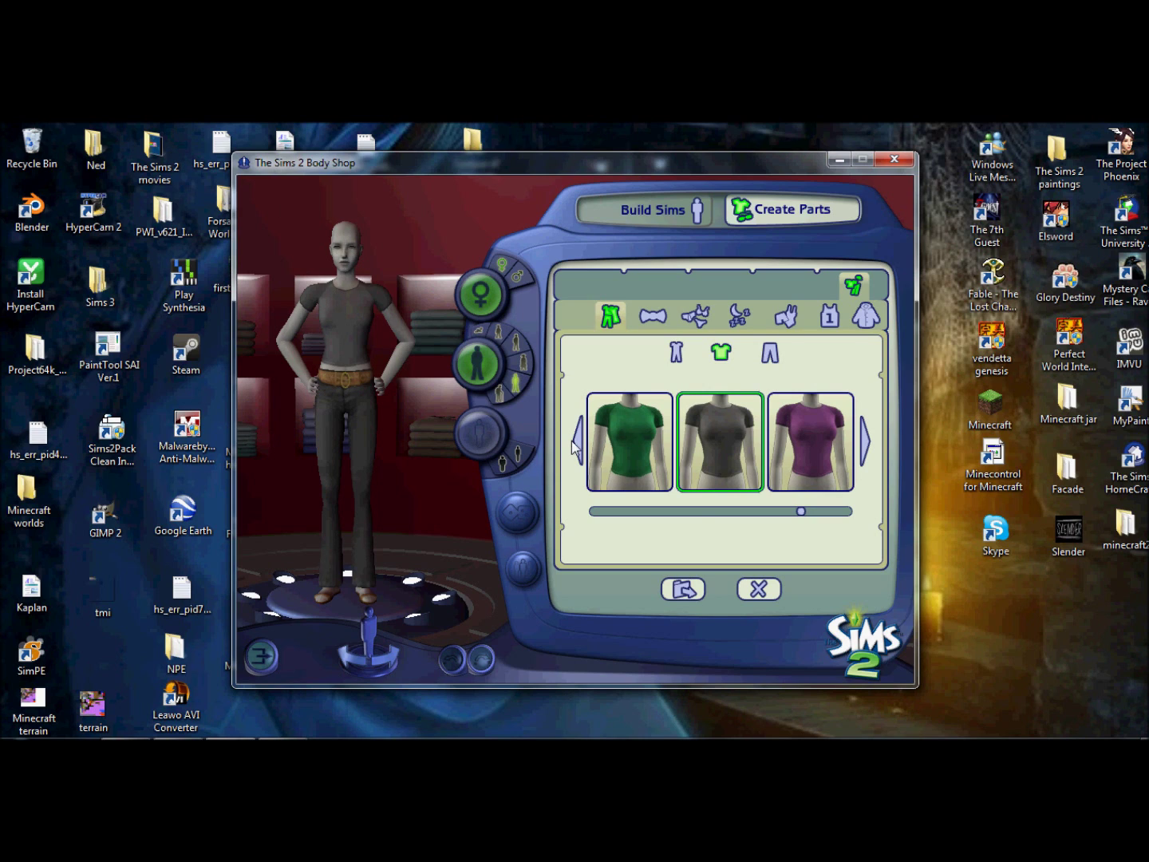
pyautogui.click(683, 590)
# Export the grey top's textures as project Top2, then minimize Body Shop
pyautogui.click(678, 435)
pyautogui.write('Top2')
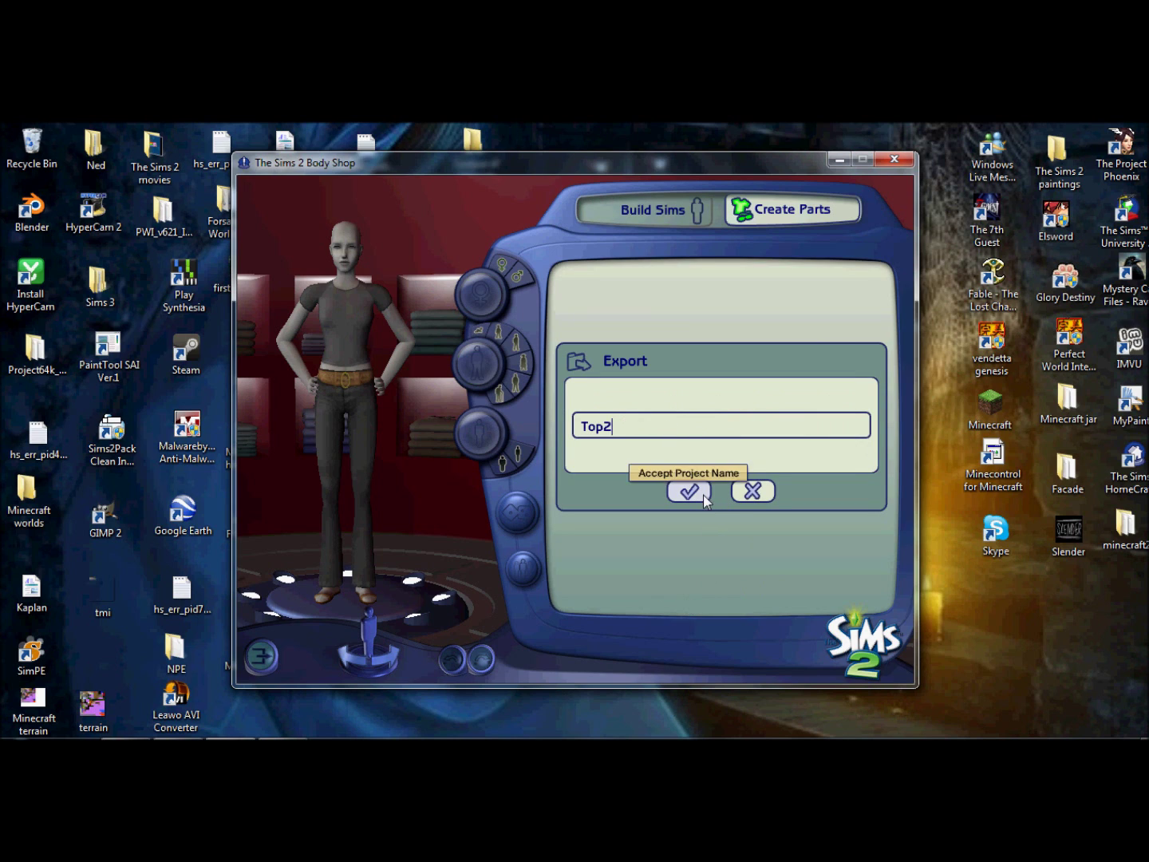
pyautogui.click(692, 491)
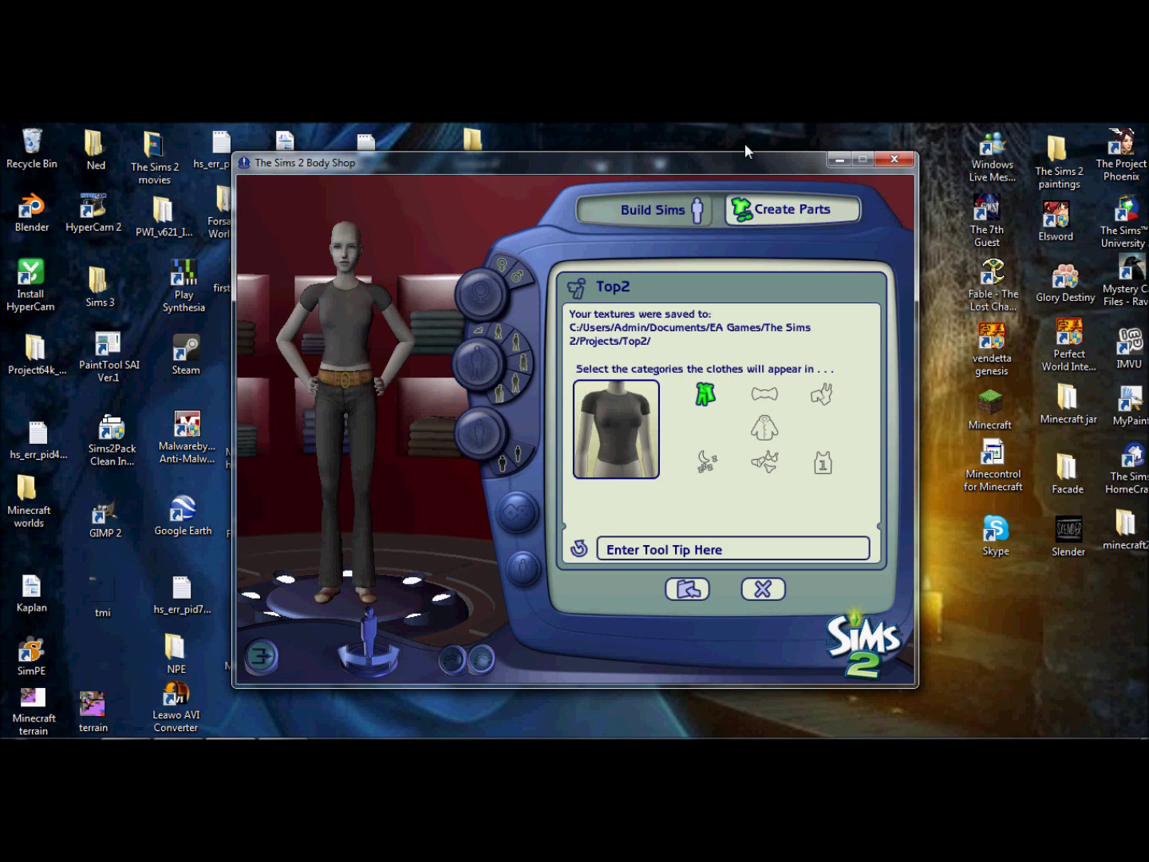
pyautogui.click(838, 162)
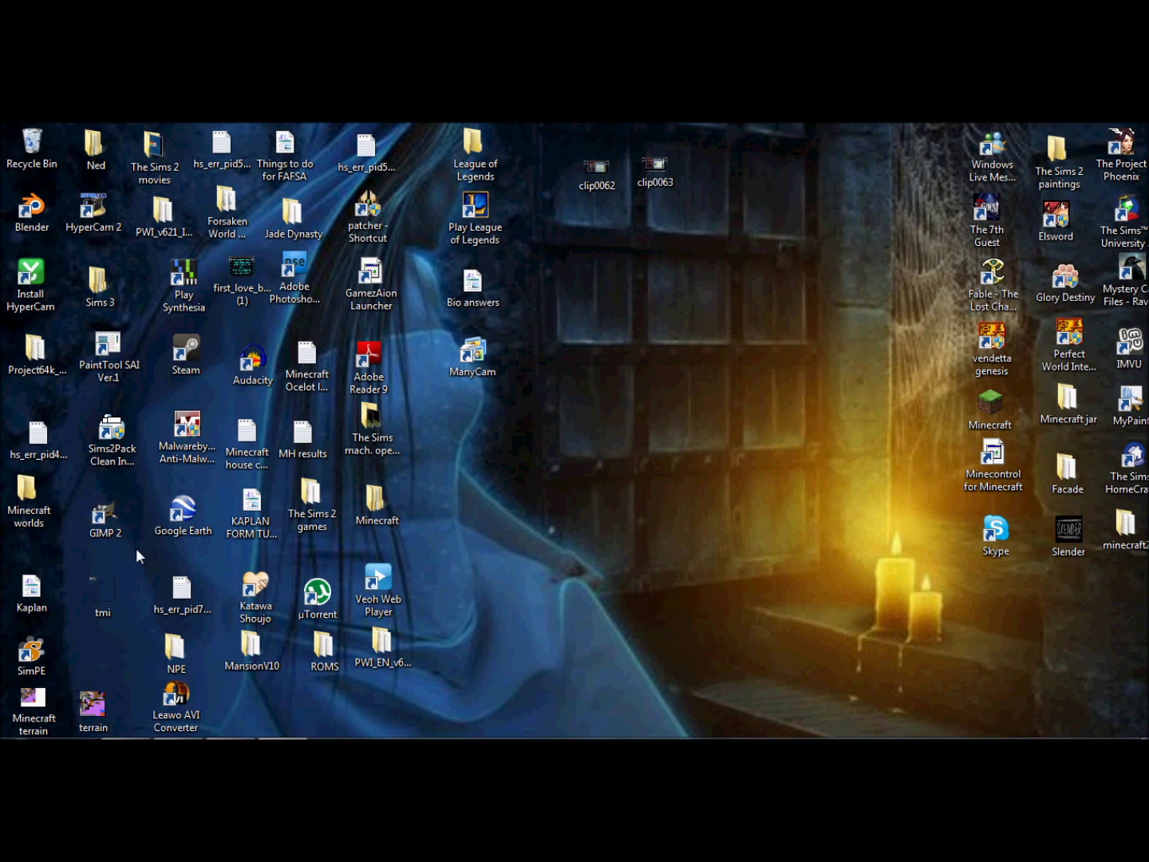
# Launch GIMP 2 from its desktop icon and move its image window higher
pyautogui.click(114, 517)
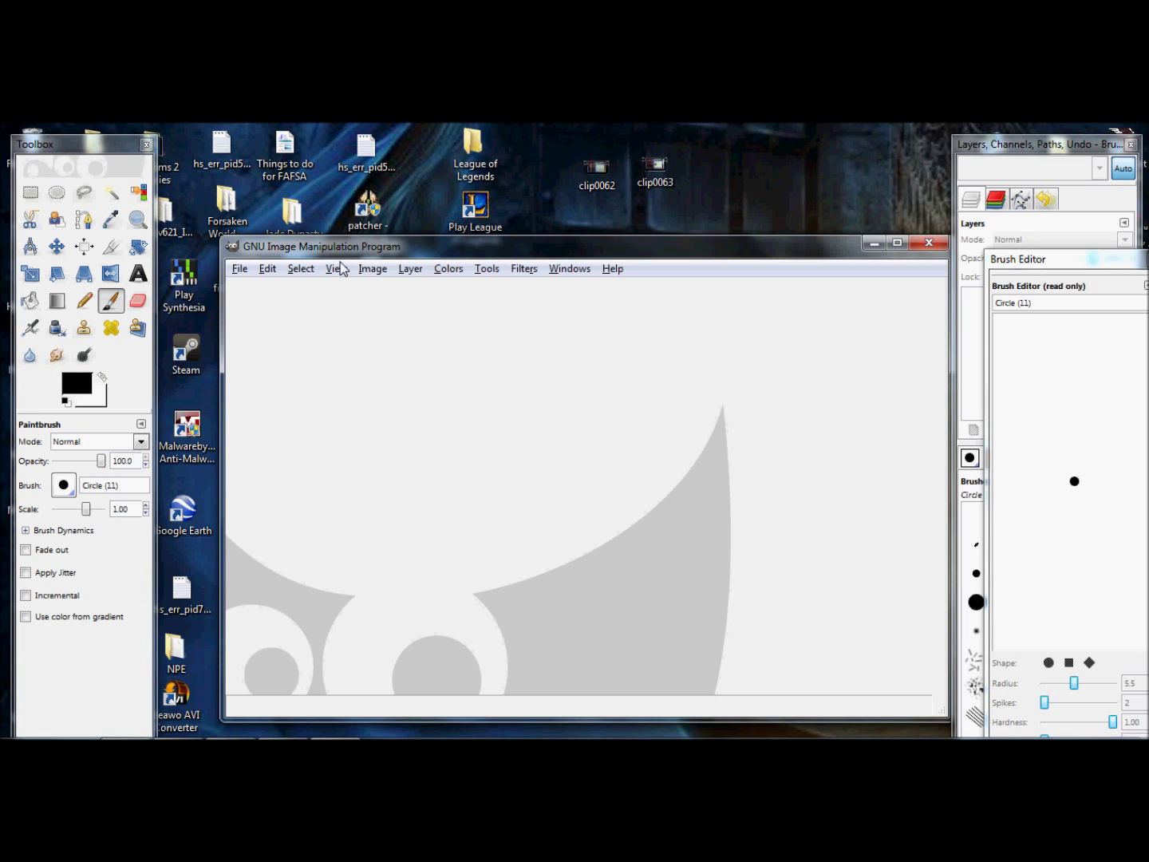
pyautogui.moveTo(463, 247); pyautogui.dragTo(442, 189)
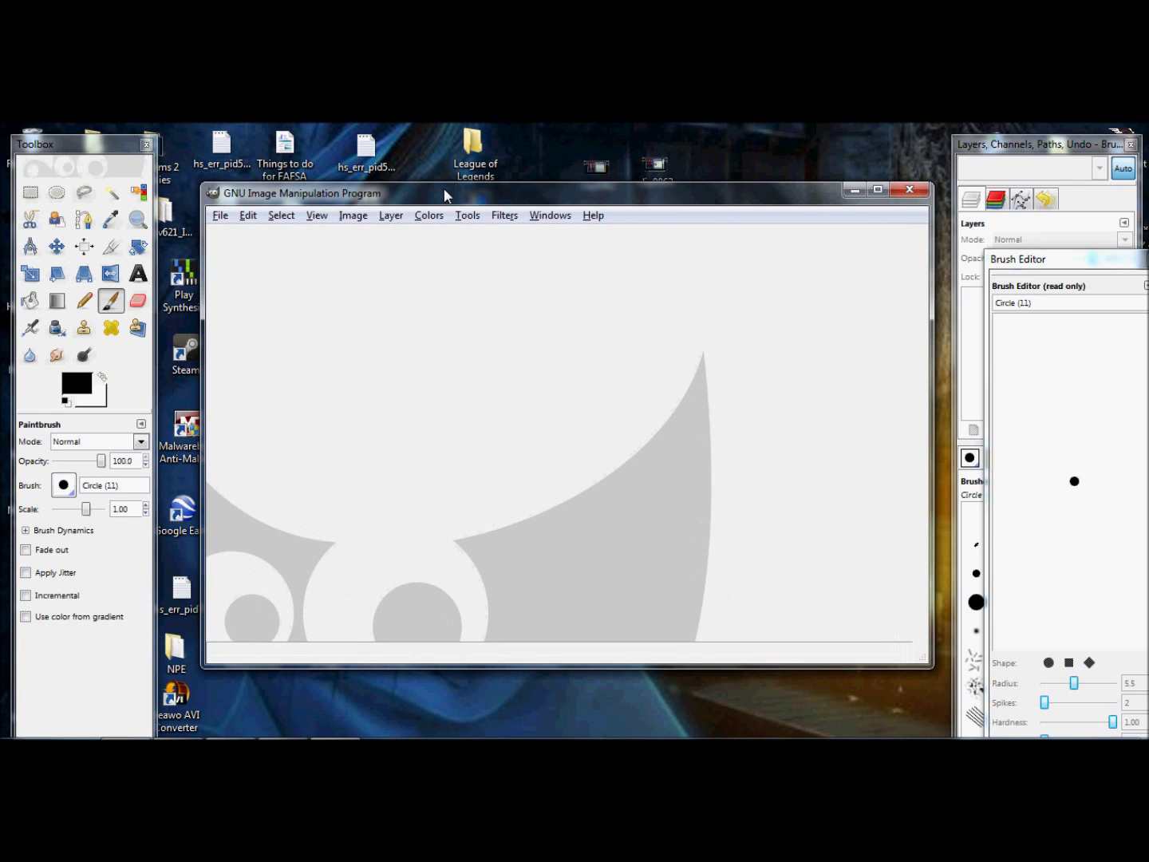
# Open top~stdMatBaseTextureName_alpha.bmp from Documents > EA Games > The Sims 2 > Projects > Top2
pyautogui.click(220, 214)
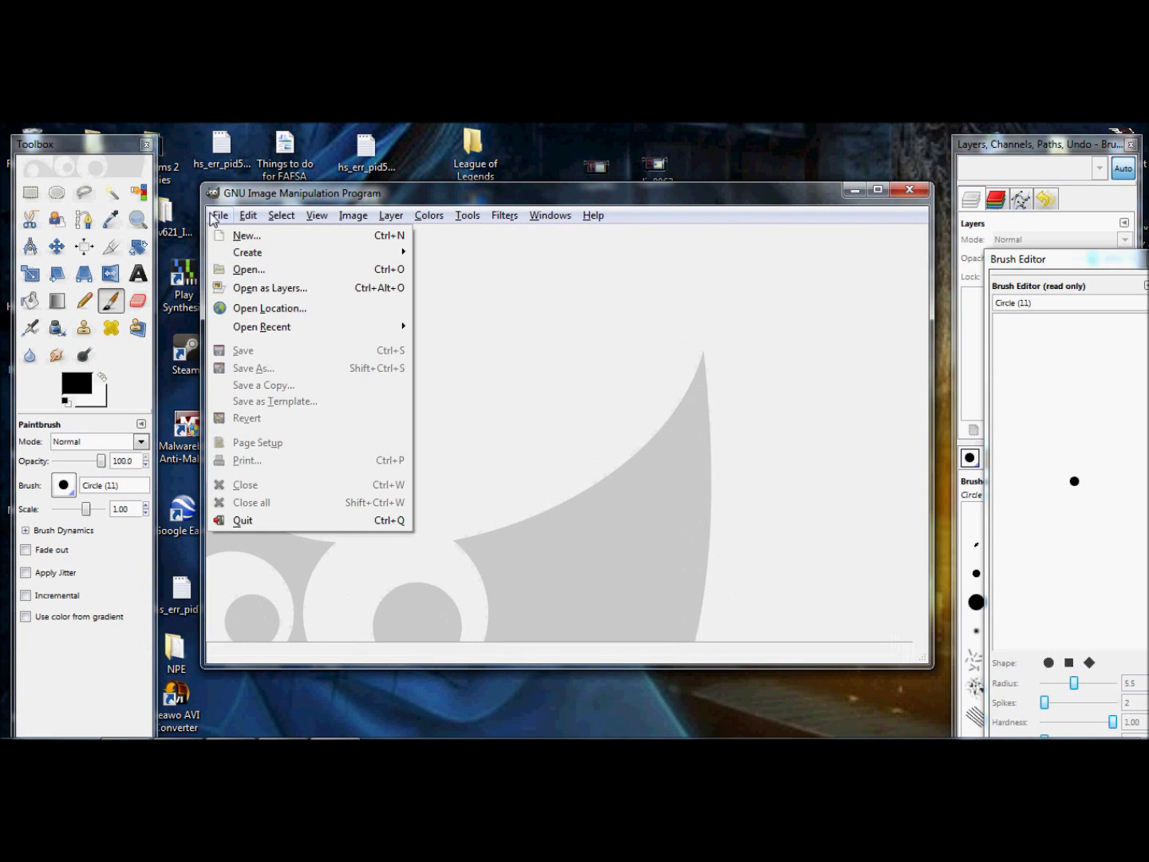
pyautogui.click(249, 272)
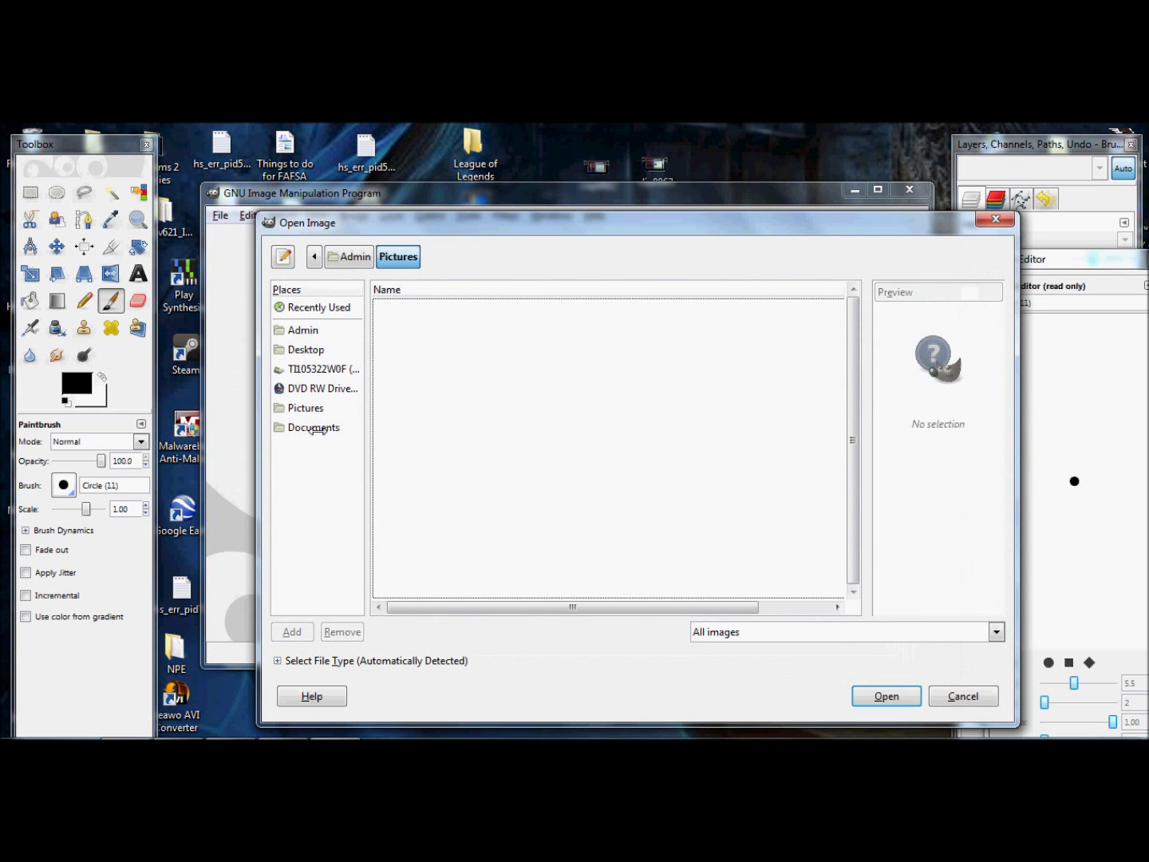
pyautogui.click(314, 428)
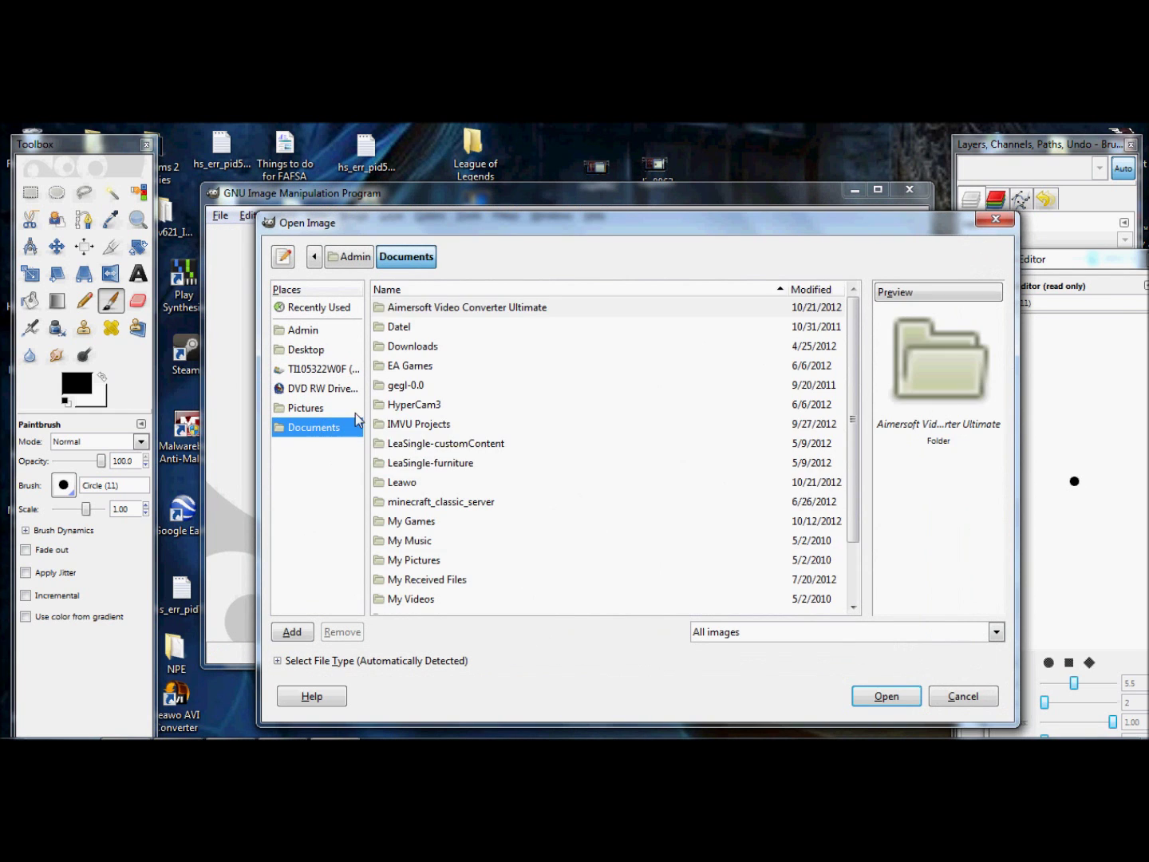
pyautogui.doubleClick(402, 372)
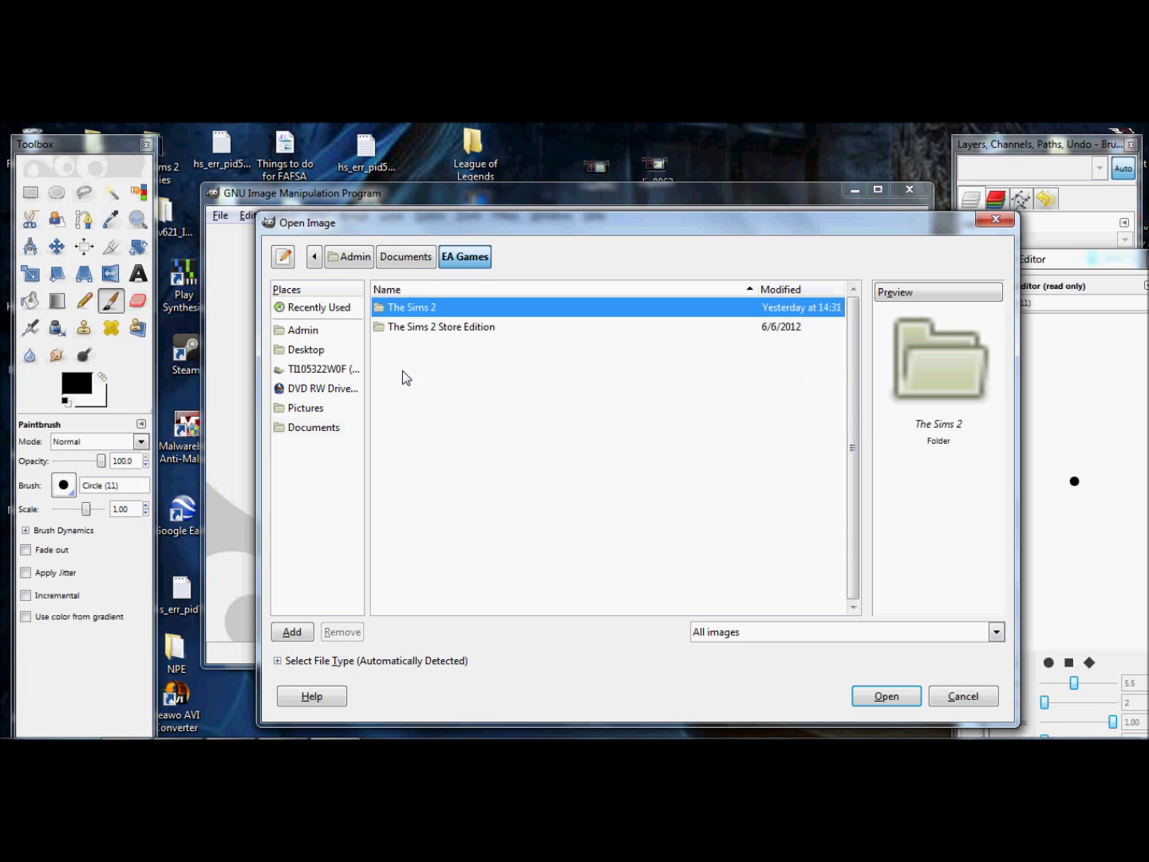
pyautogui.doubleClick(456, 311)
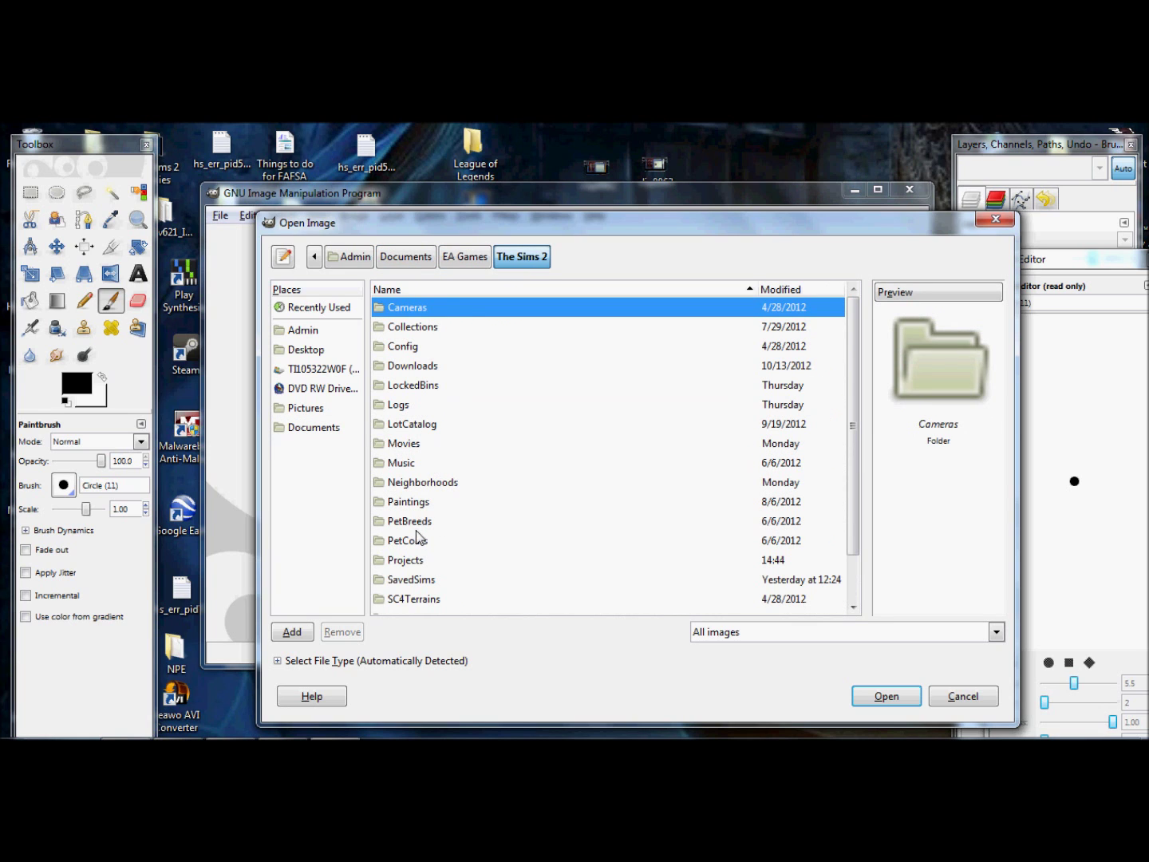
pyautogui.doubleClick(408, 559)
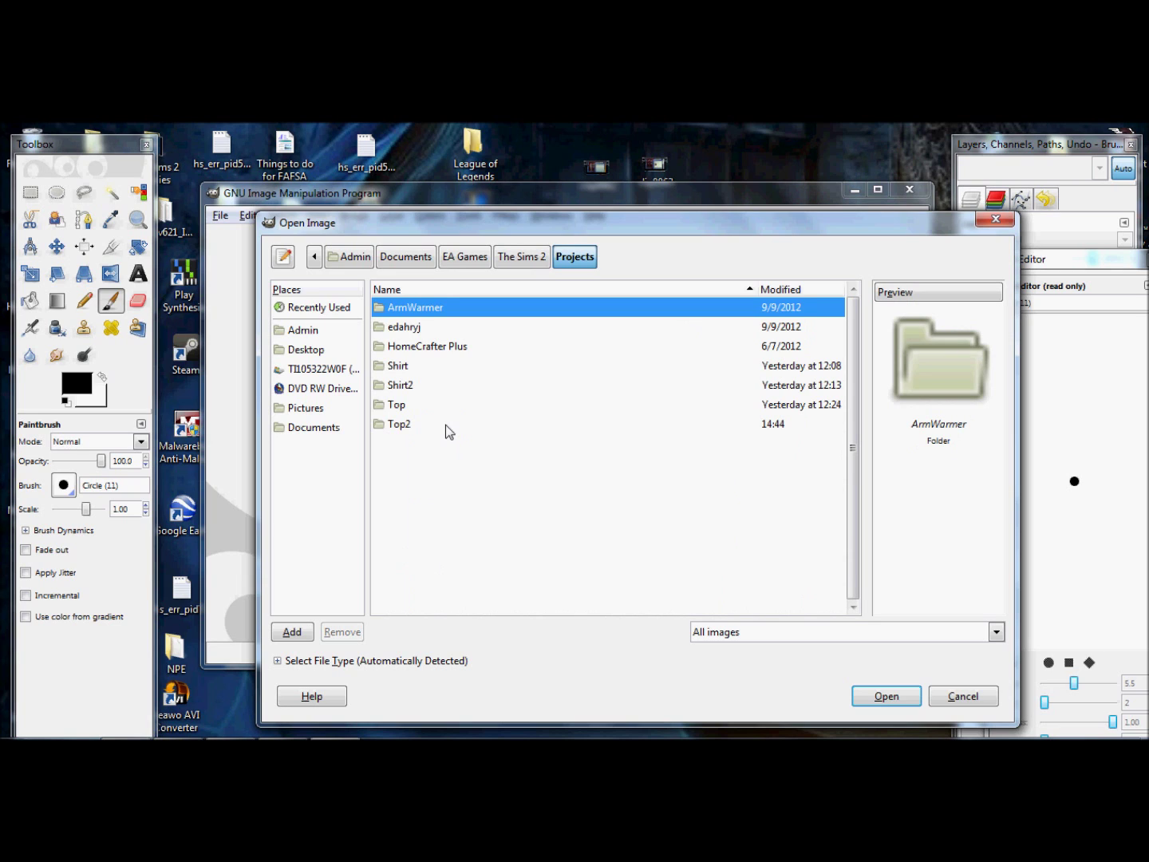
pyautogui.click(445, 424)
pyautogui.doubleClick(414, 426)
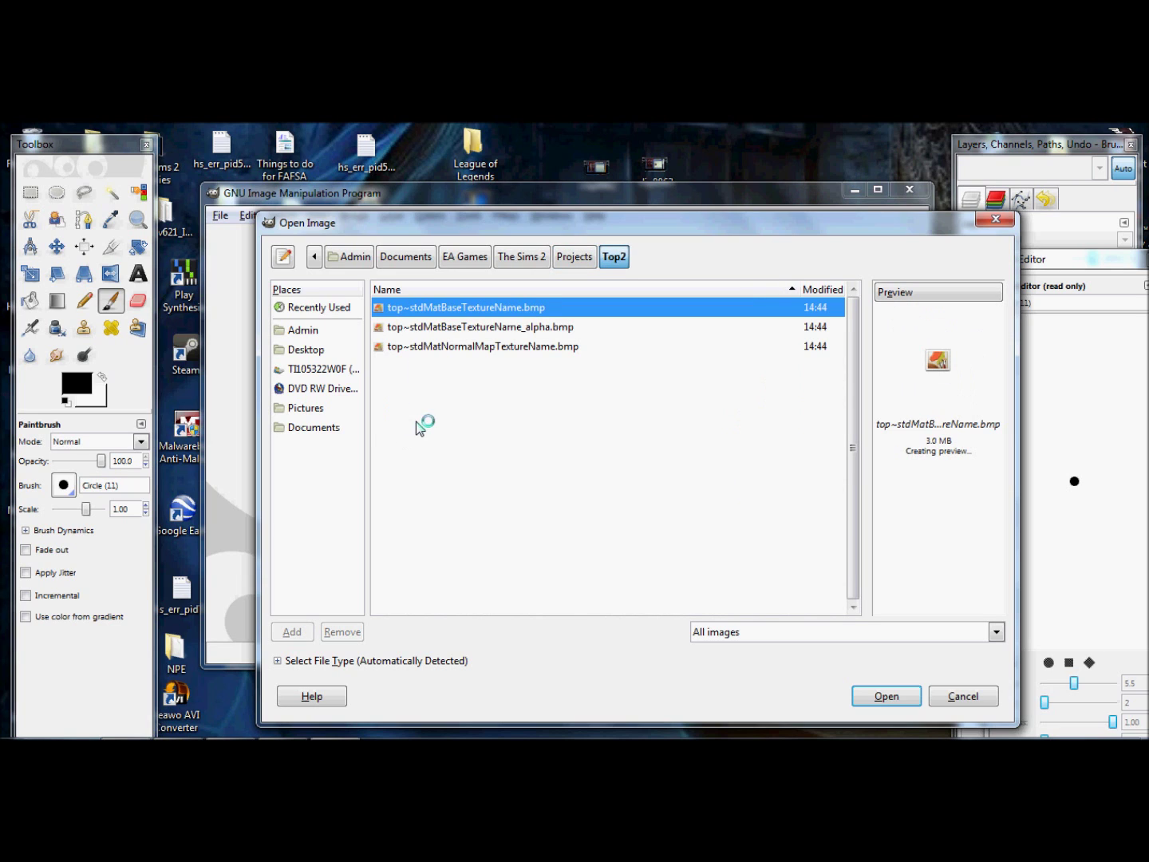
pyautogui.click(534, 327)
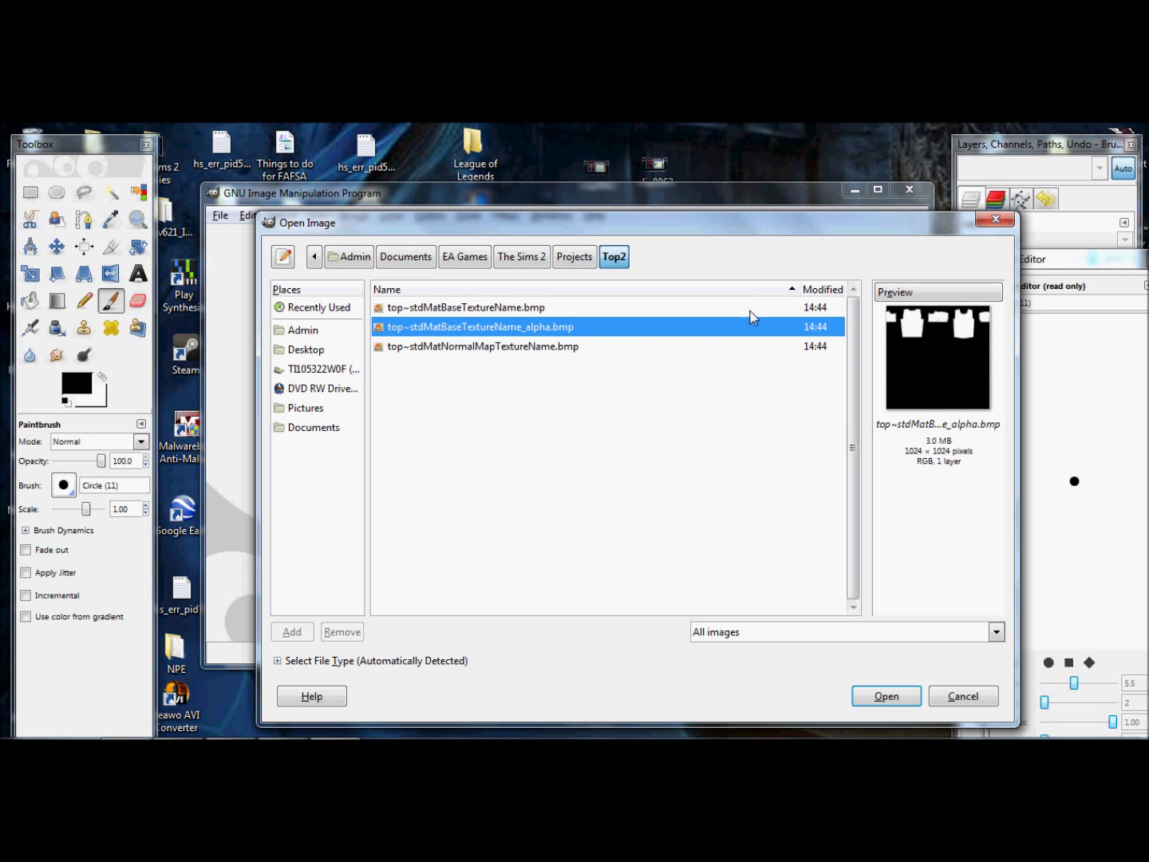
pyautogui.doubleClick(659, 329)
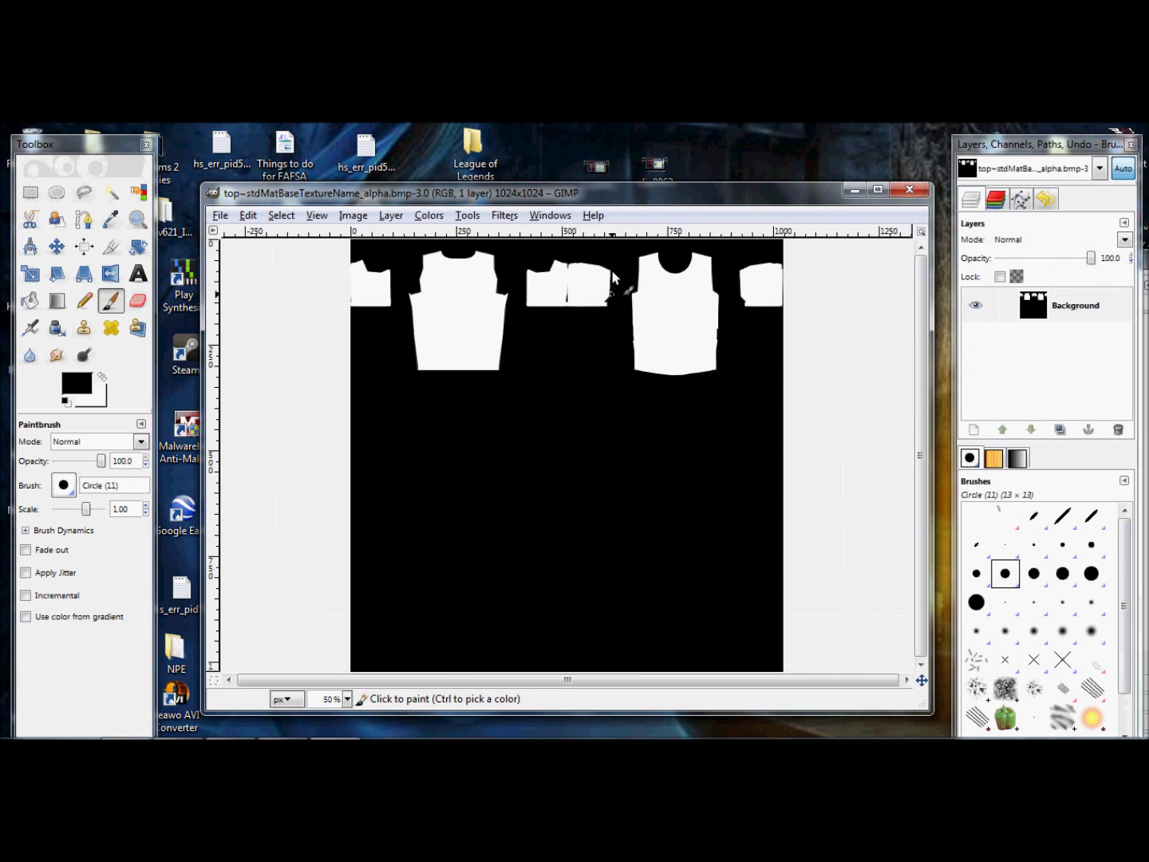
# Fill a rectangle below the front shirt piece with white background colour
pyautogui.moveTo(656, 191)
pyautogui.mouseDown()
pyautogui.moveTo(623, 176)
pyautogui.moveTo(639, 183)
pyautogui.mouseUp()
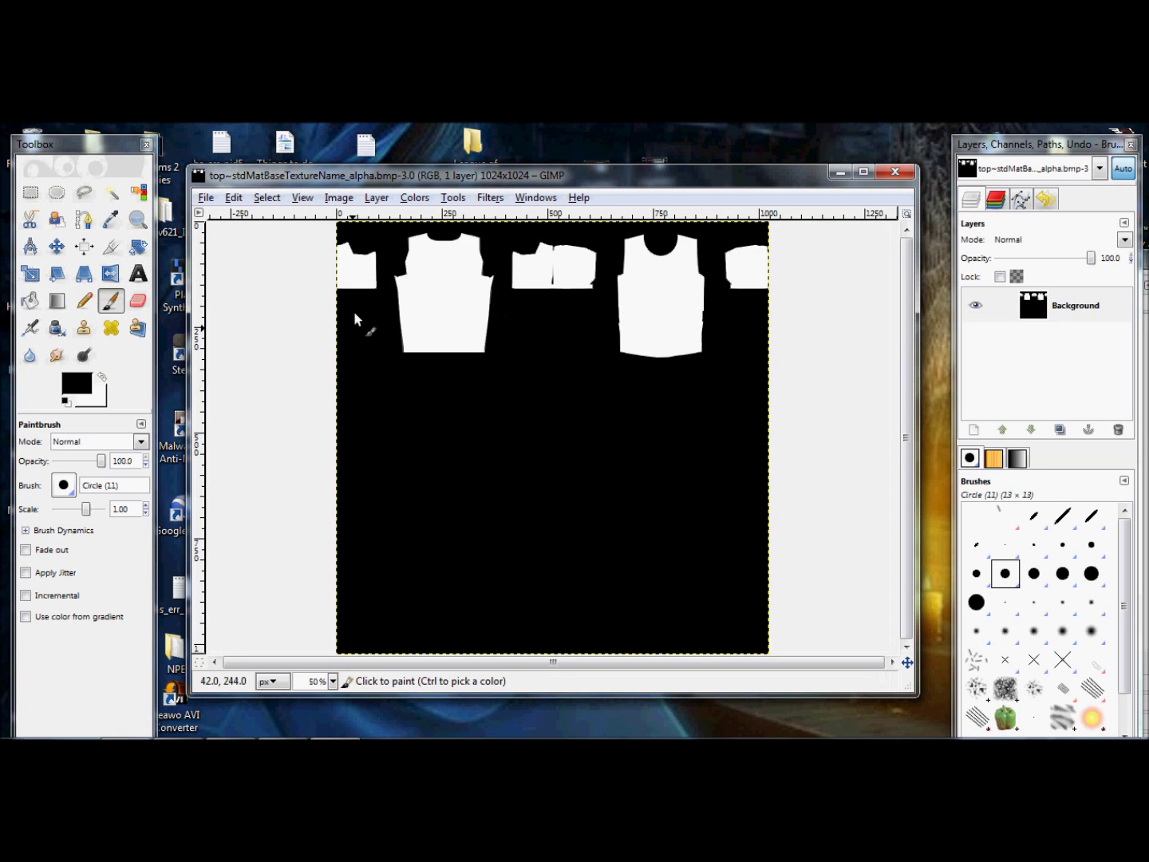
pyautogui.click(30, 191)
pyautogui.moveTo(405, 347); pyautogui.dragTo(479, 493)
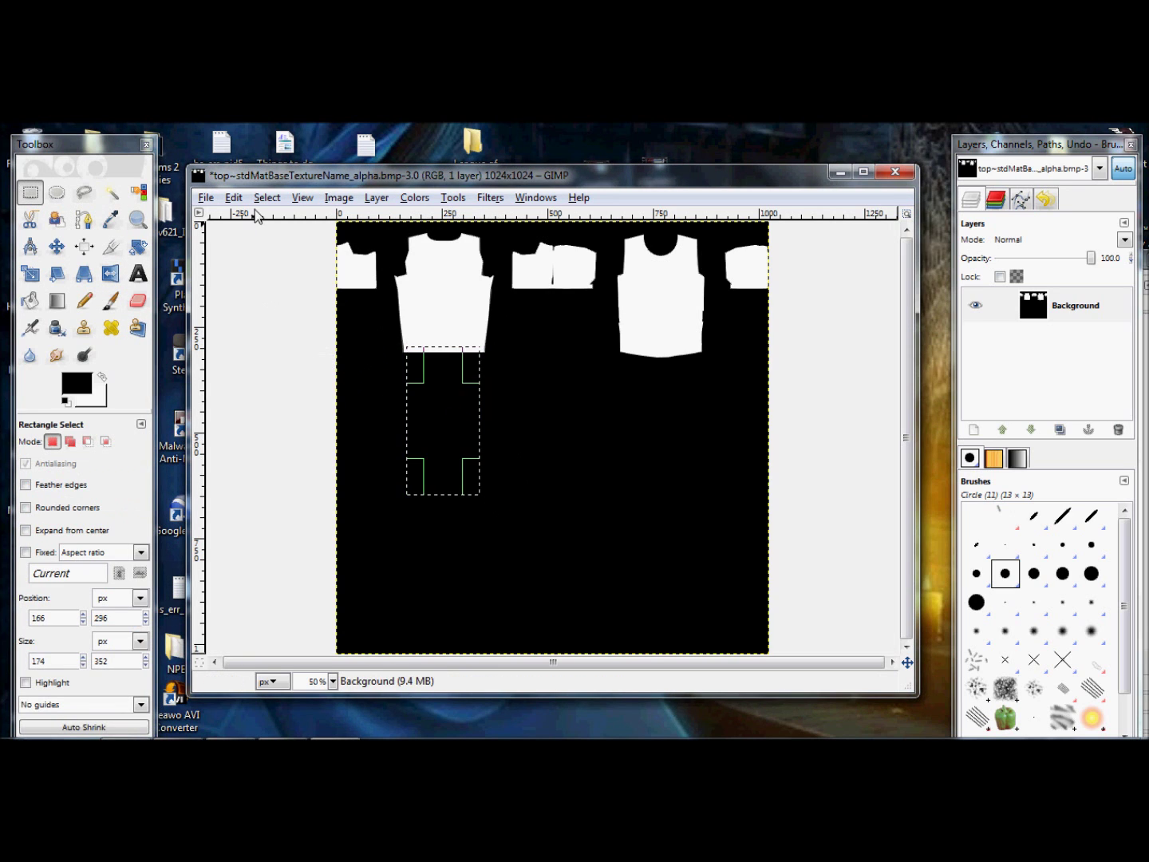
pyautogui.click(233, 198)
pyautogui.click(281, 467)
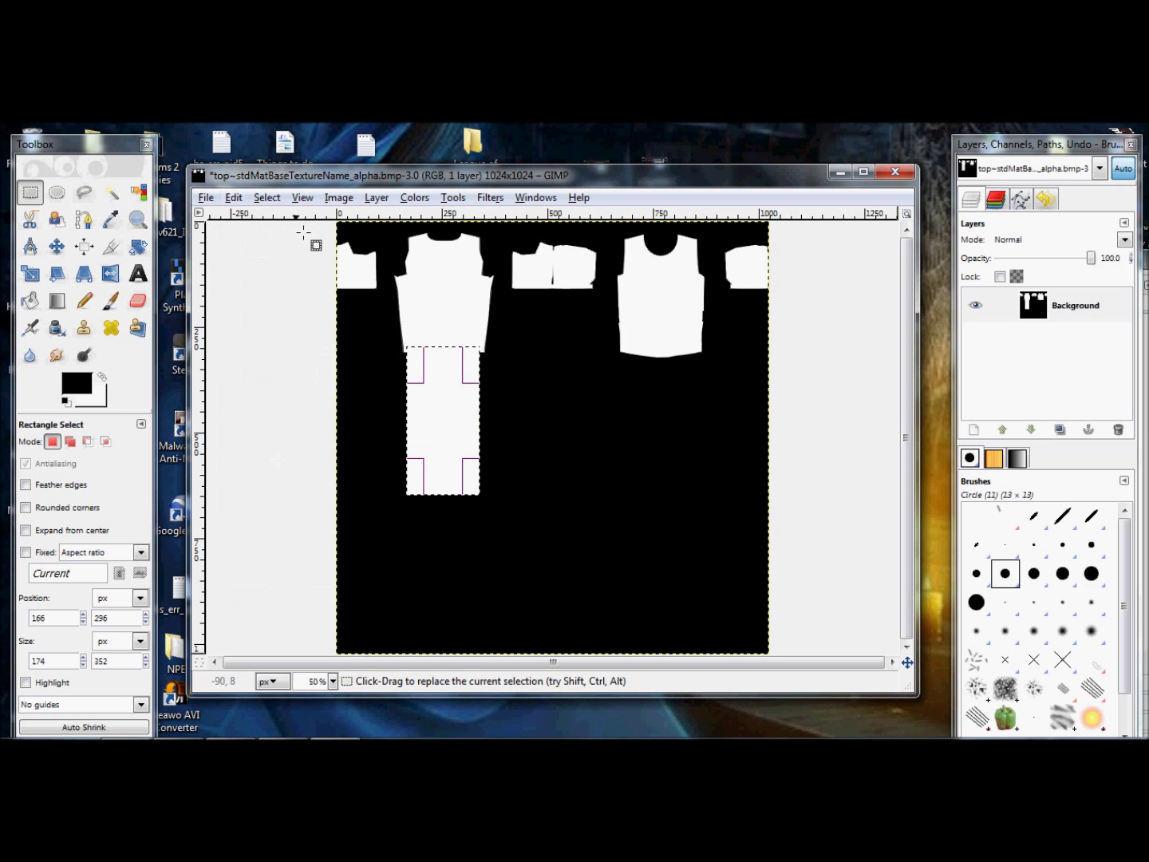
# Save the alpha texture and switch back to Body Shop
pyautogui.click(206, 197)
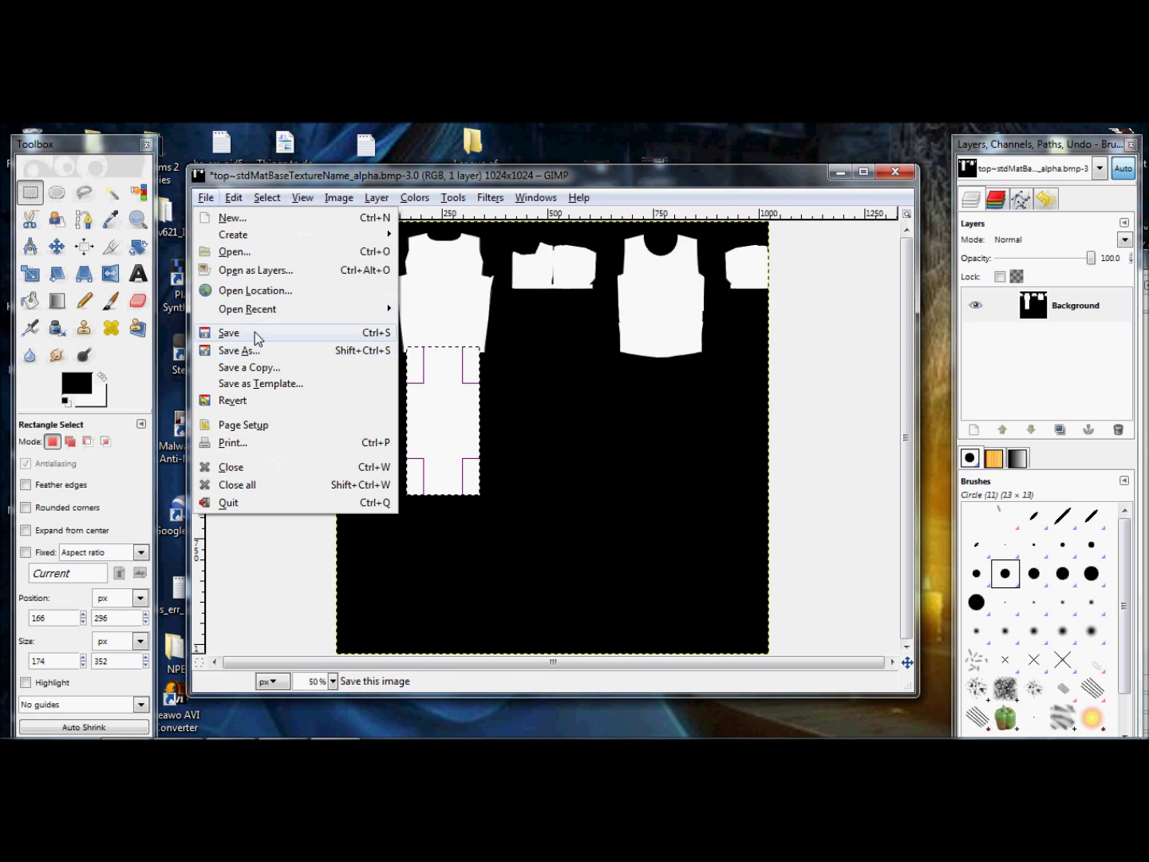
pyautogui.click(254, 334)
pyautogui.hotkey('alt', 'Tab')
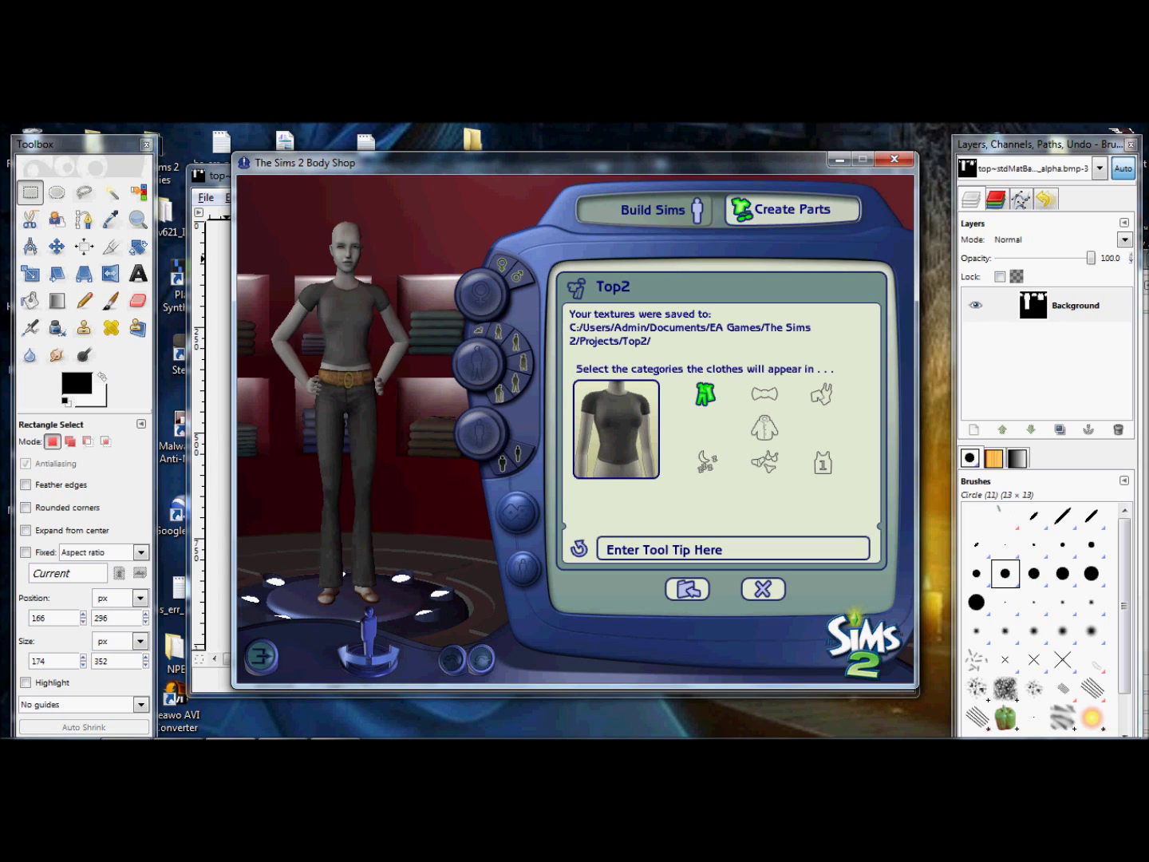
# Turn the white extension black and fill the front piece's bottom band black
pyautogui.click(197, 191)
pyautogui.hotkey('ctrl', ',')
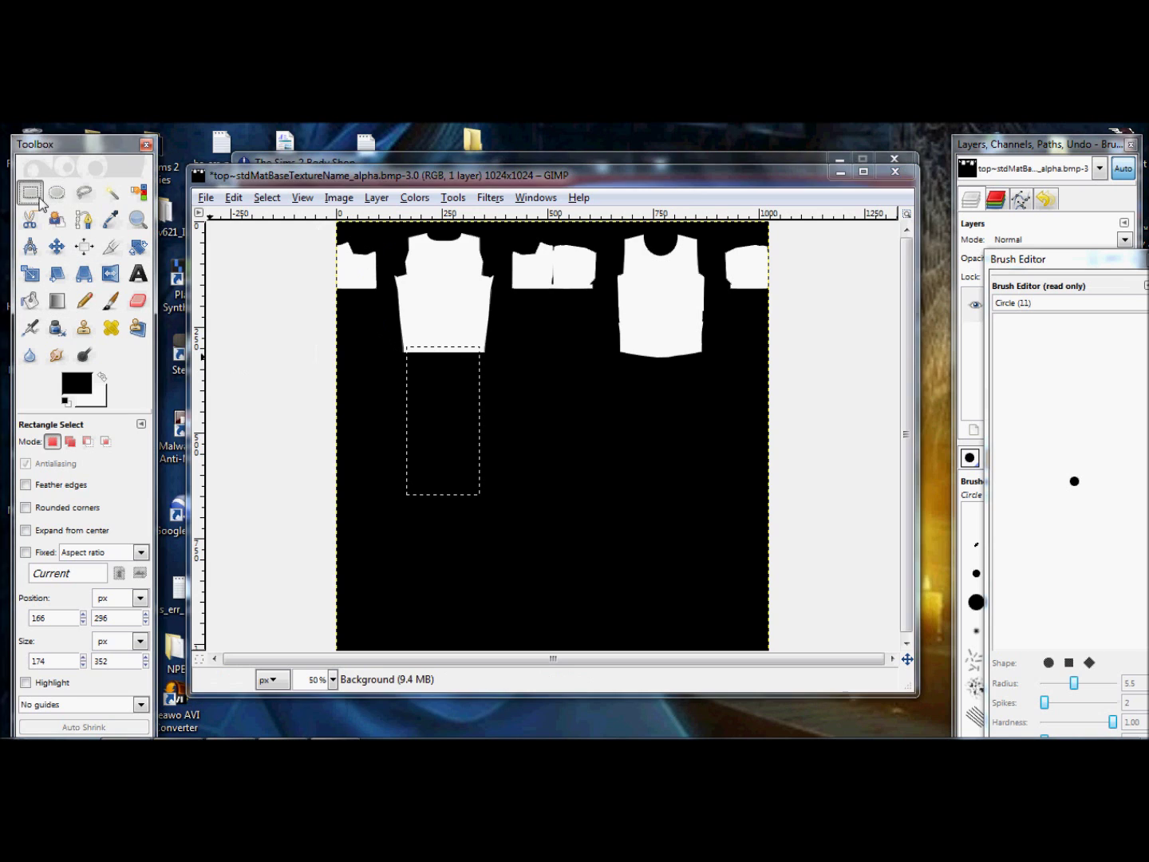
pyautogui.moveTo(366, 320); pyautogui.dragTo(542, 384)
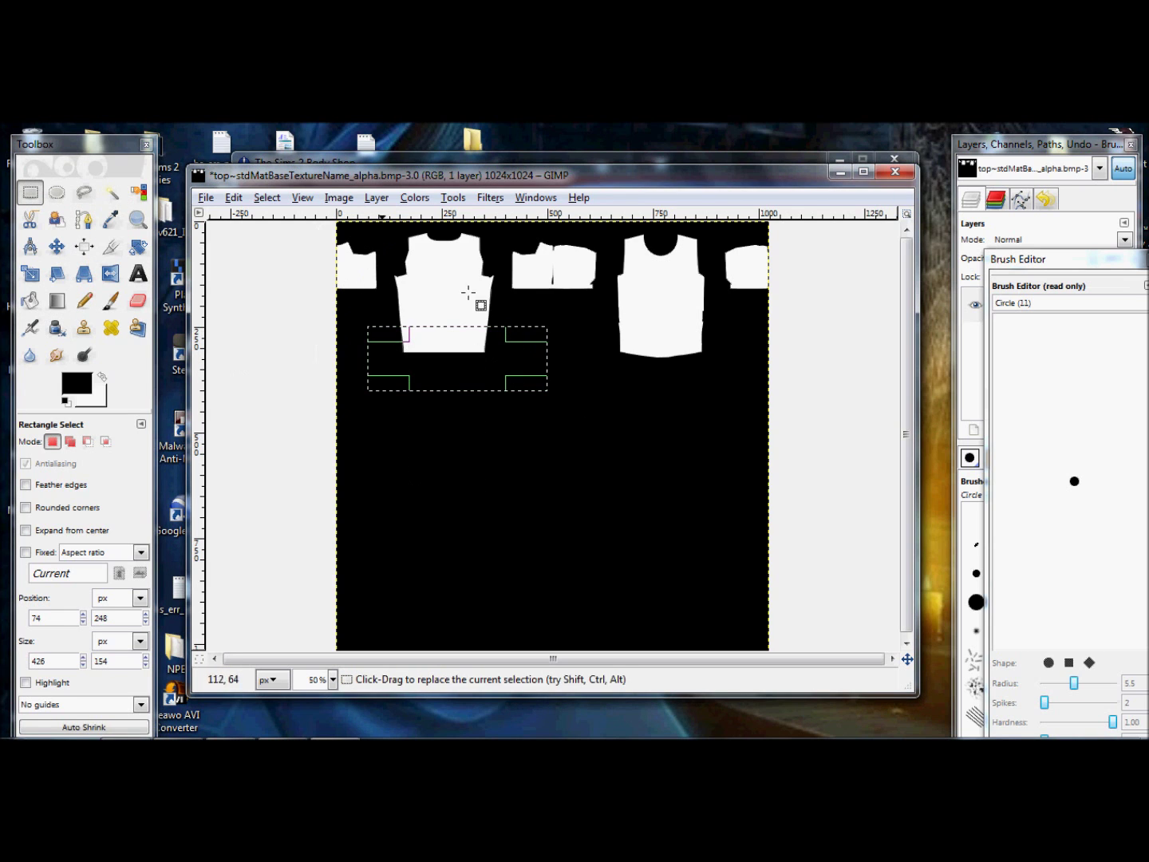
pyautogui.click(234, 198)
pyautogui.click(291, 444)
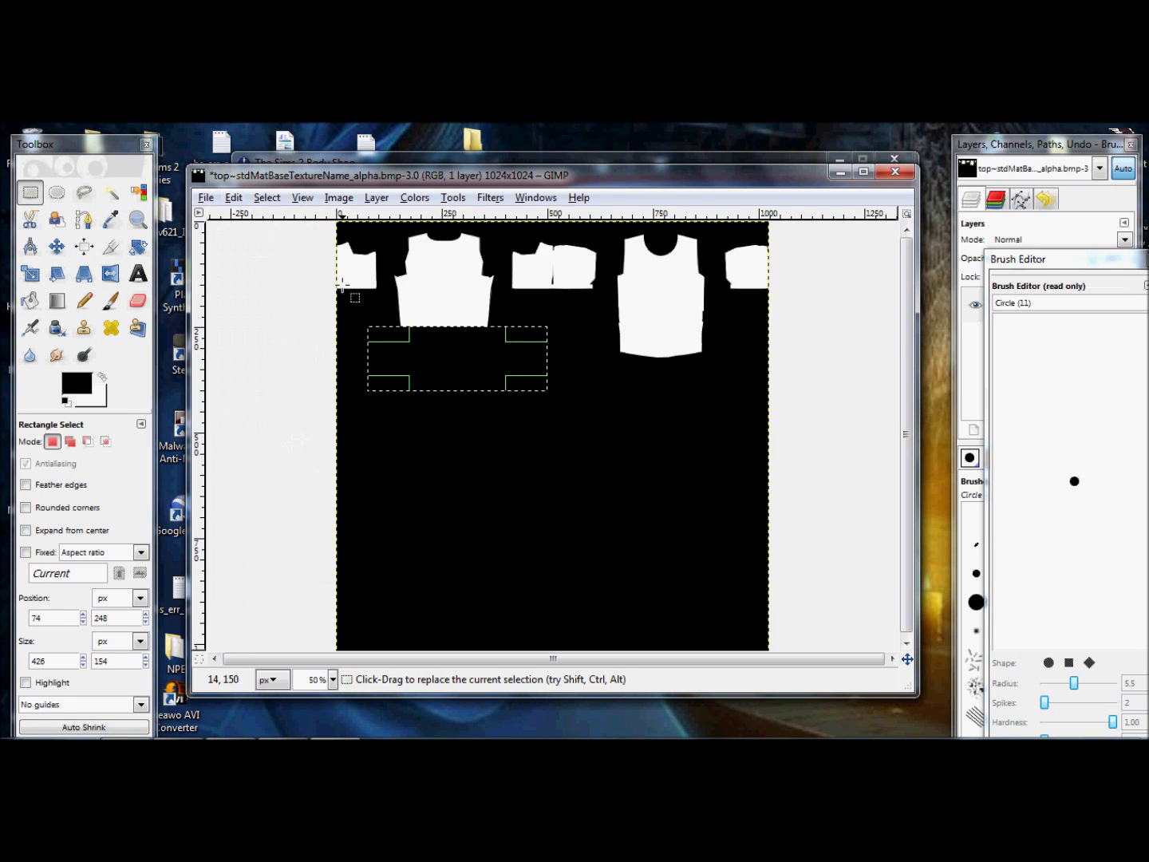
# Save the texture and rotate the Body Shop sim to view her back
pyautogui.click(201, 199)
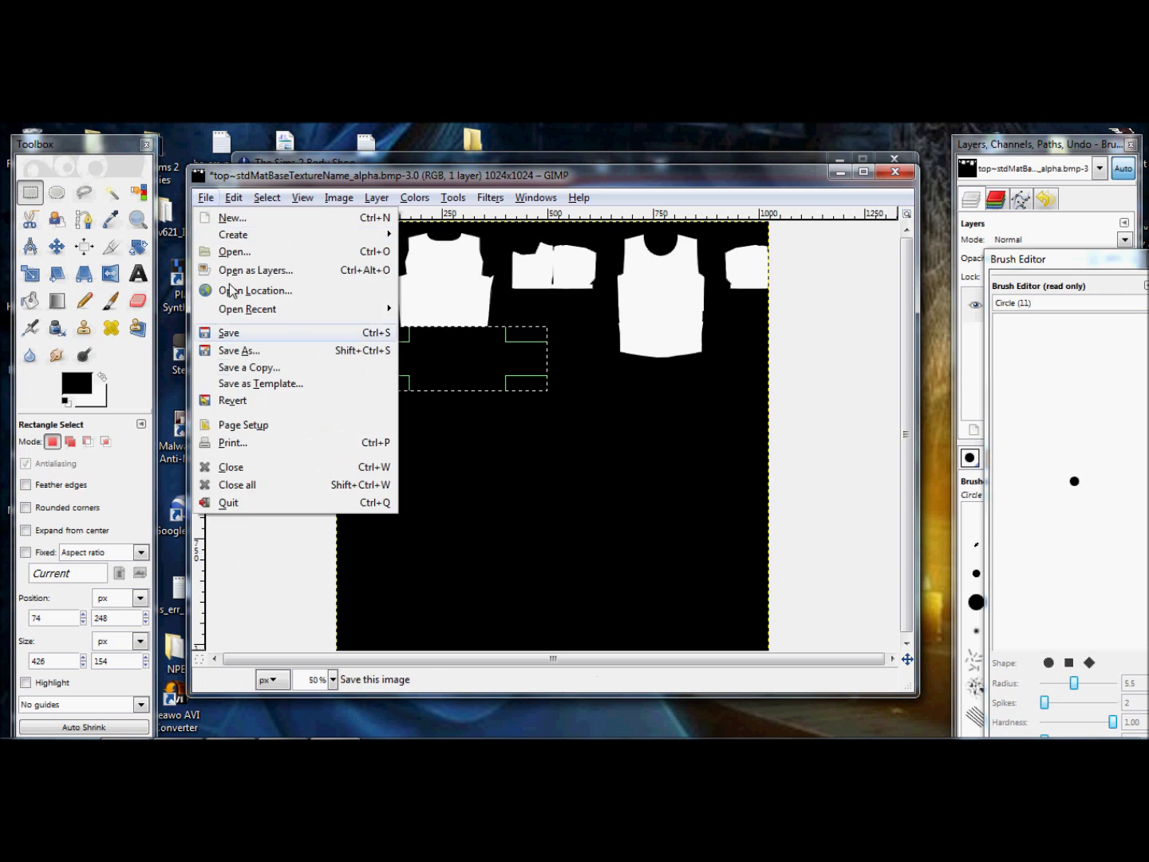
pyautogui.click(226, 336)
pyautogui.hotkey('alt', 'Tab')
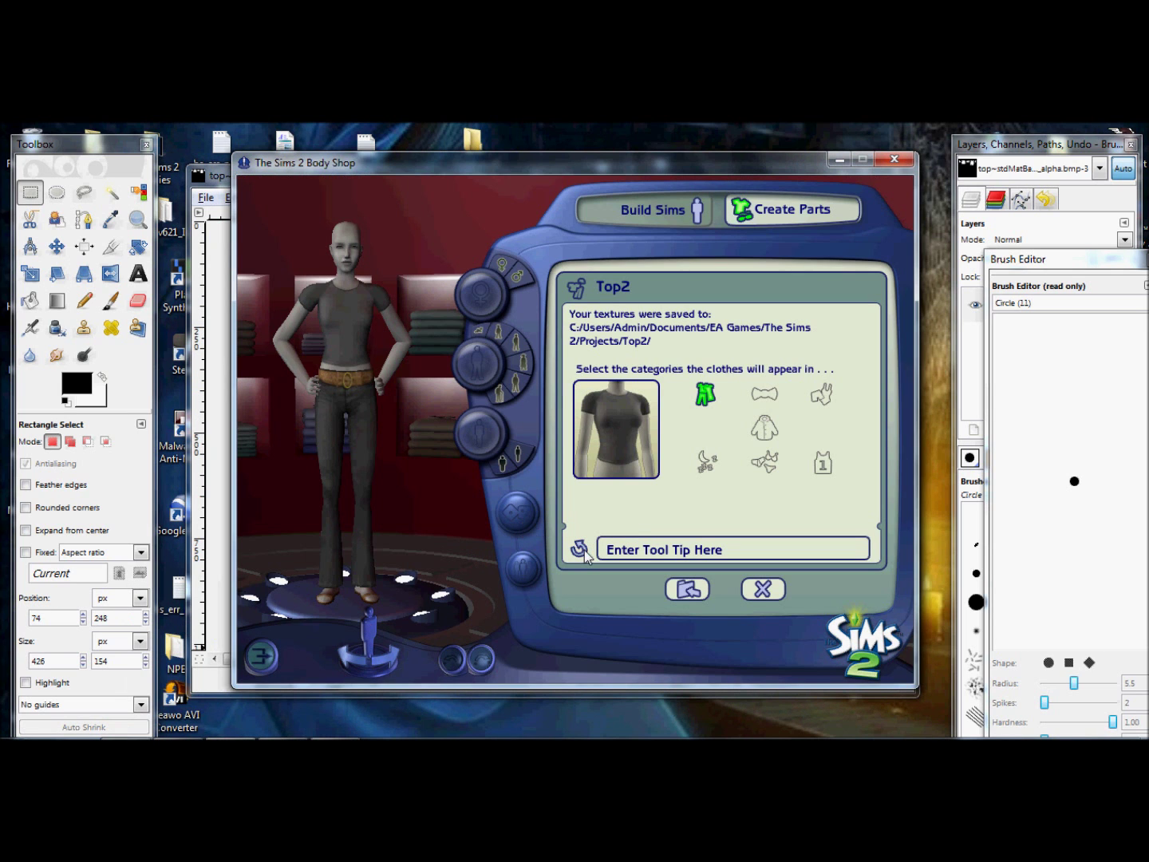
pyautogui.moveTo(363, 448); pyautogui.dragTo(345, 415)
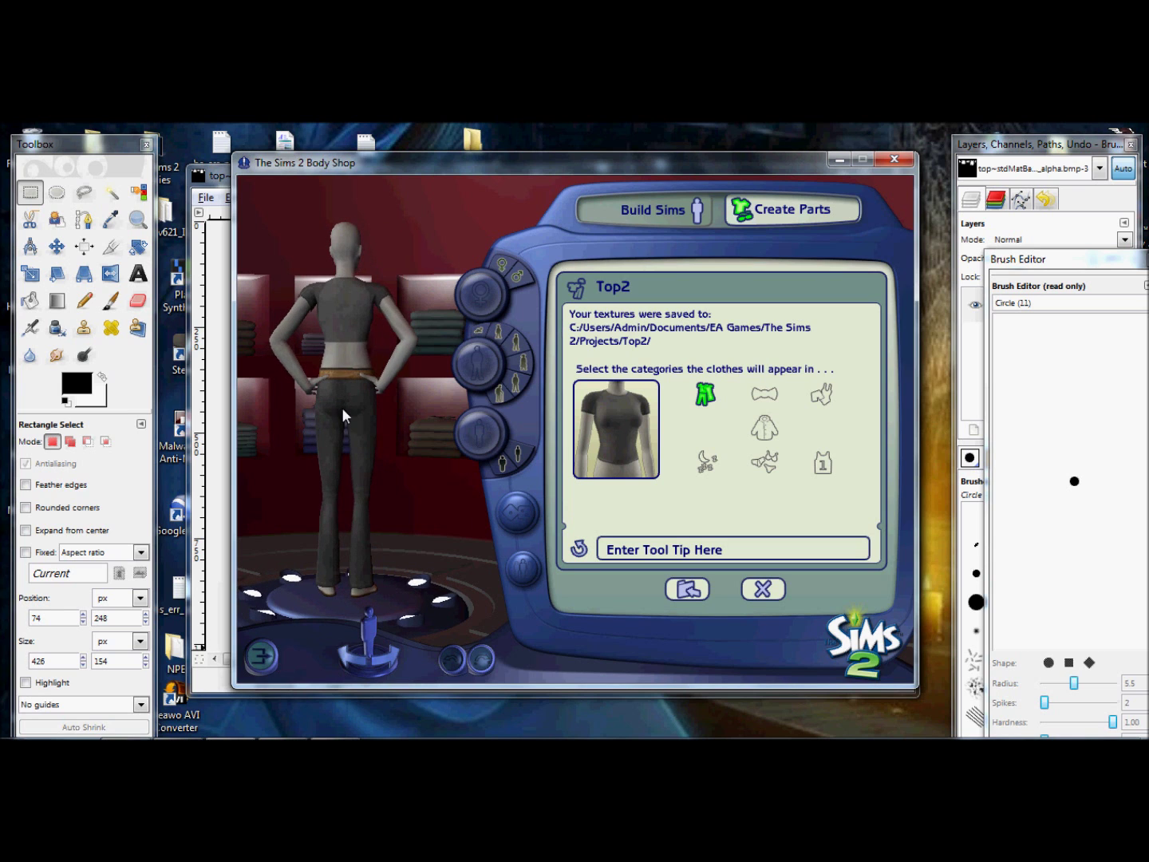
# Undo the black fill on the front piece and clear the selection
pyautogui.hotkey('alt', 'Tab')
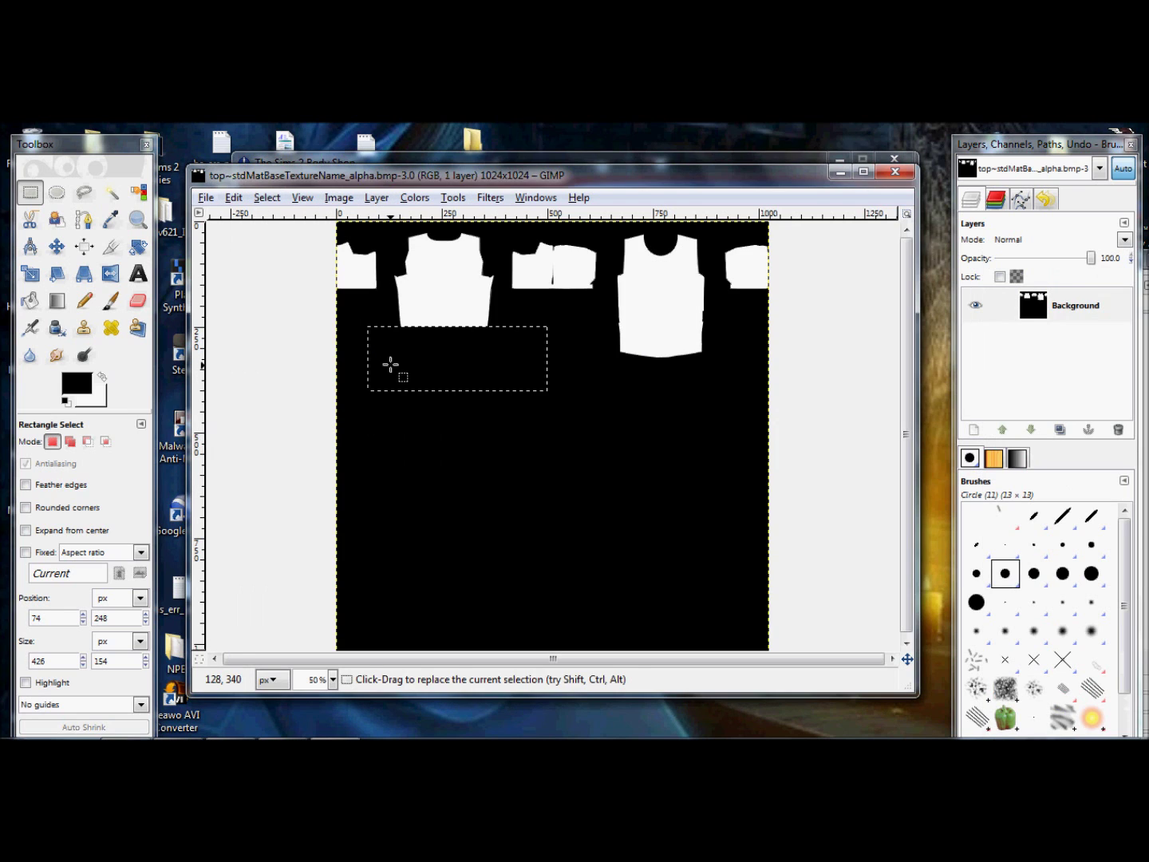
pyautogui.hotkey('ctrl', 'z')
pyautogui.click(469, 488)
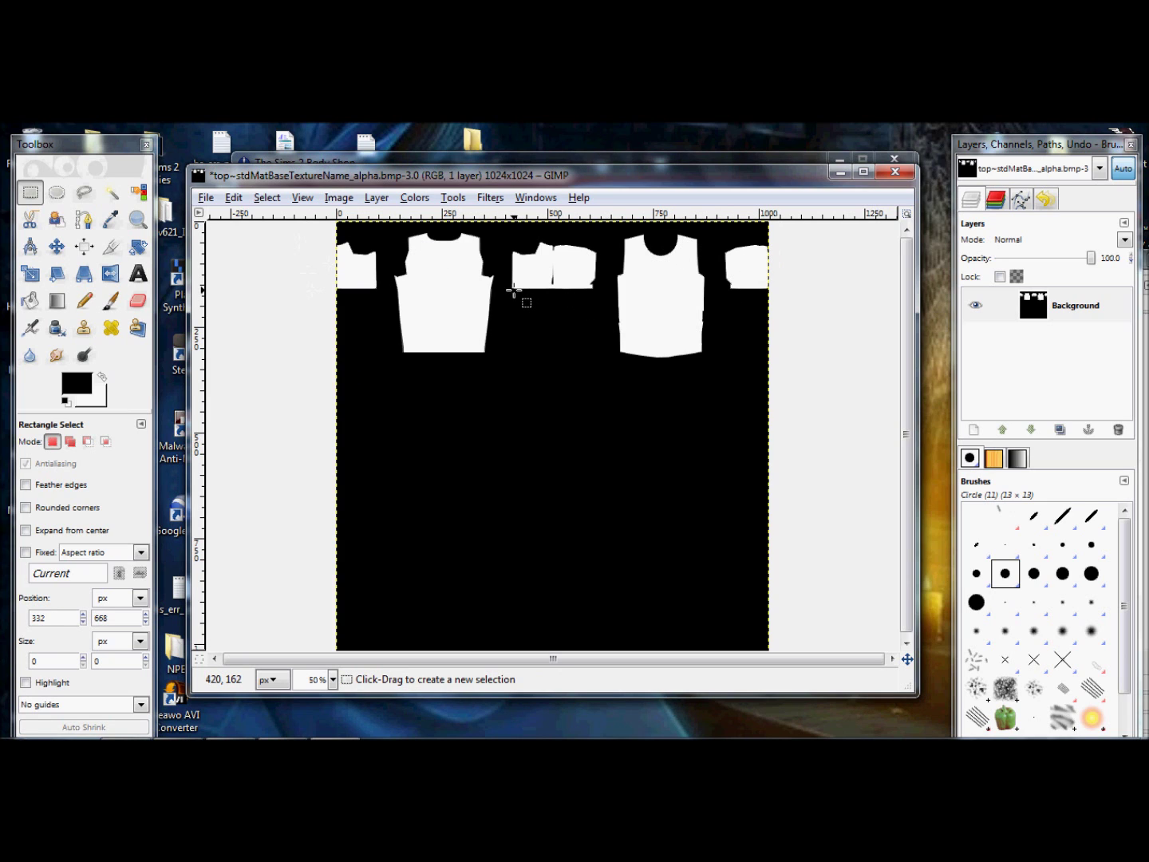
# Fill a white block below the middle sleeve pieces to lengthen the sleeves
pyautogui.moveTo(513, 291); pyautogui.dragTo(514, 308)
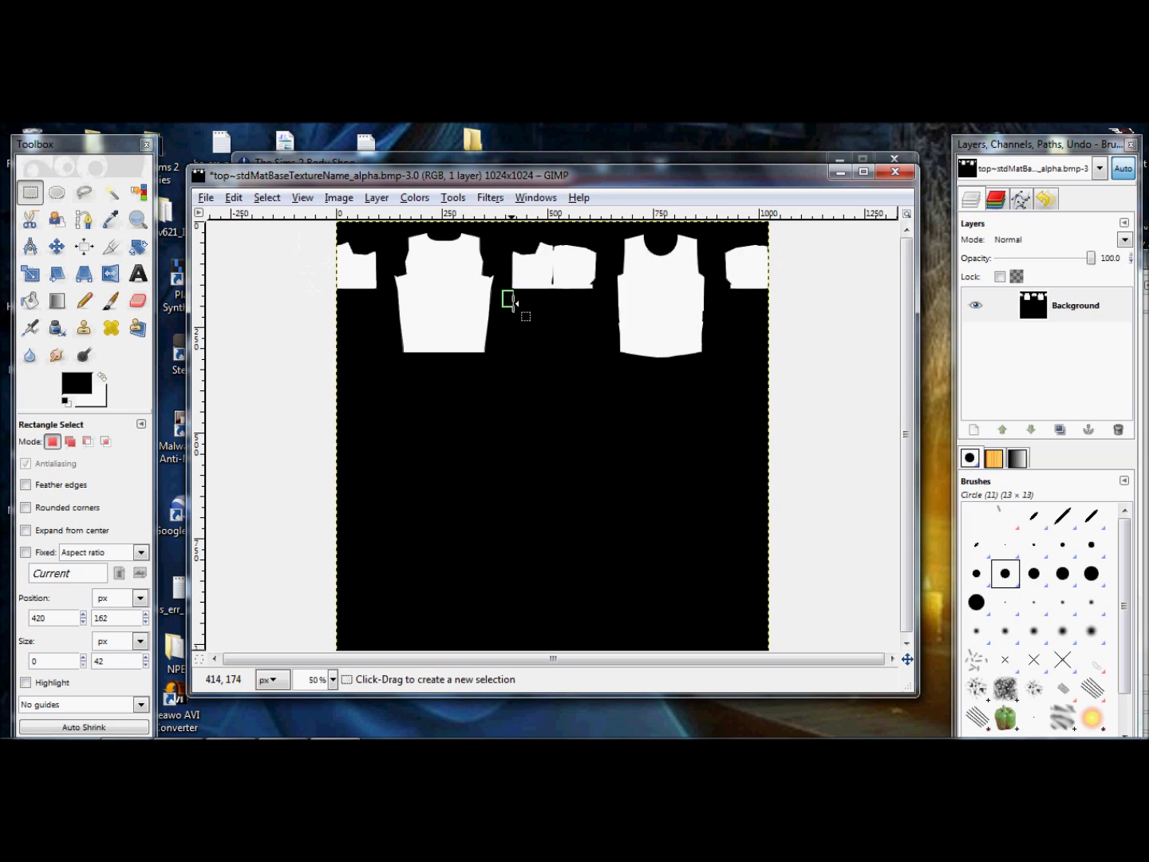
pyautogui.click(604, 286)
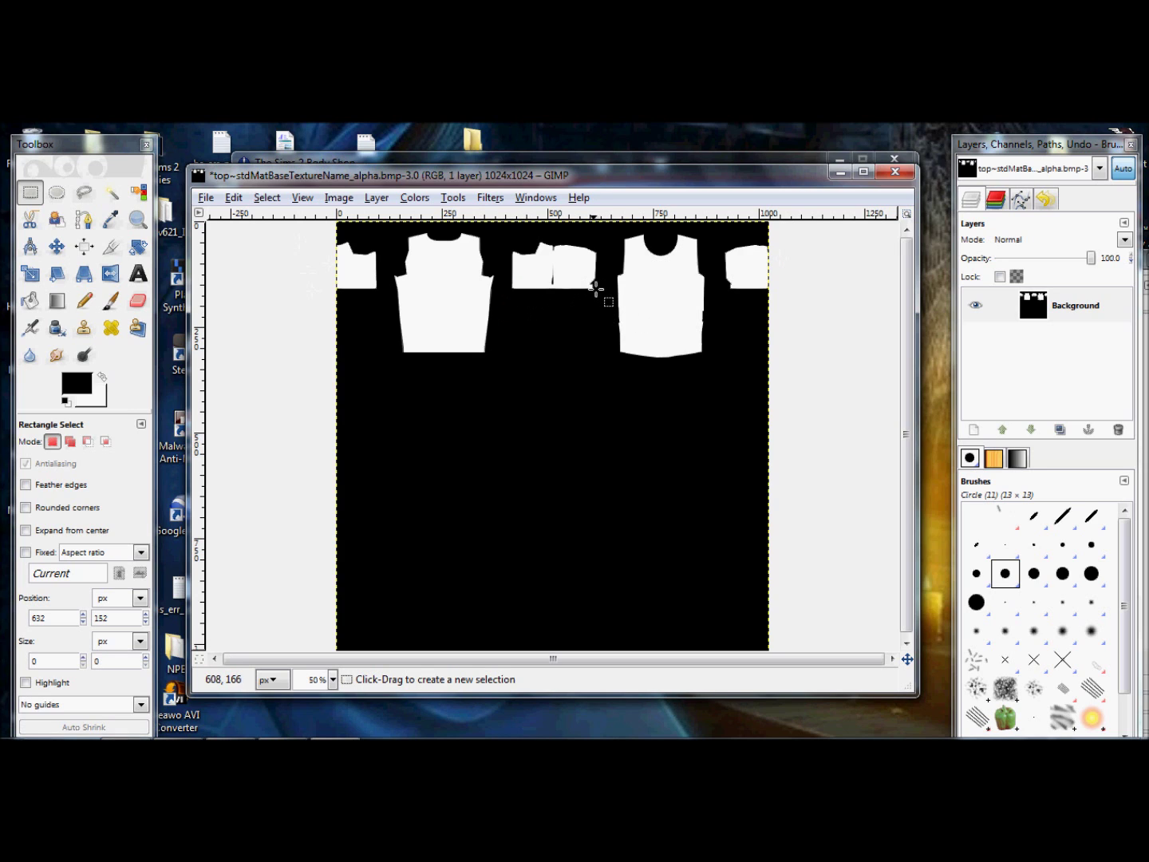
pyautogui.moveTo(595, 287); pyautogui.dragTo(509, 389)
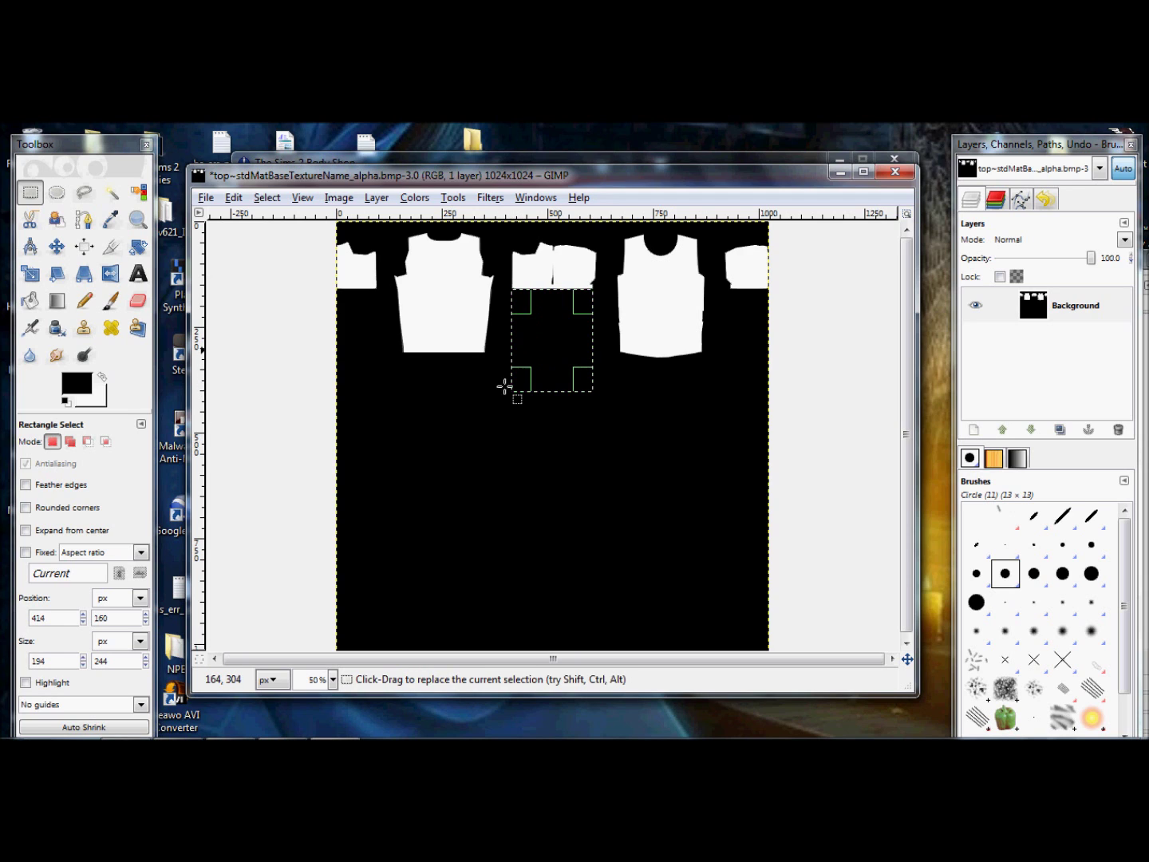
pyautogui.click(233, 197)
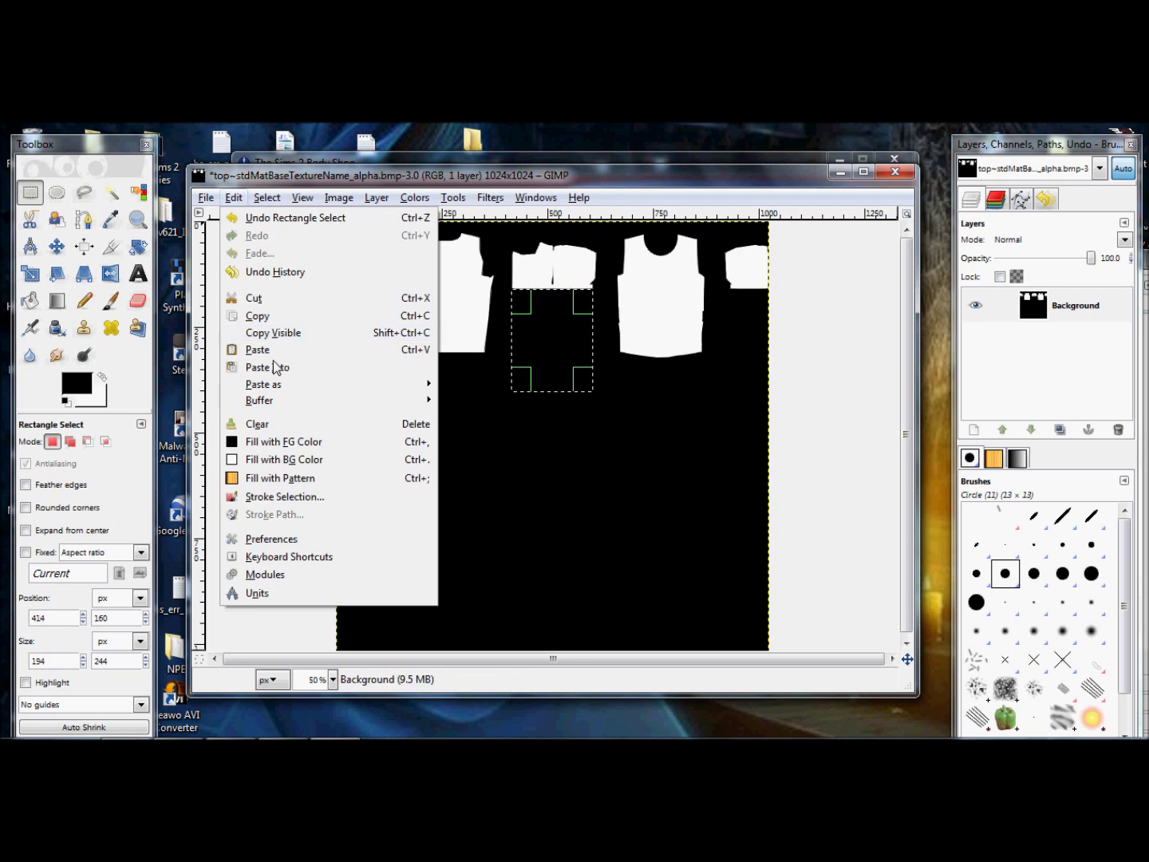
pyautogui.click(291, 460)
# Save the alpha texture and refresh the Body Shop preview sim
pyautogui.click(206, 197)
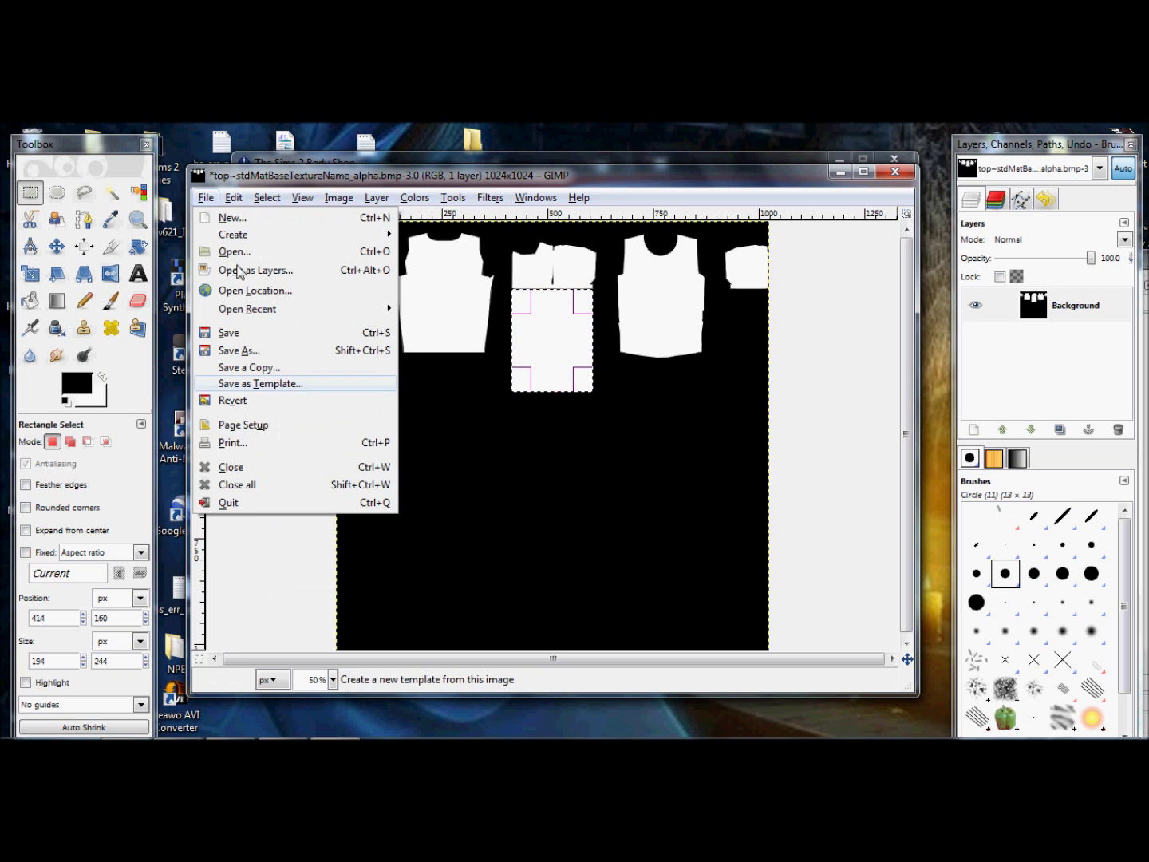
pyautogui.click(226, 334)
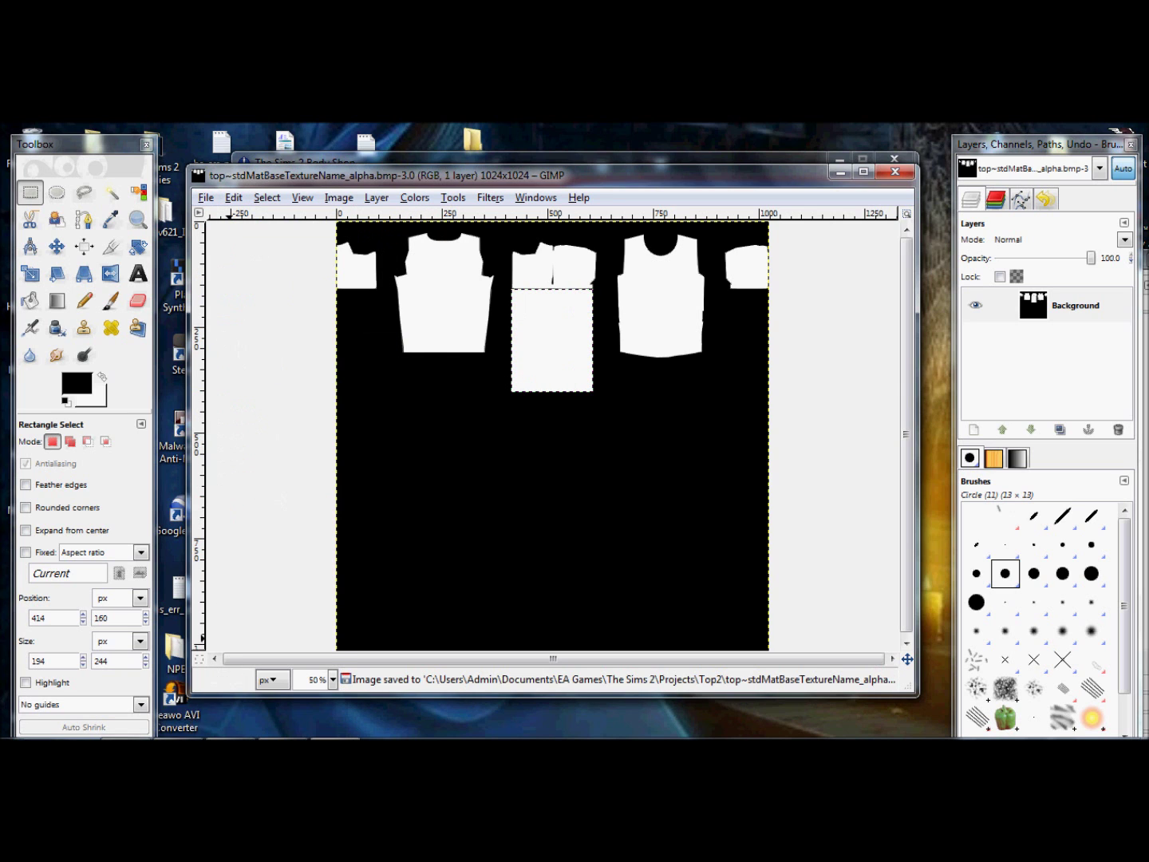
pyautogui.hotkey('alt', 'Tab')
pyautogui.click(580, 549)
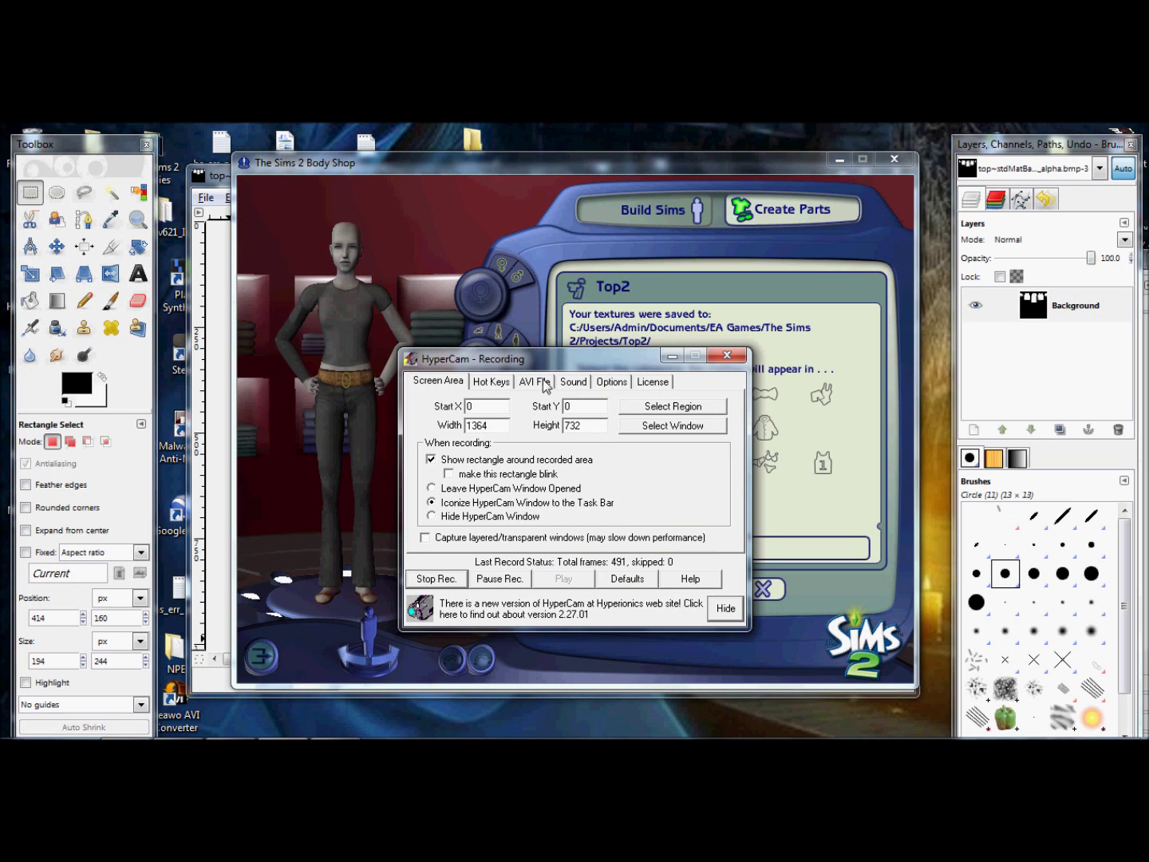
pyautogui.hotkey('alt', 'Tab')
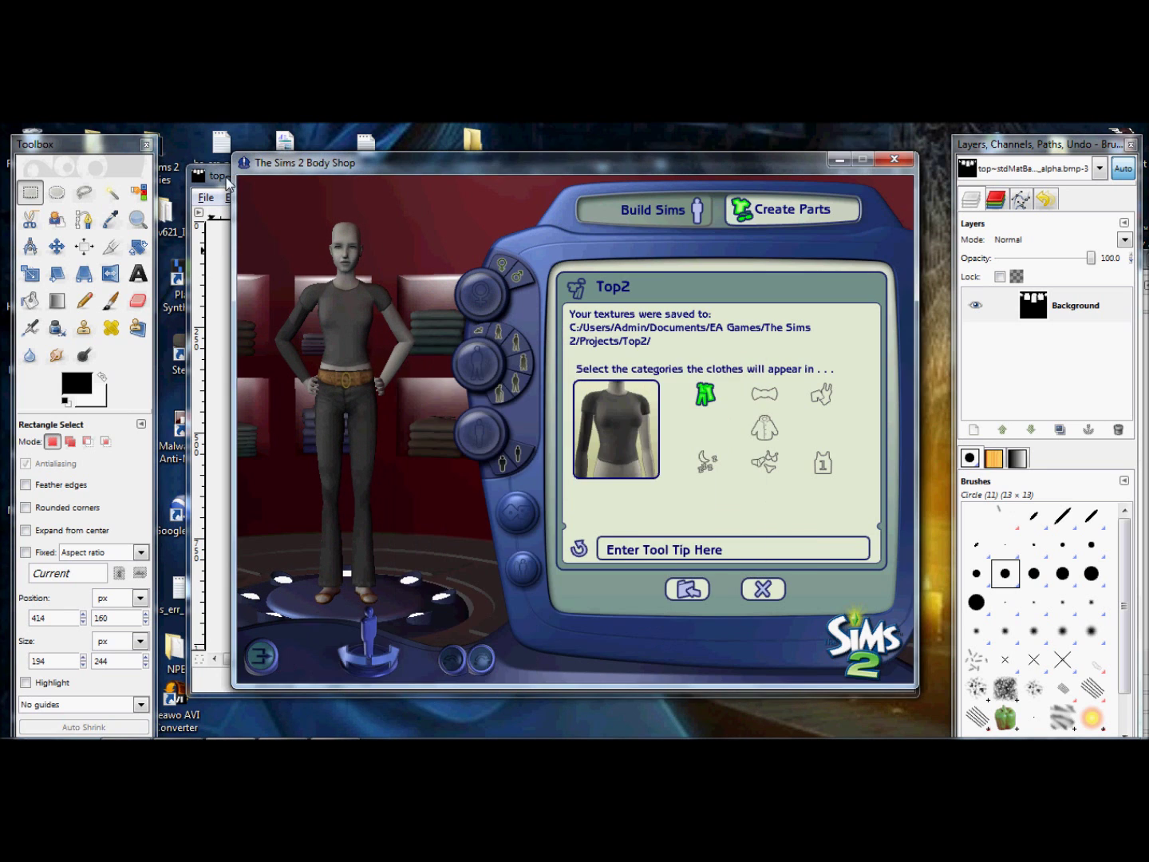
pyautogui.hotkey('alt', 'Tab')
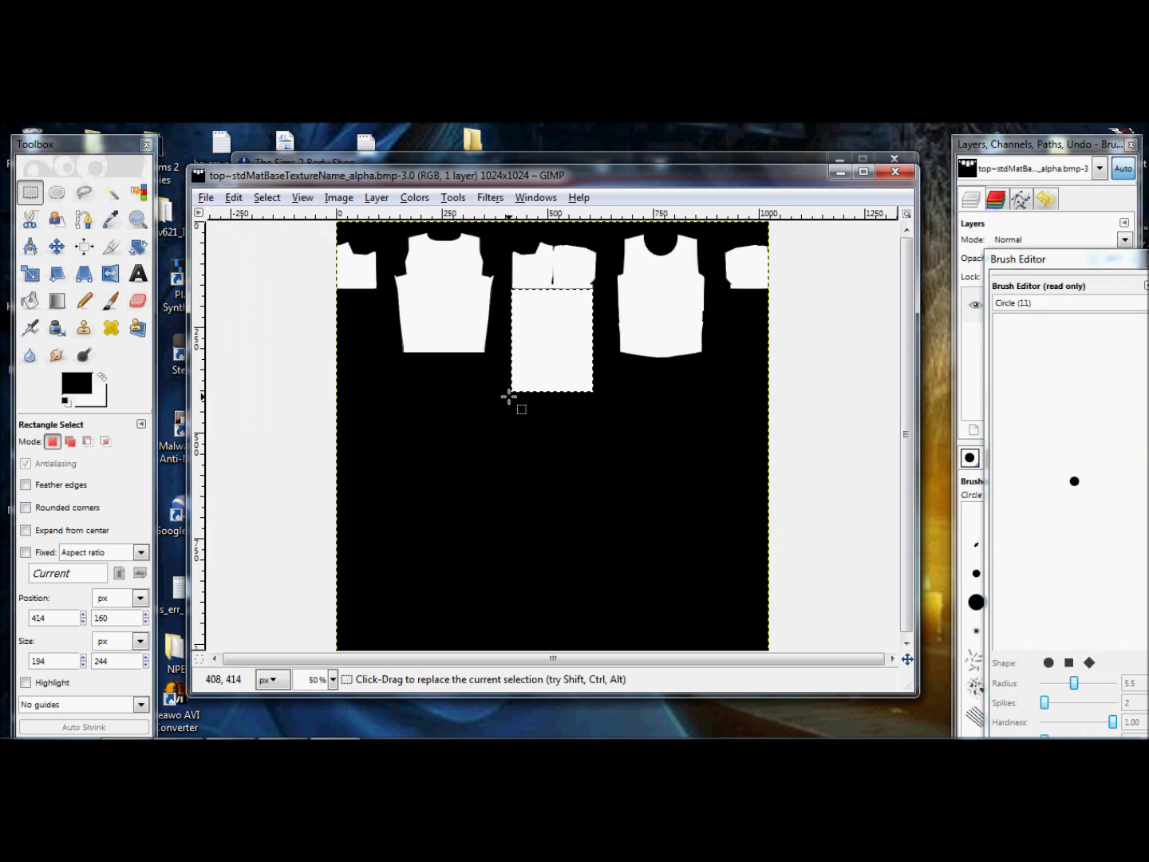
# Fill a white strip below the left sleeve piece to lengthen it
pyautogui.moveTo(512, 391); pyautogui.dragTo(327, 394)
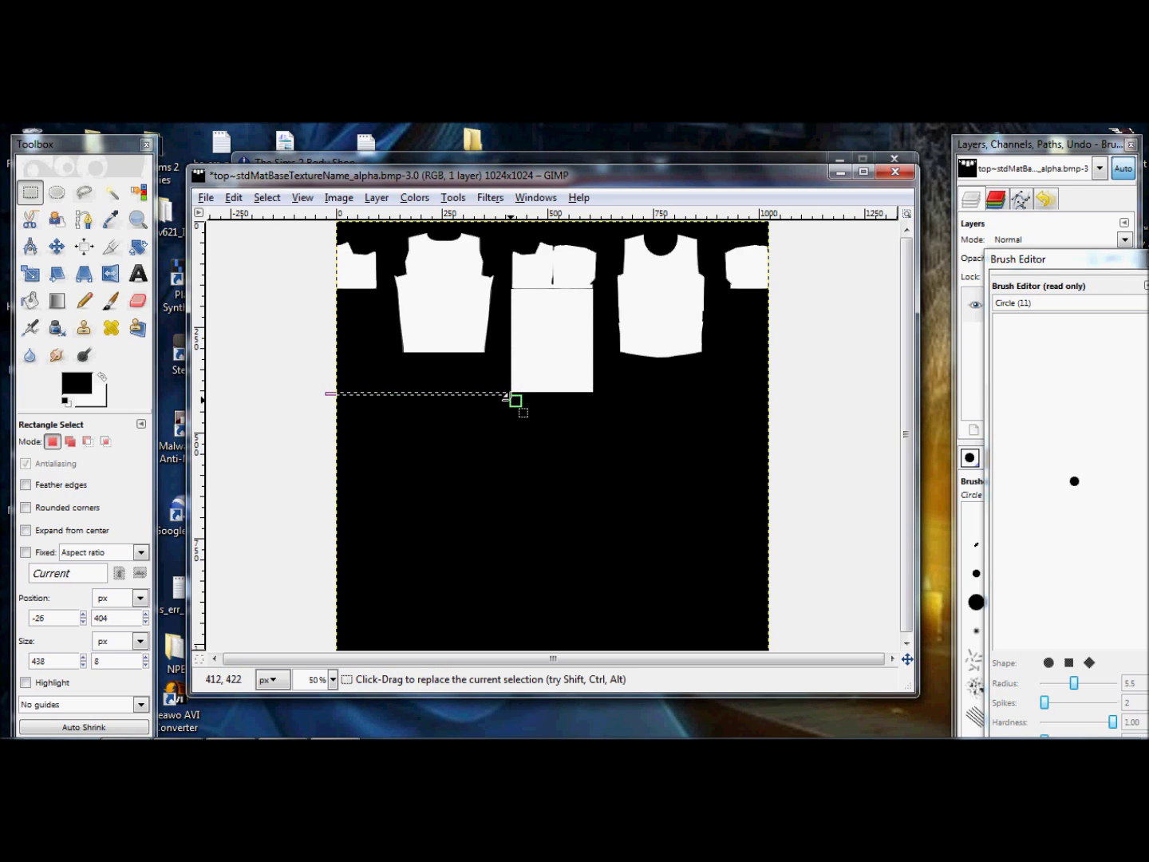
pyautogui.moveTo(513, 393); pyautogui.dragTo(375, 335)
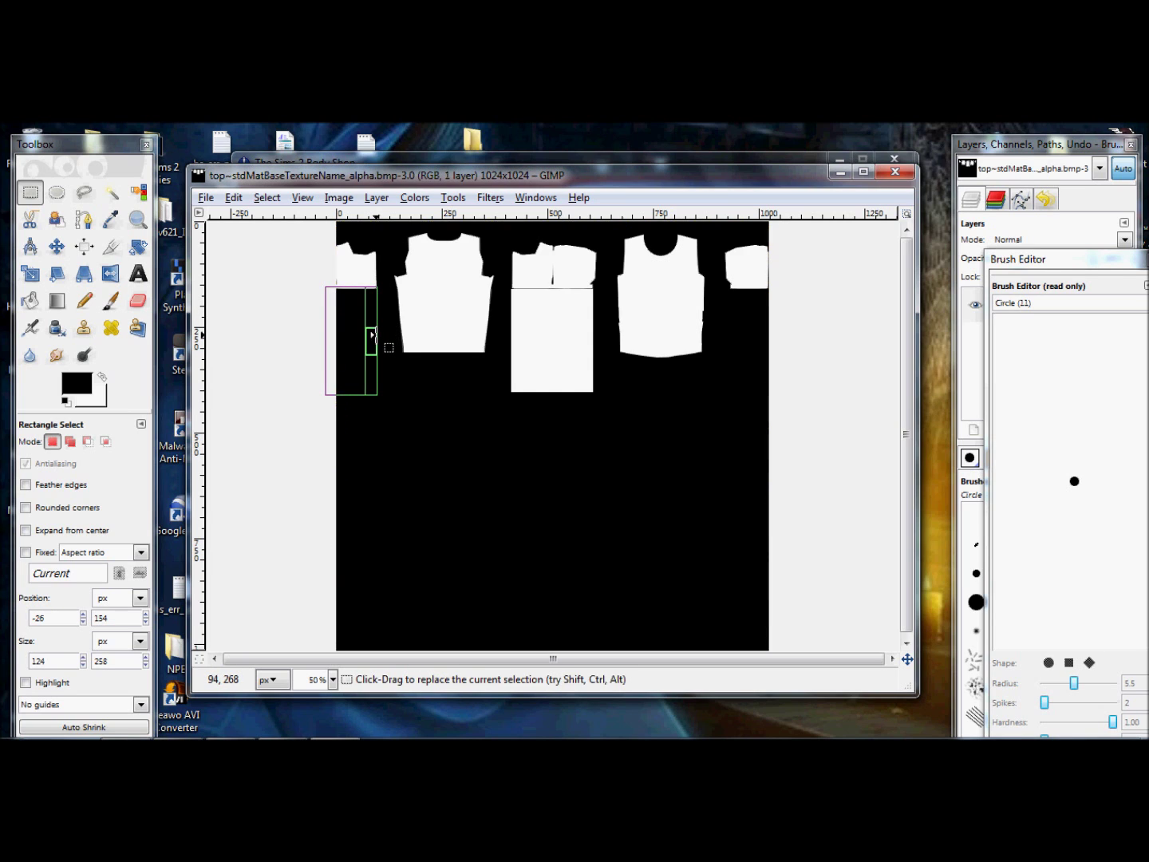
pyautogui.click(233, 198)
pyautogui.click(285, 461)
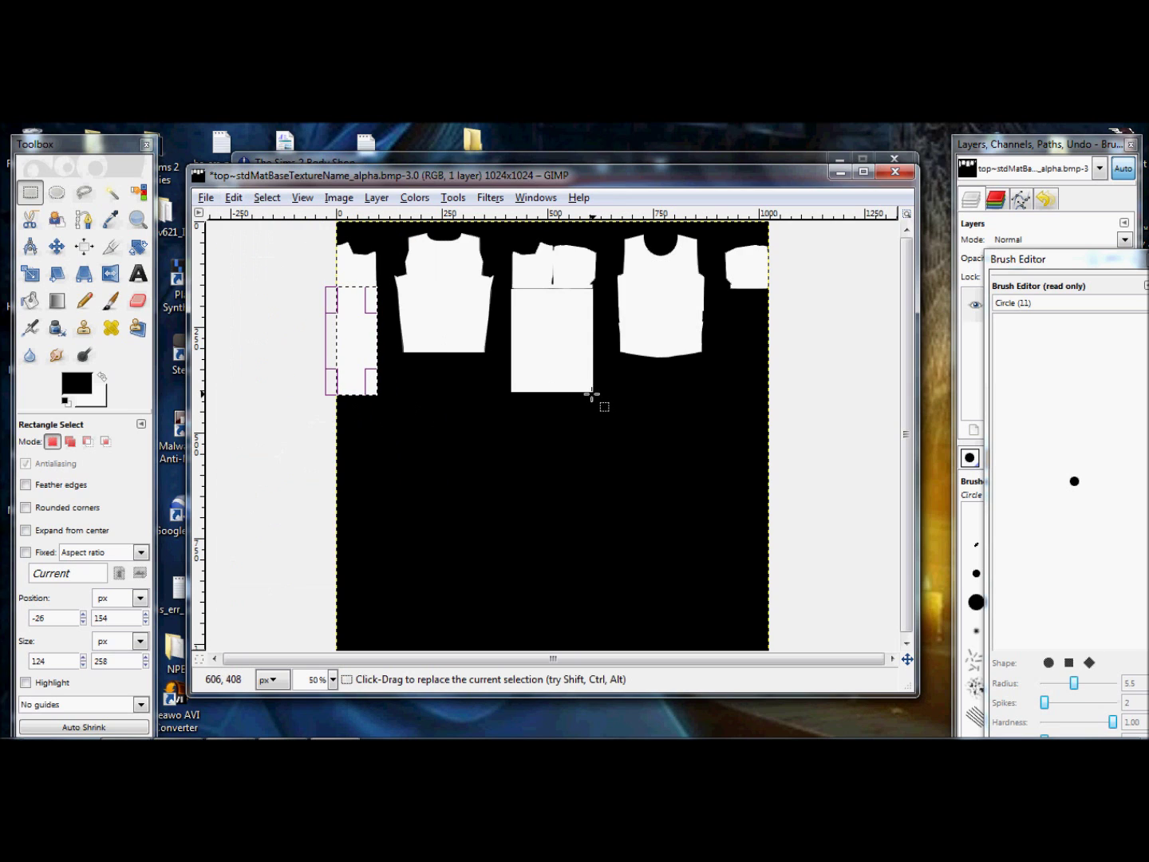
# Fill a white strip below the right sleeve piece and save the alpha file
pyautogui.moveTo(596, 390); pyautogui.dragTo(772, 390)
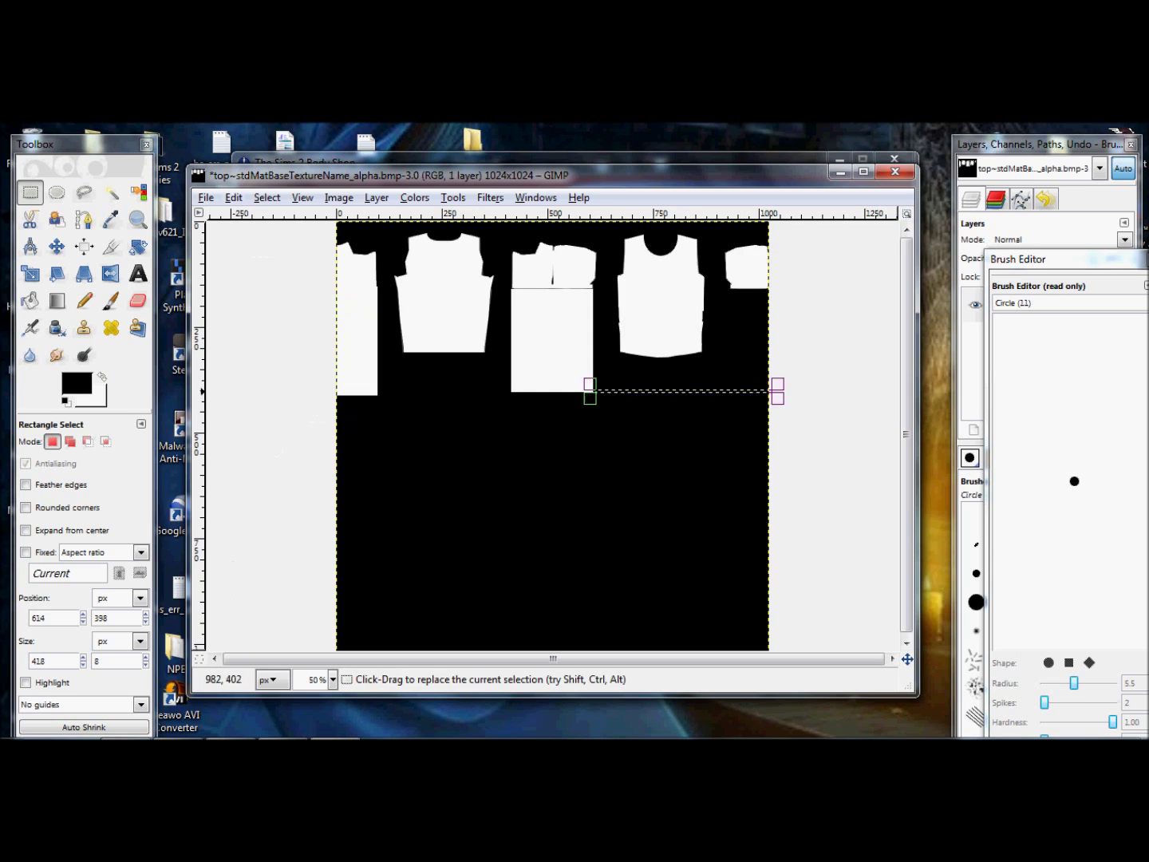
pyautogui.moveTo(598, 390); pyautogui.dragTo(731, 319)
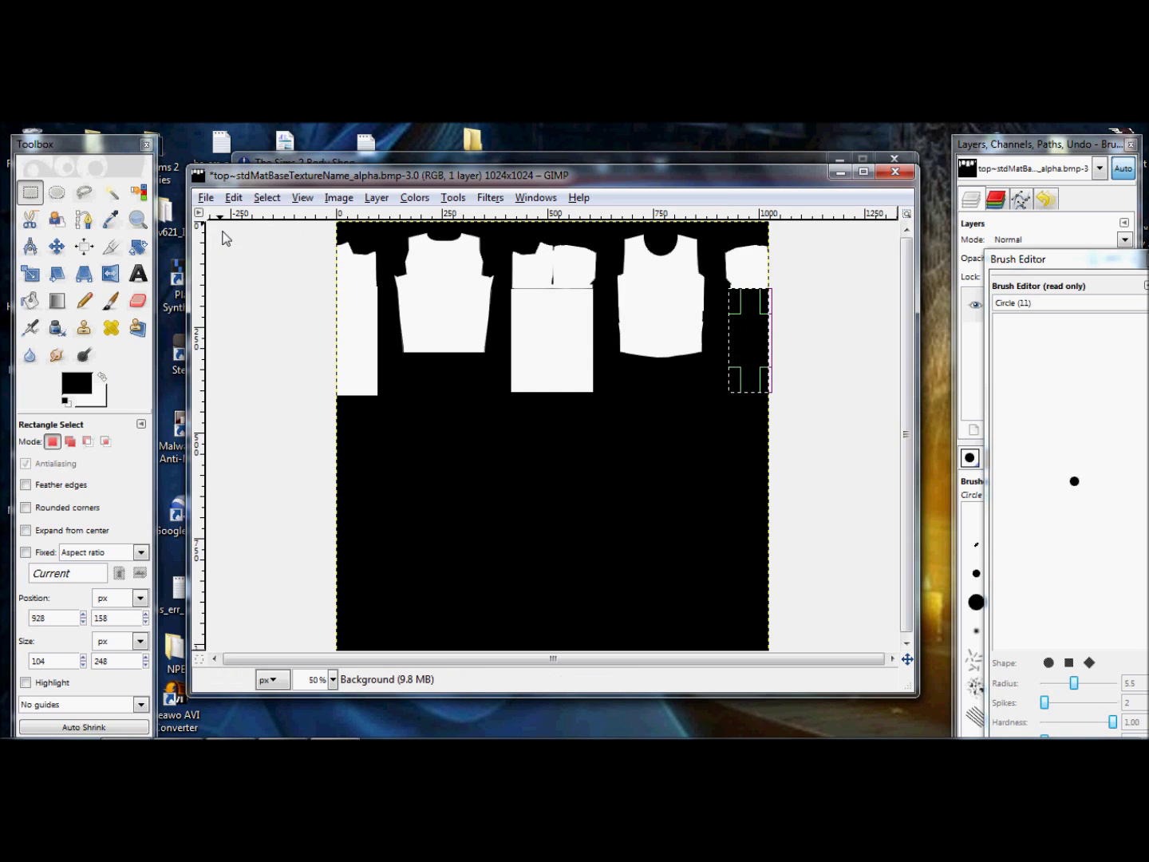
pyautogui.click(233, 197)
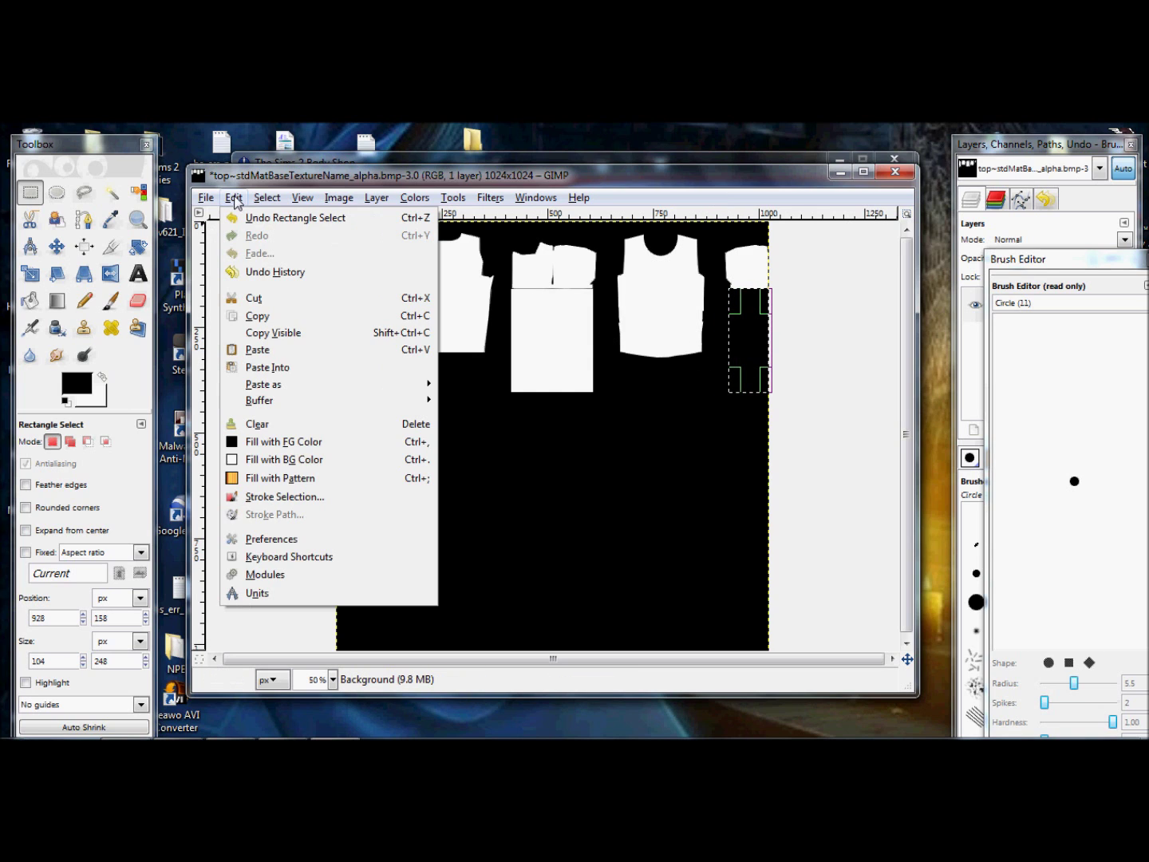
pyautogui.click(312, 461)
pyautogui.click(208, 199)
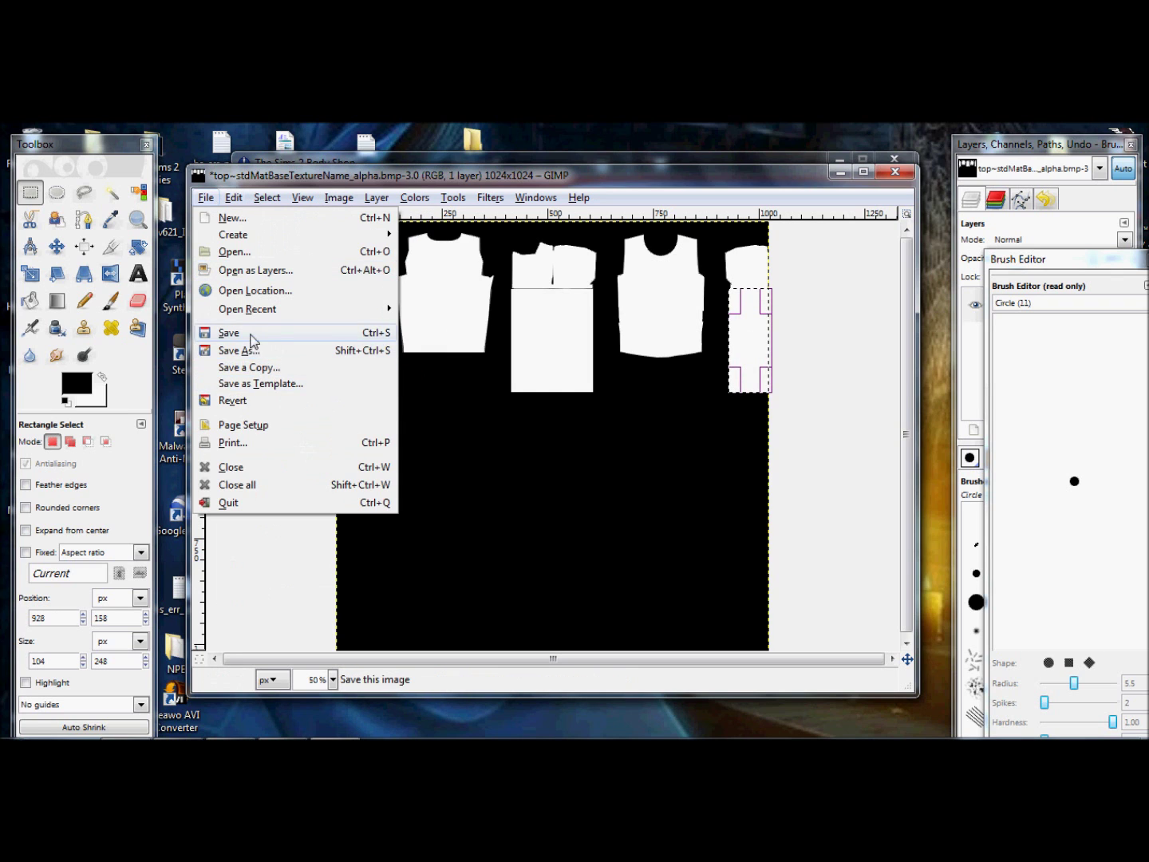
pyautogui.click(251, 335)
# Refresh the Body Shop preview sim with the lengthened-sleeve textures, then return to GIMP
pyautogui.click(242, 662)
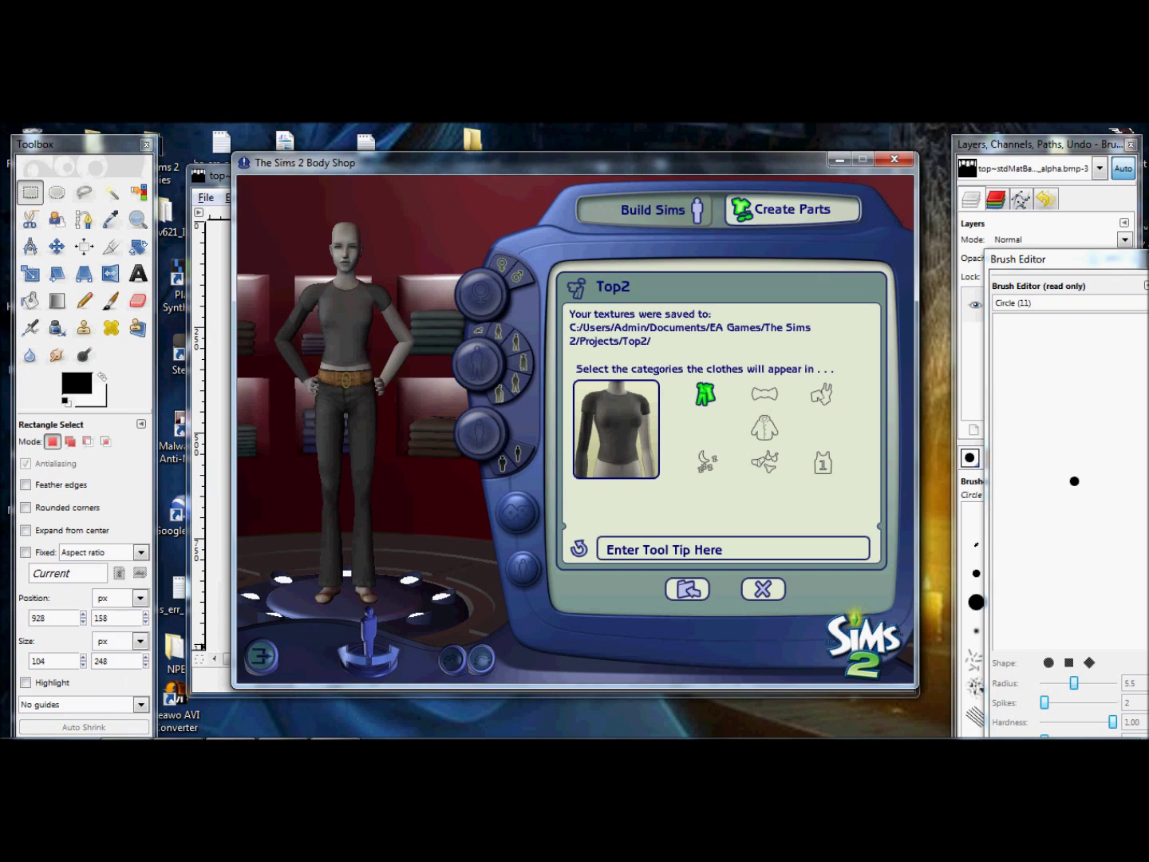
pyautogui.click(579, 549)
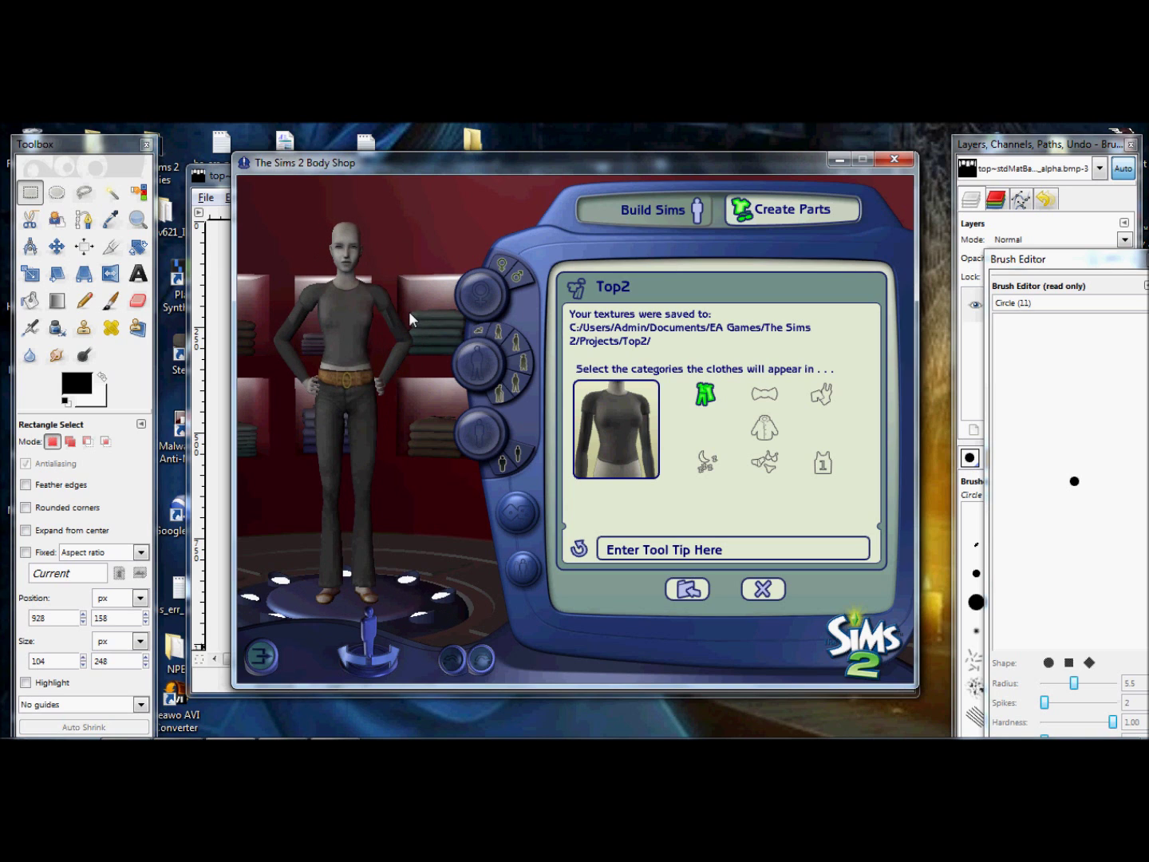
pyautogui.click(199, 175)
# Open the grey 1024x1024 base texture top~stdMatBaseTextureName.bmp from the Top2 folder
pyautogui.click(381, 192)
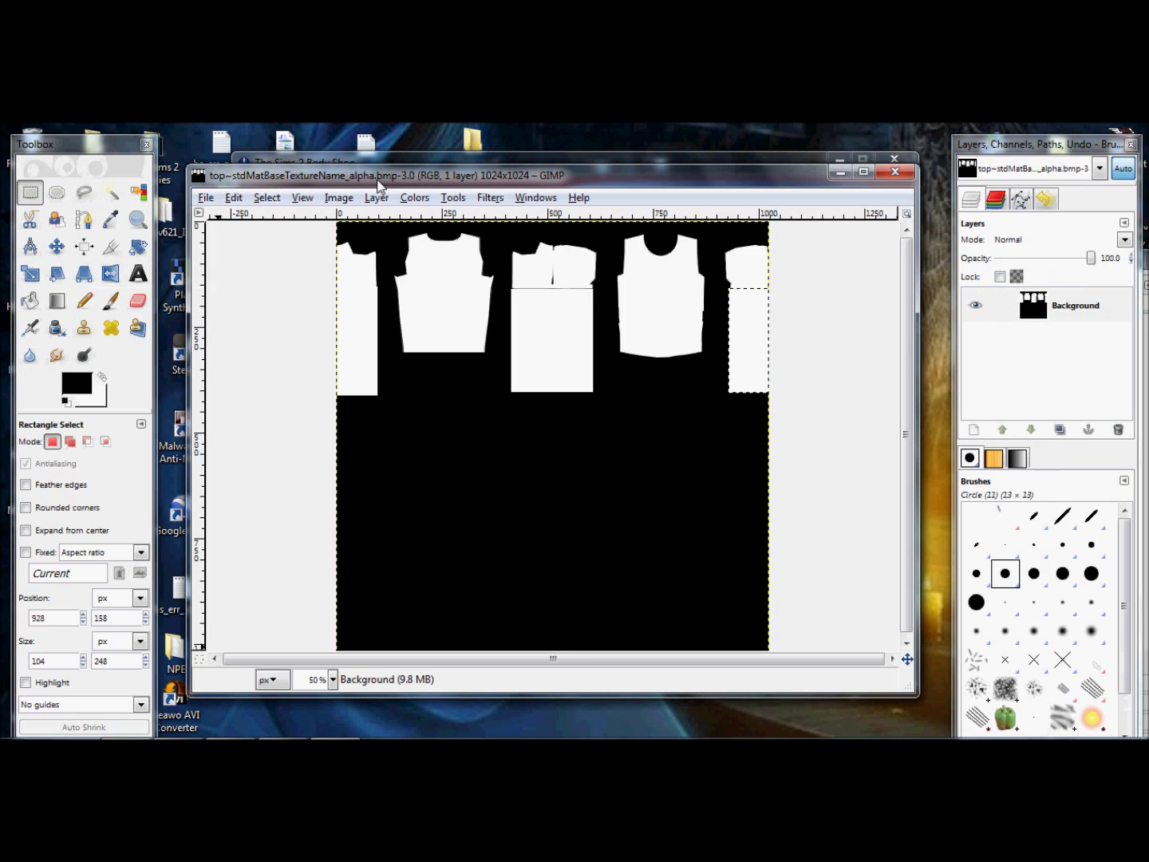
pyautogui.click(209, 198)
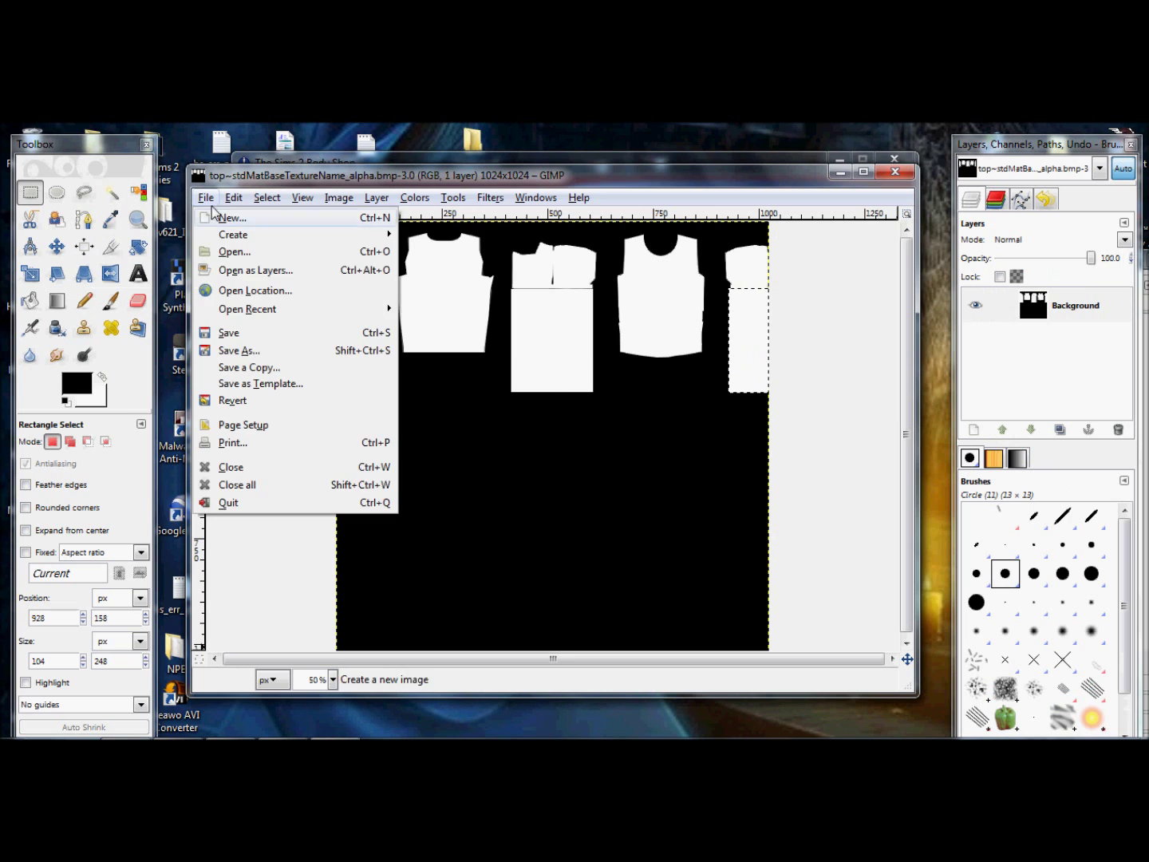
pyautogui.click(232, 250)
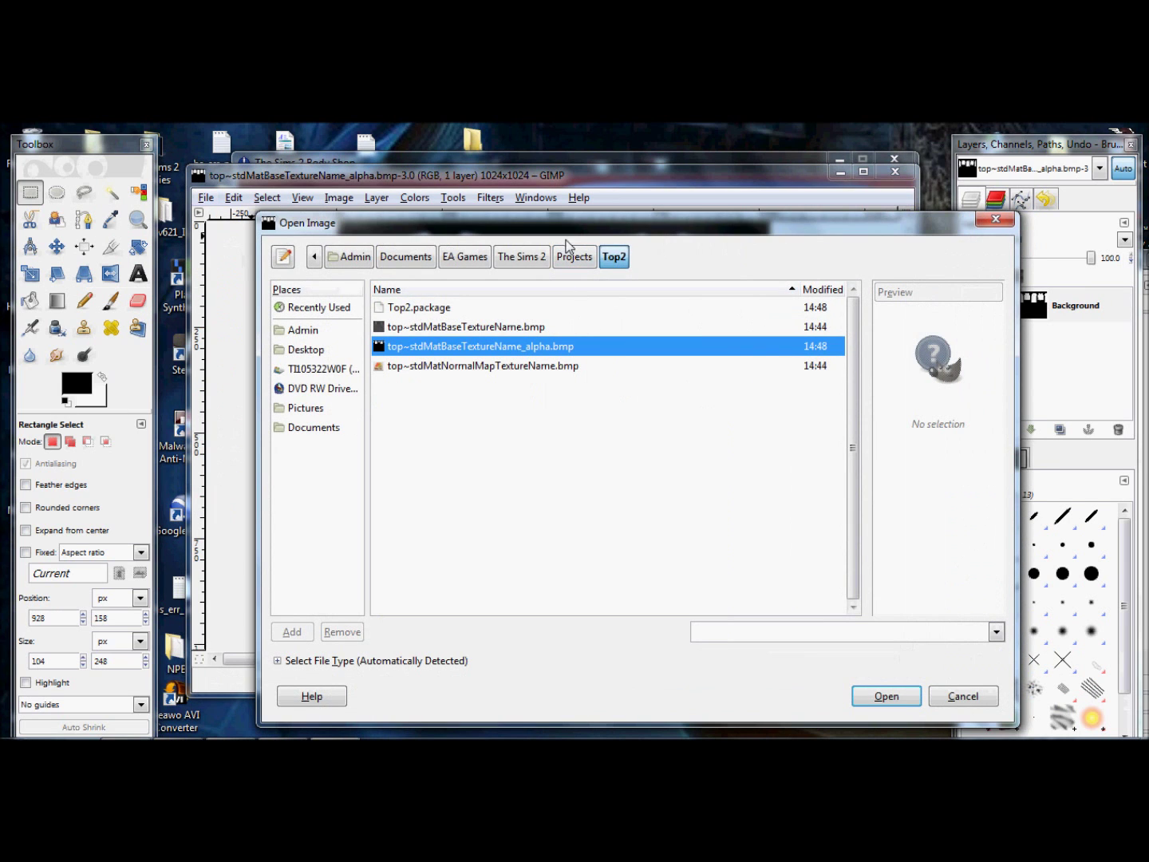
pyautogui.click(482, 327)
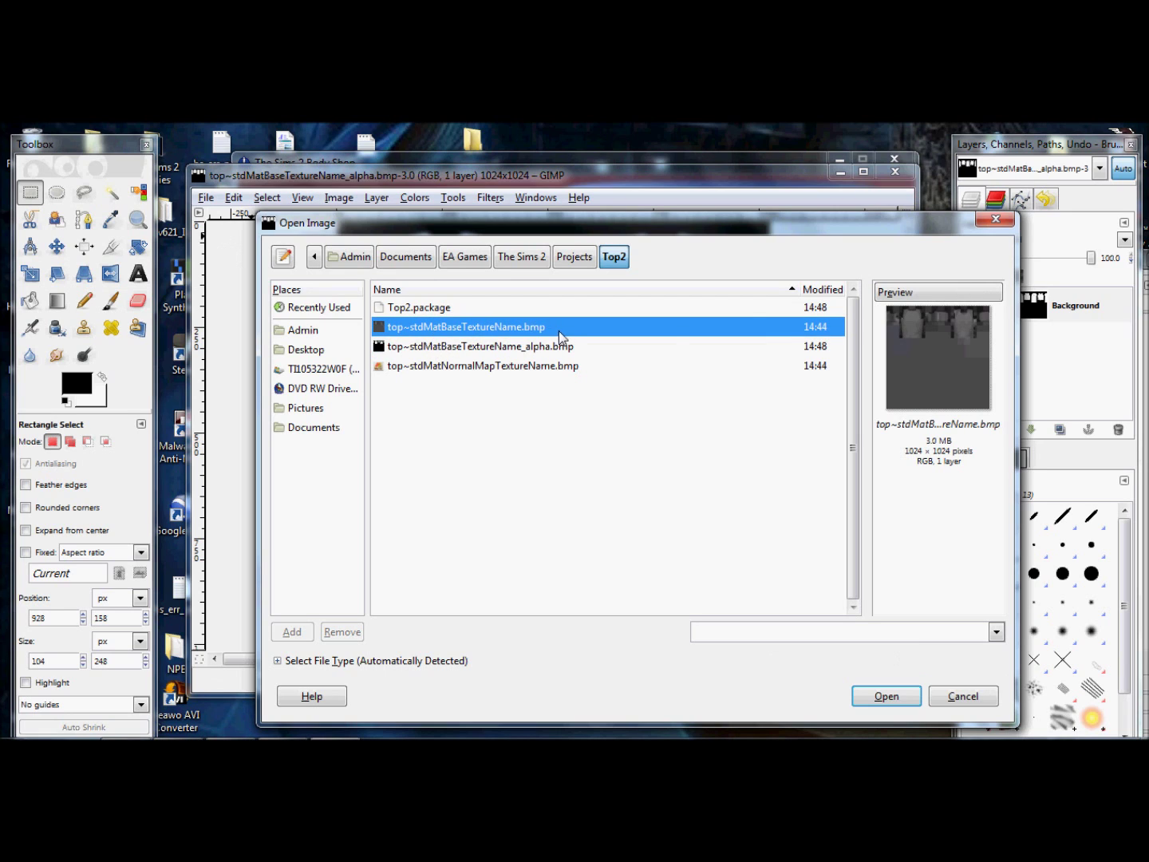
pyautogui.doubleClick(628, 329)
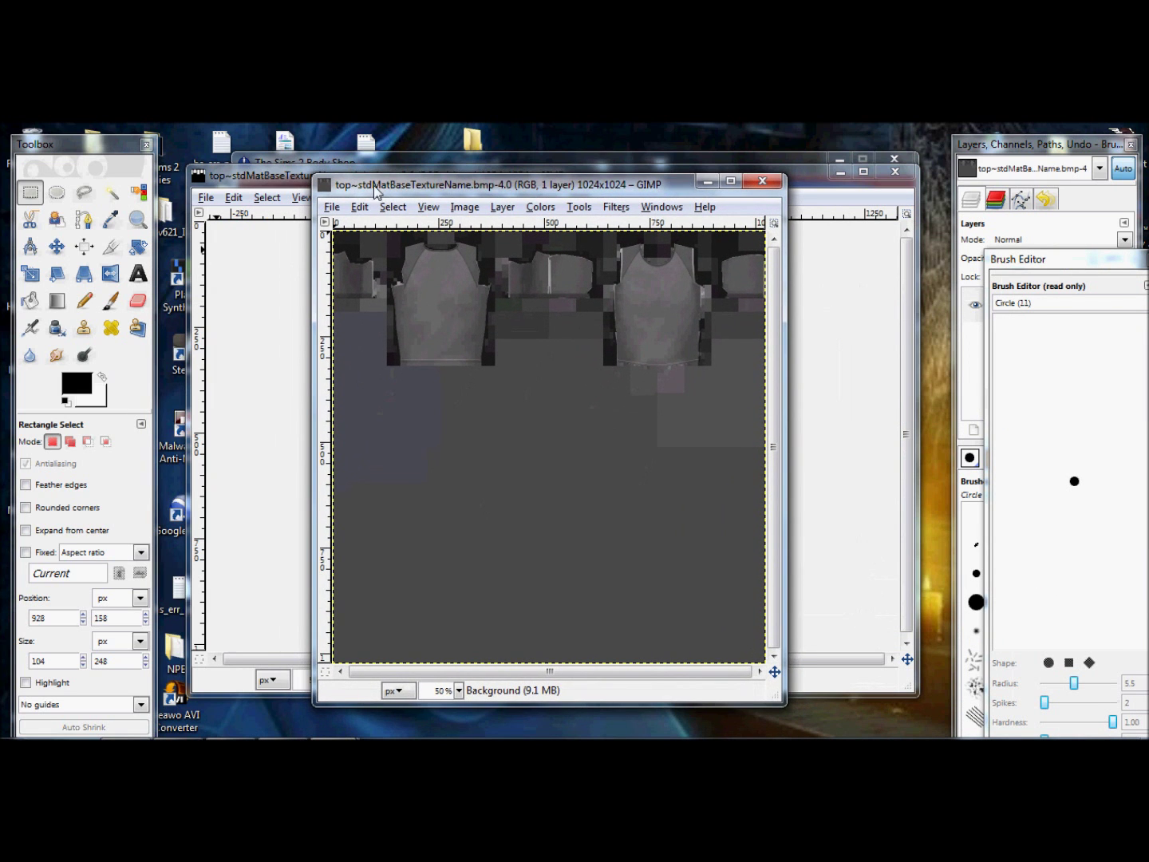
# Minimize Body Shop and shift the base texture window slightly up and right
pyautogui.click(443, 154)
pyautogui.click(839, 159)
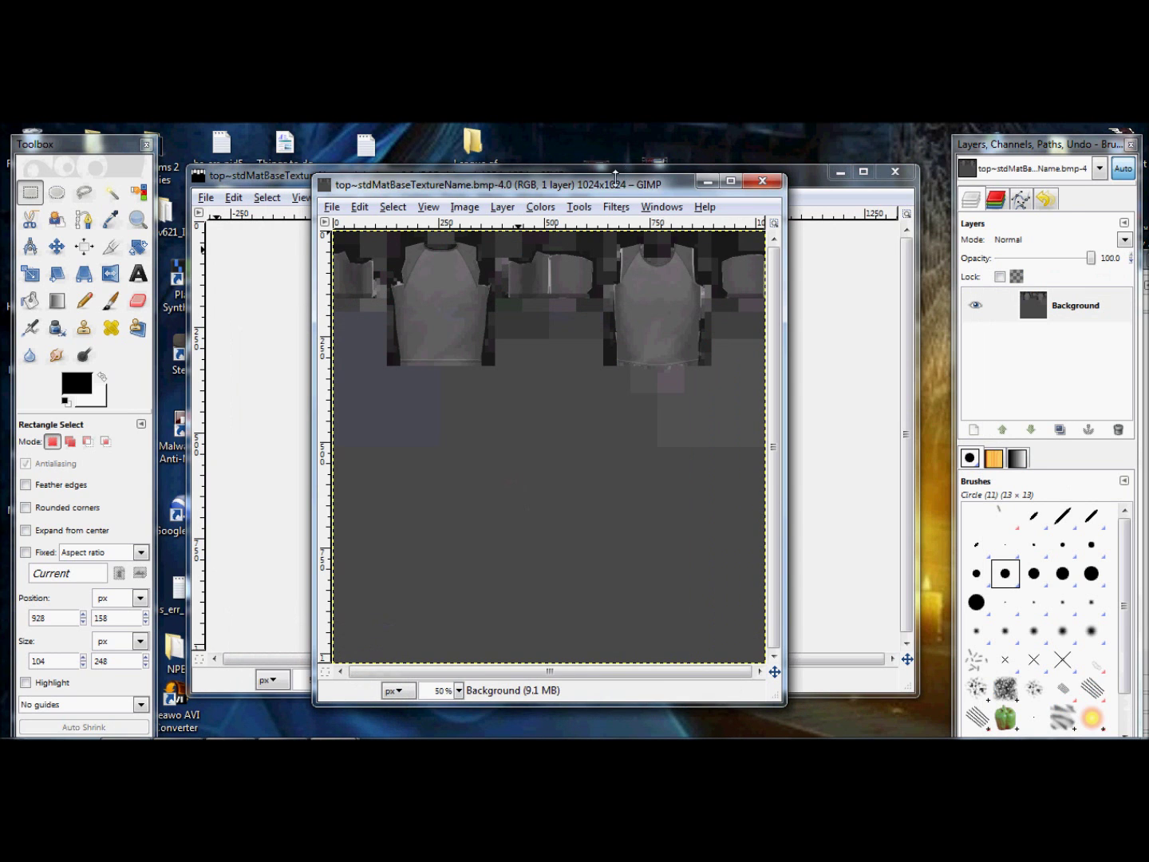
pyautogui.moveTo(619, 185); pyautogui.dragTo(643, 175)
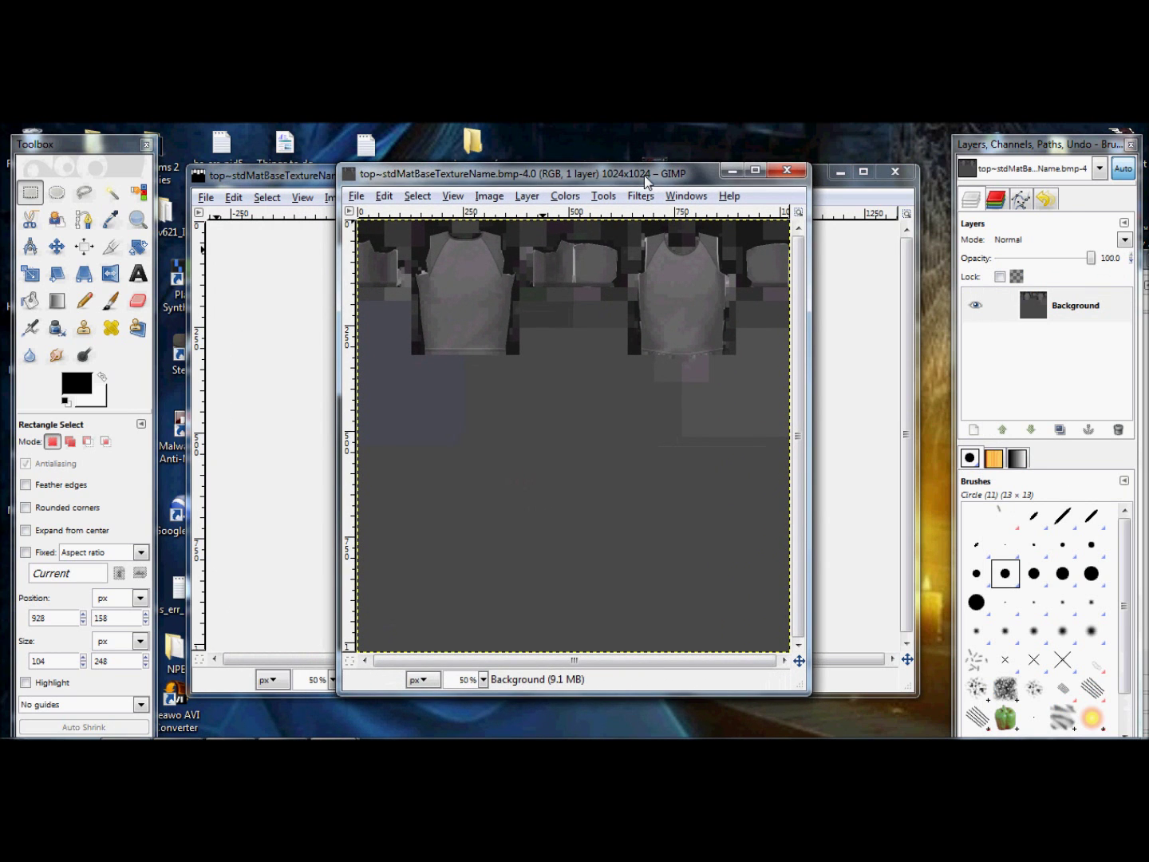
# Start opening another image and browse into the Pictures folder
pyautogui.click(351, 198)
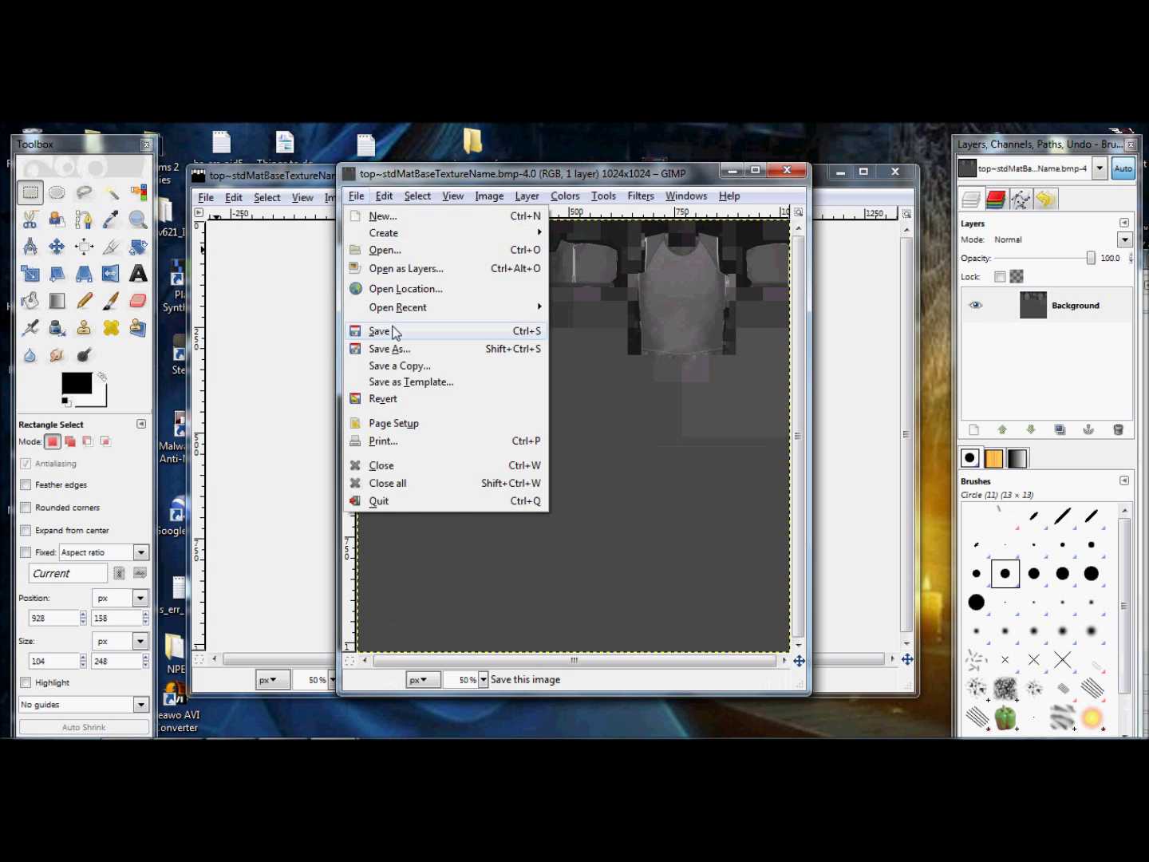
pyautogui.click(378, 201)
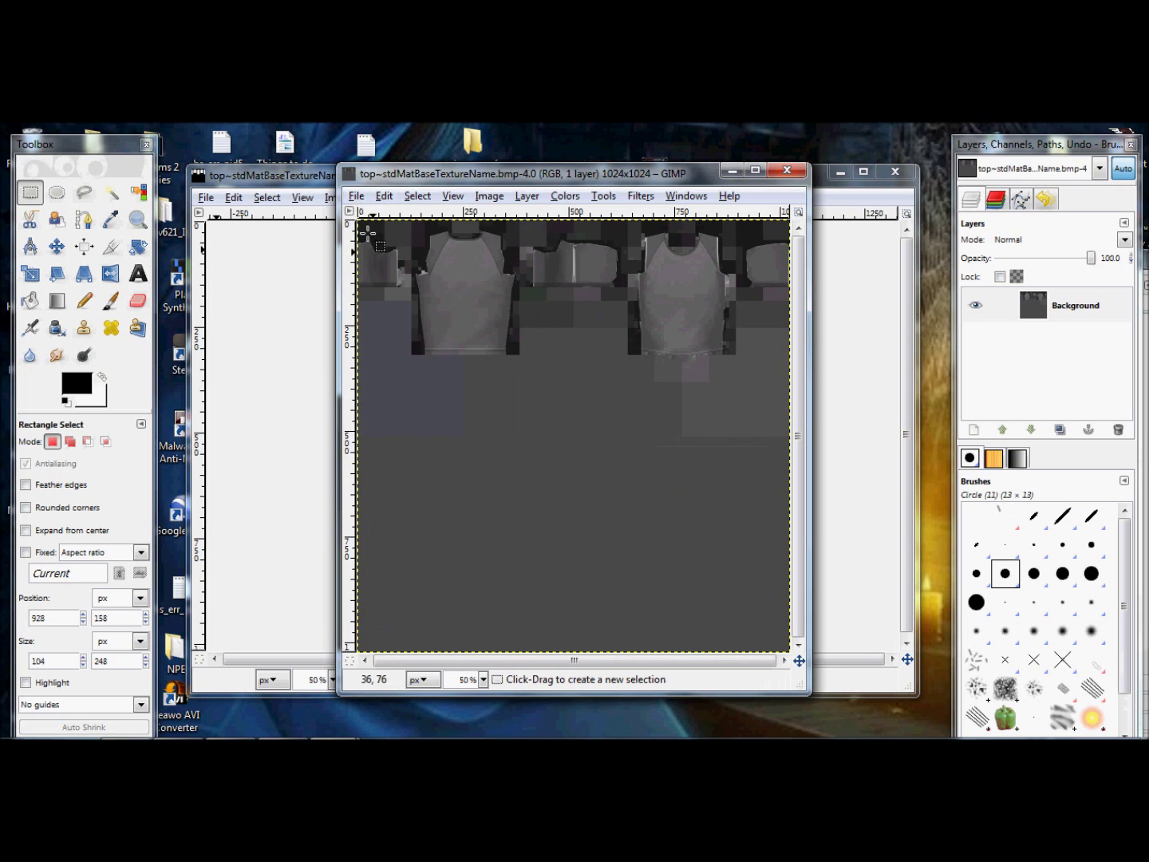
pyautogui.click(359, 199)
pyautogui.click(369, 250)
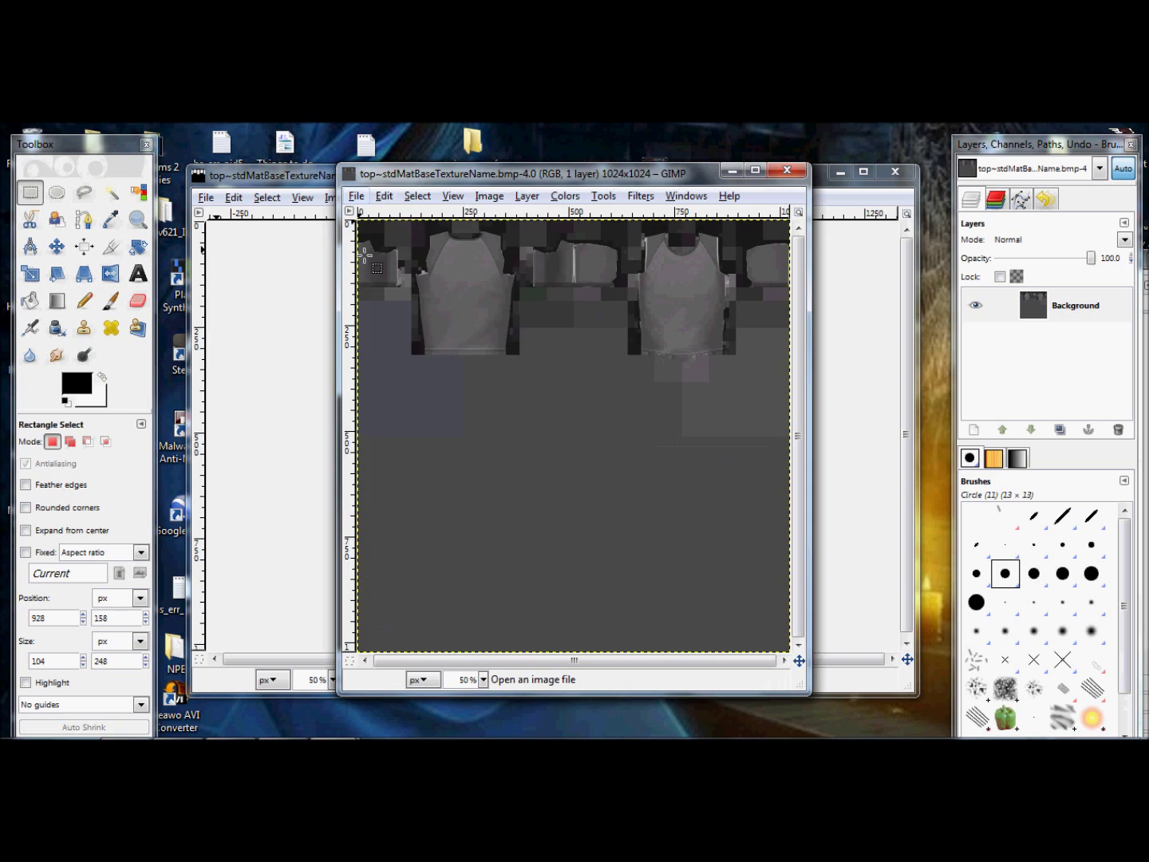
pyautogui.click(338, 406)
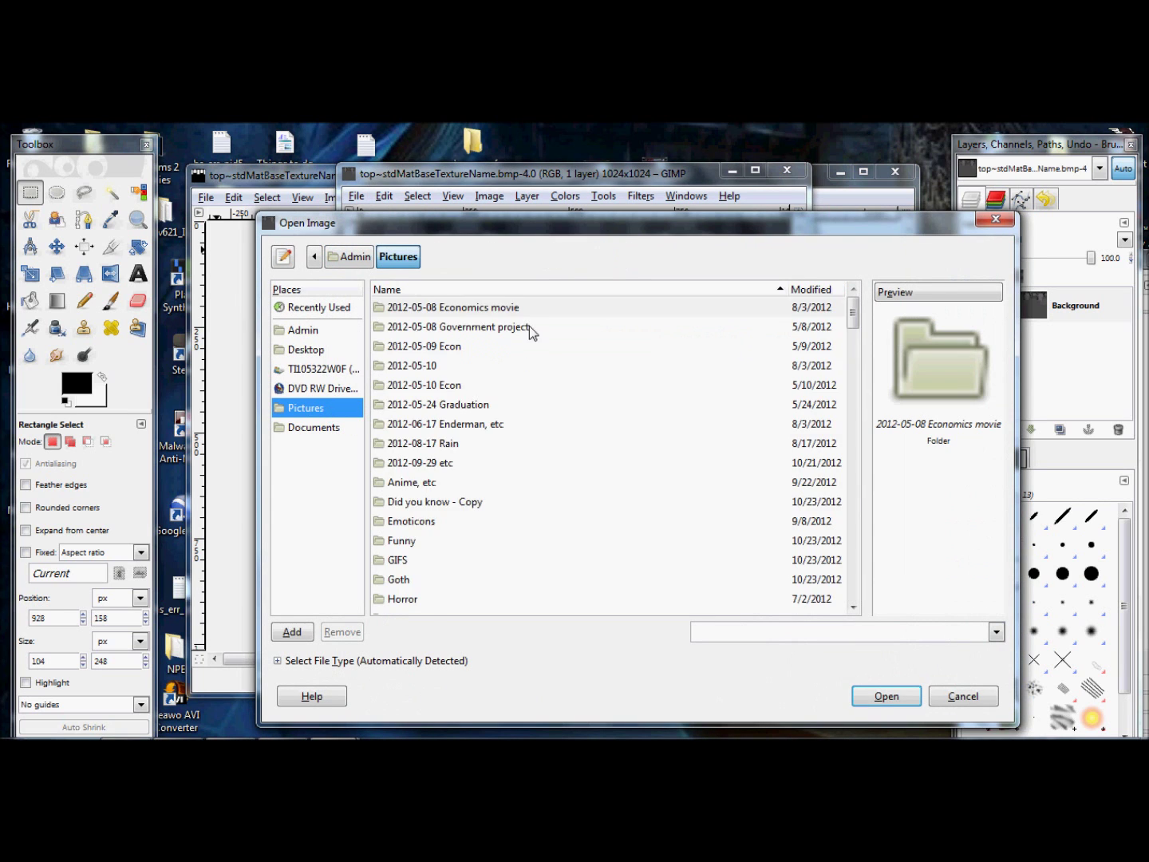
pyautogui.scroll(-5, 555, 414)
pyautogui.scroll(-2, 554, 414)
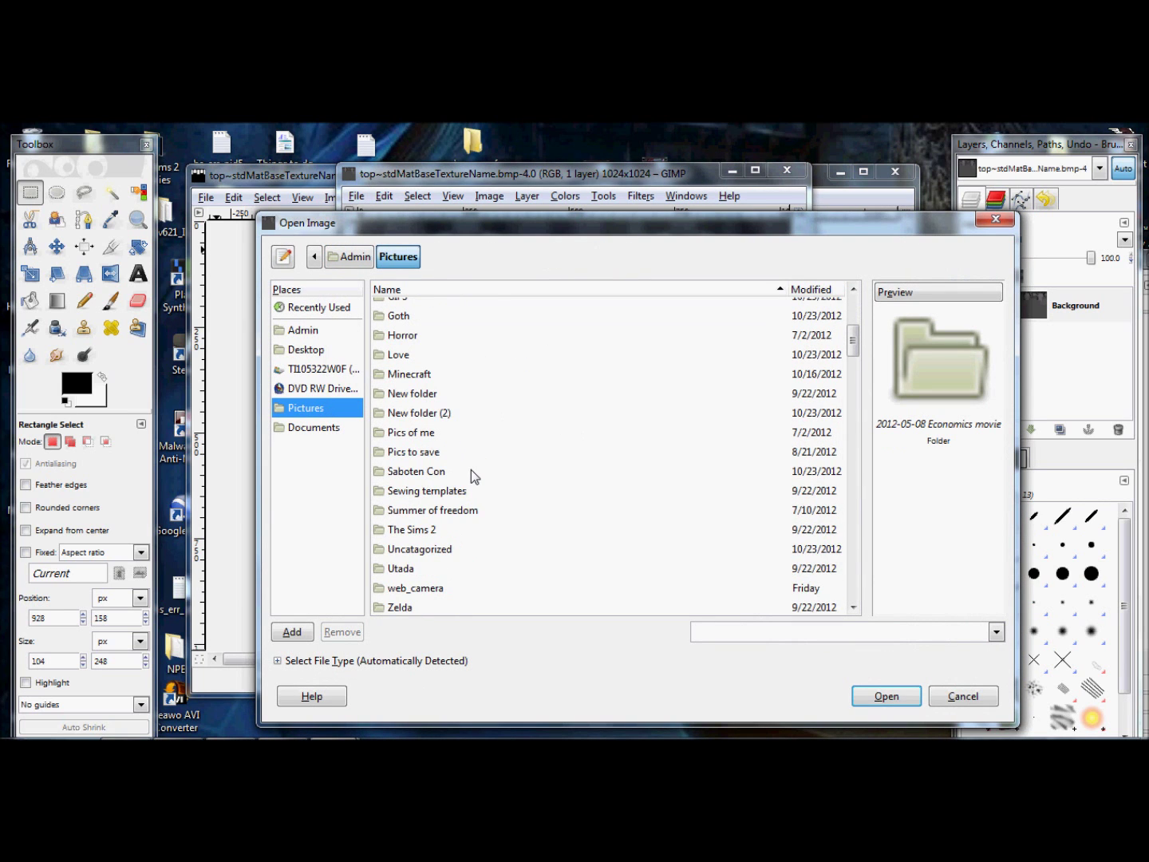
# Open Red and black.png from The Sims 2 > Sims CC creation > Stripes and show it fully
pyautogui.doubleClick(432, 535)
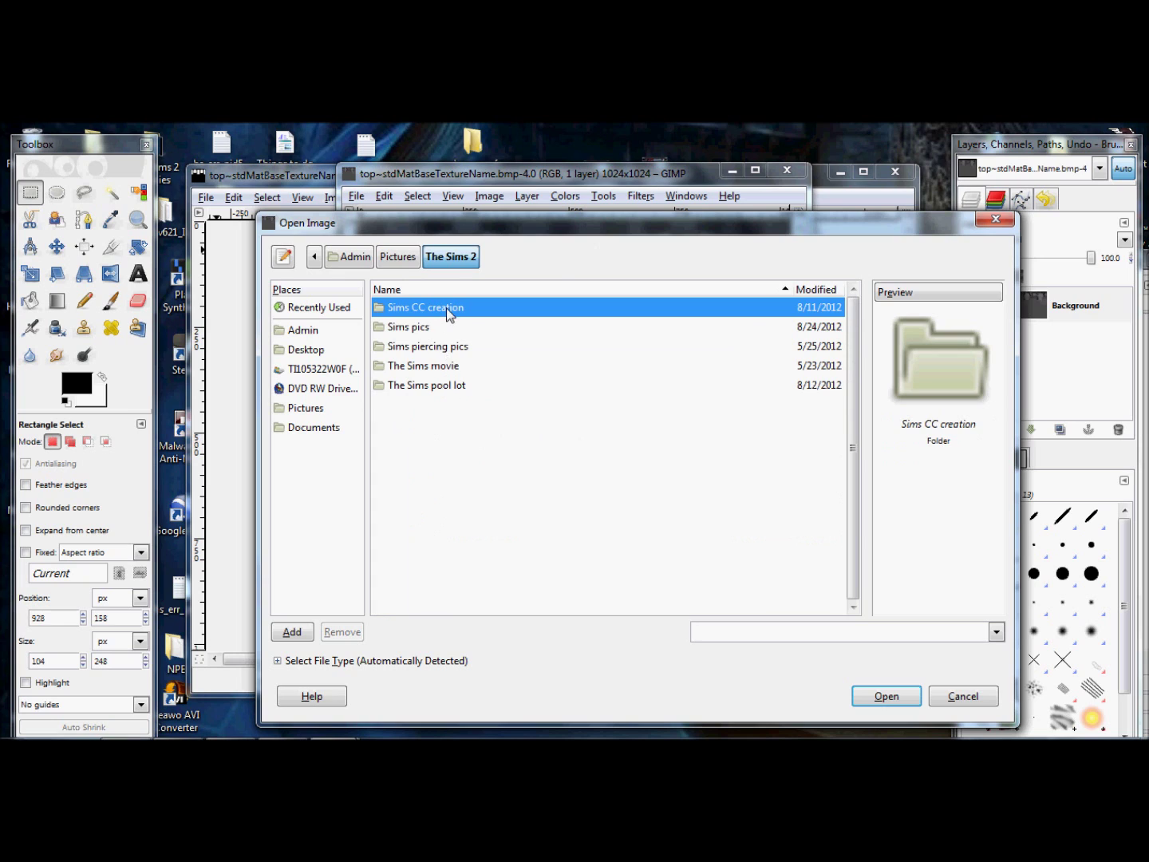
pyautogui.doubleClick(449, 312)
pyautogui.doubleClick(437, 363)
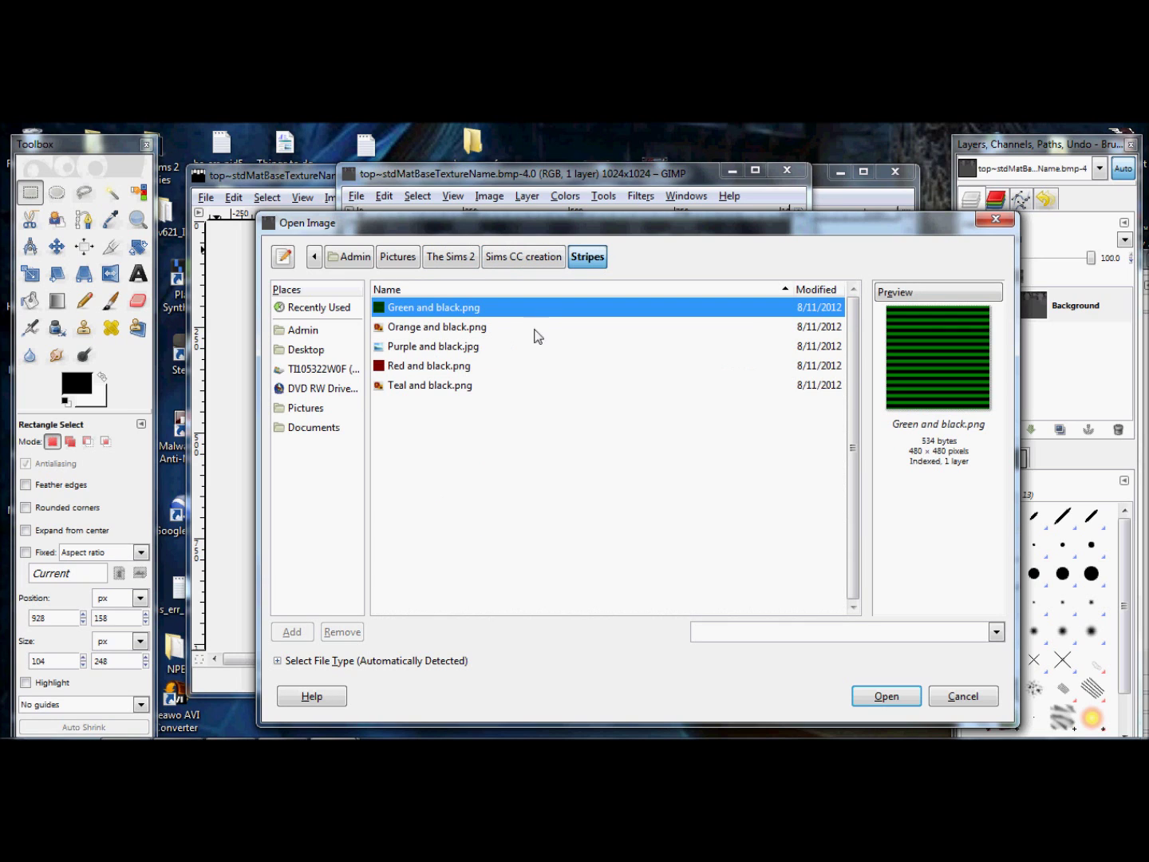
pyautogui.click(472, 346)
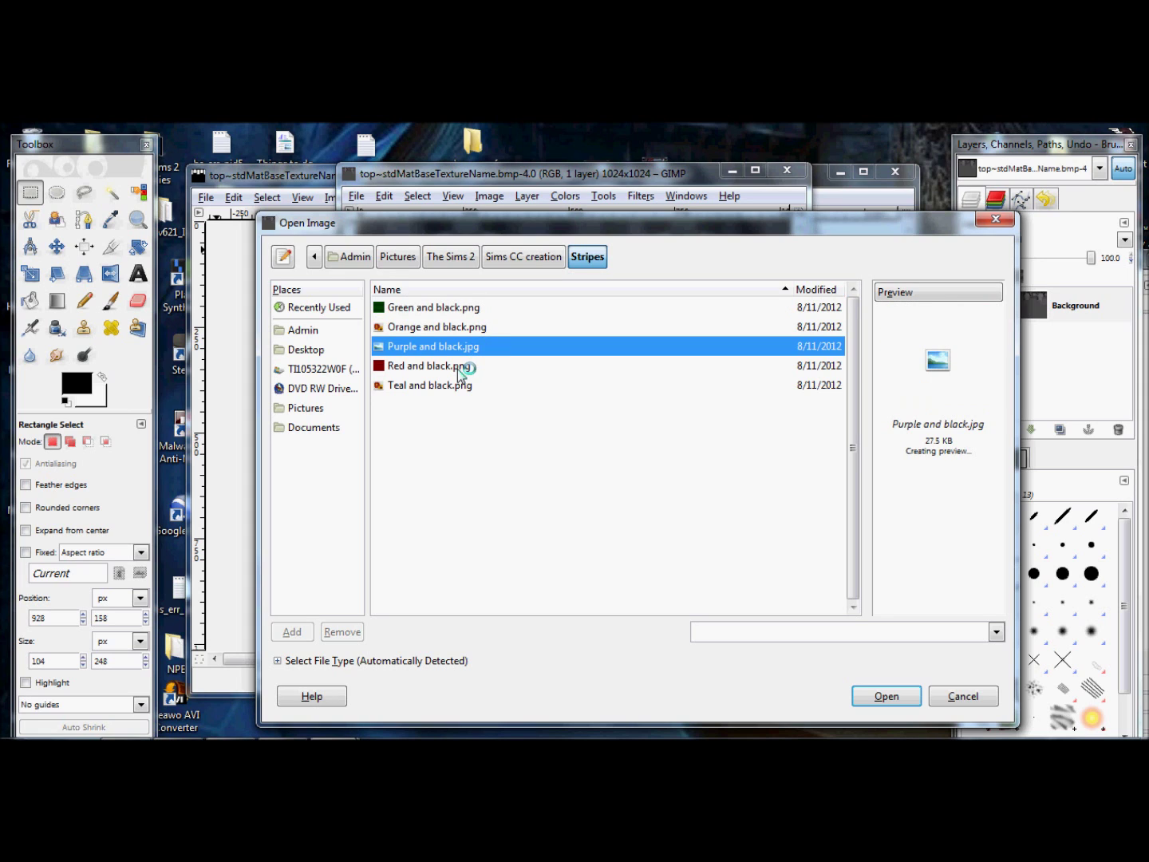
pyautogui.click(462, 368)
pyautogui.doubleClick(459, 368)
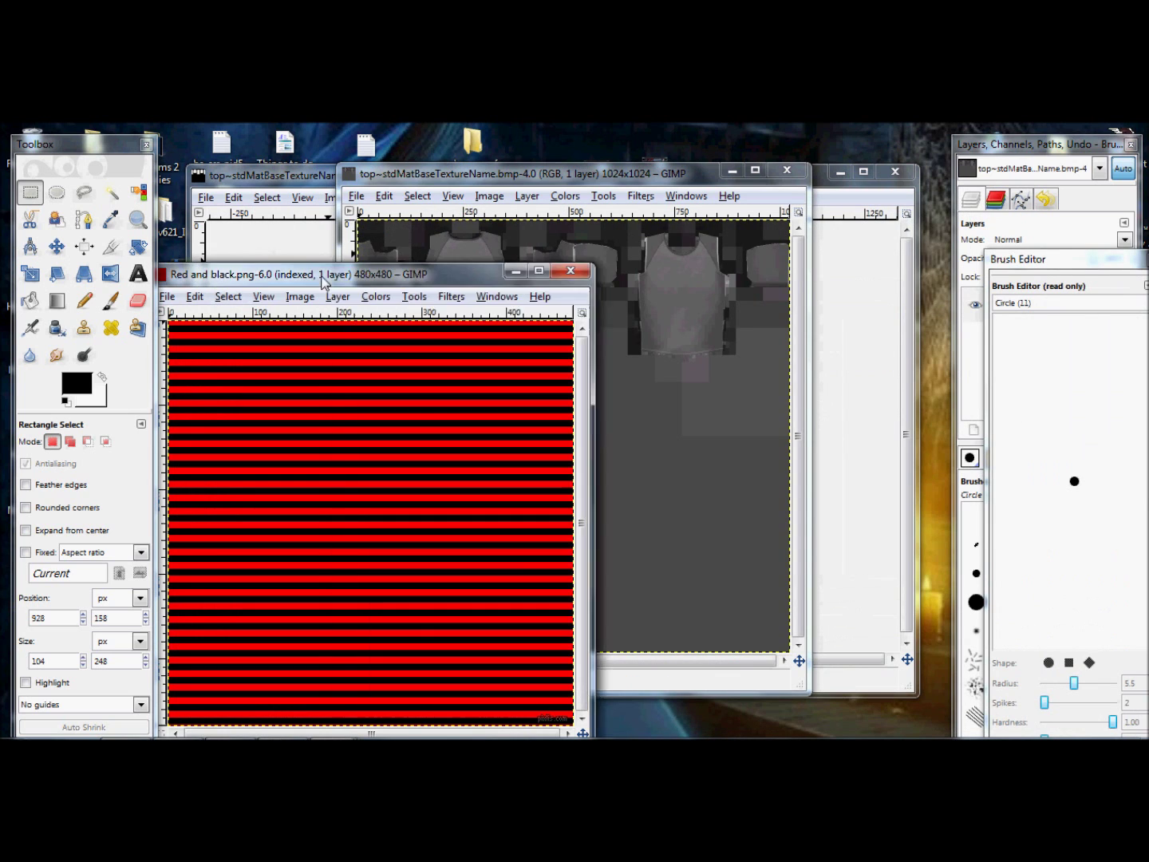
pyautogui.moveTo(333, 279); pyautogui.dragTo(449, 225)
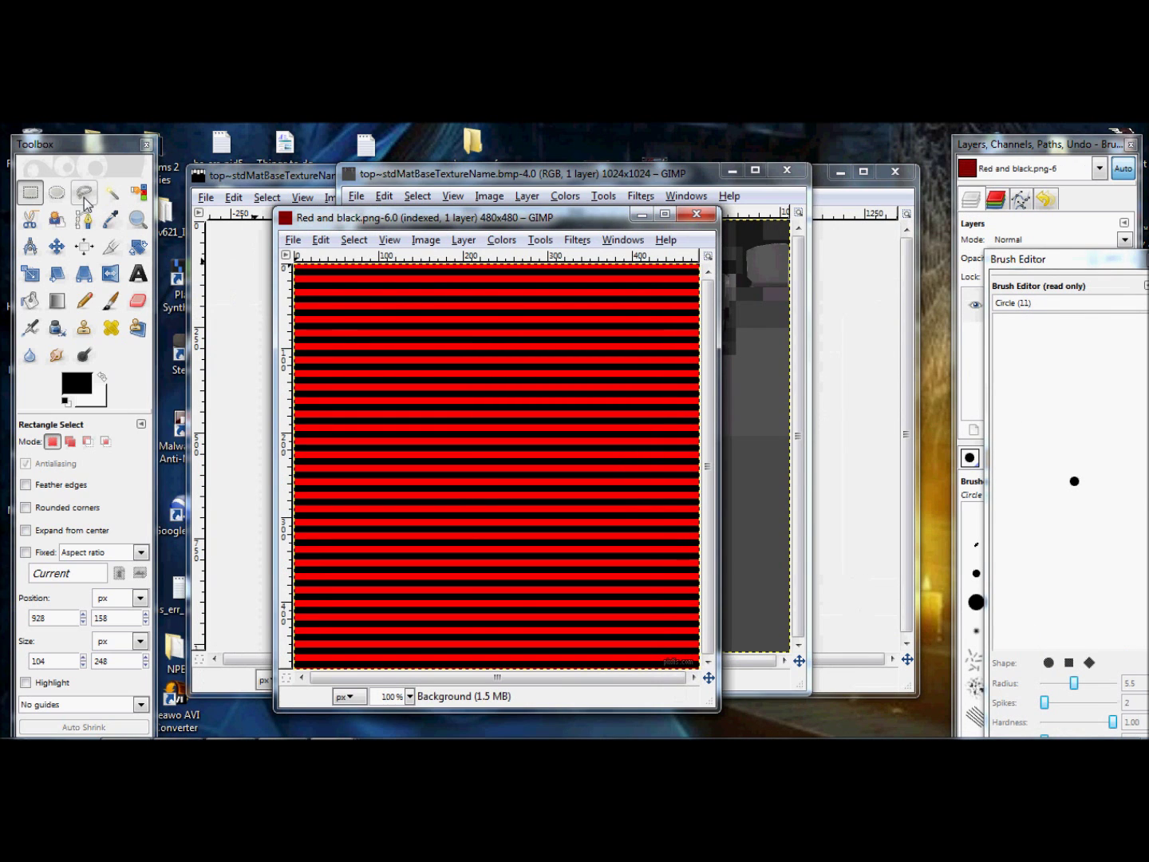
# Copy a 71x126 rectangle of the red-and-black stripes, then minimize the stripe image window
pyautogui.click(31, 191)
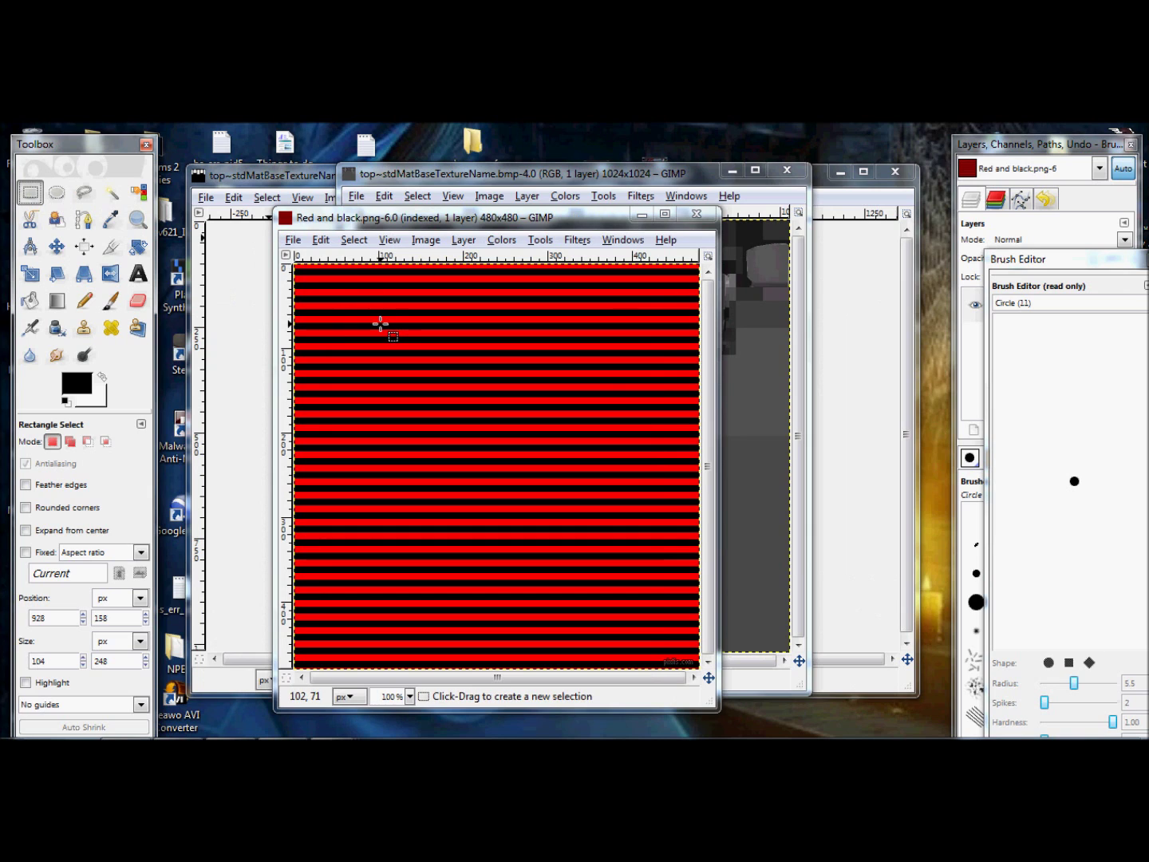
pyautogui.moveTo(379, 320); pyautogui.dragTo(438, 427)
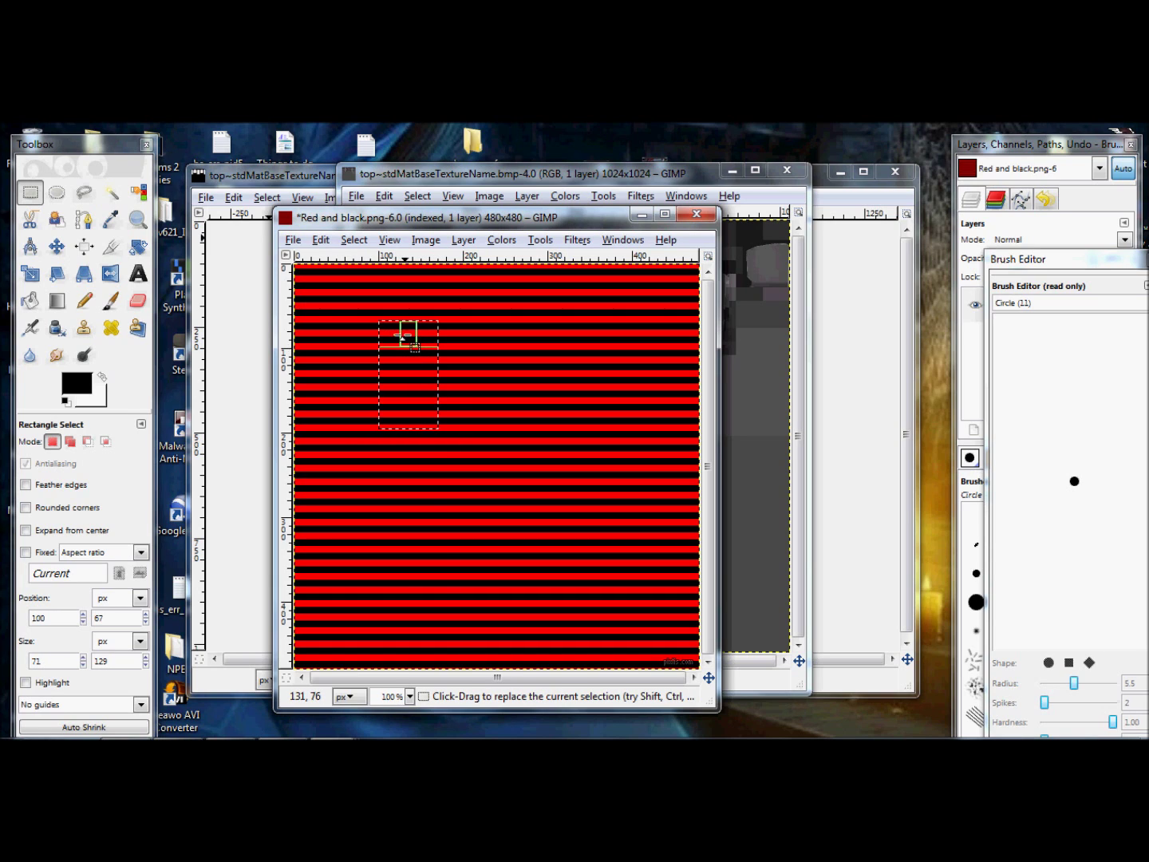
pyautogui.moveTo(403, 326); pyautogui.dragTo(408, 328)
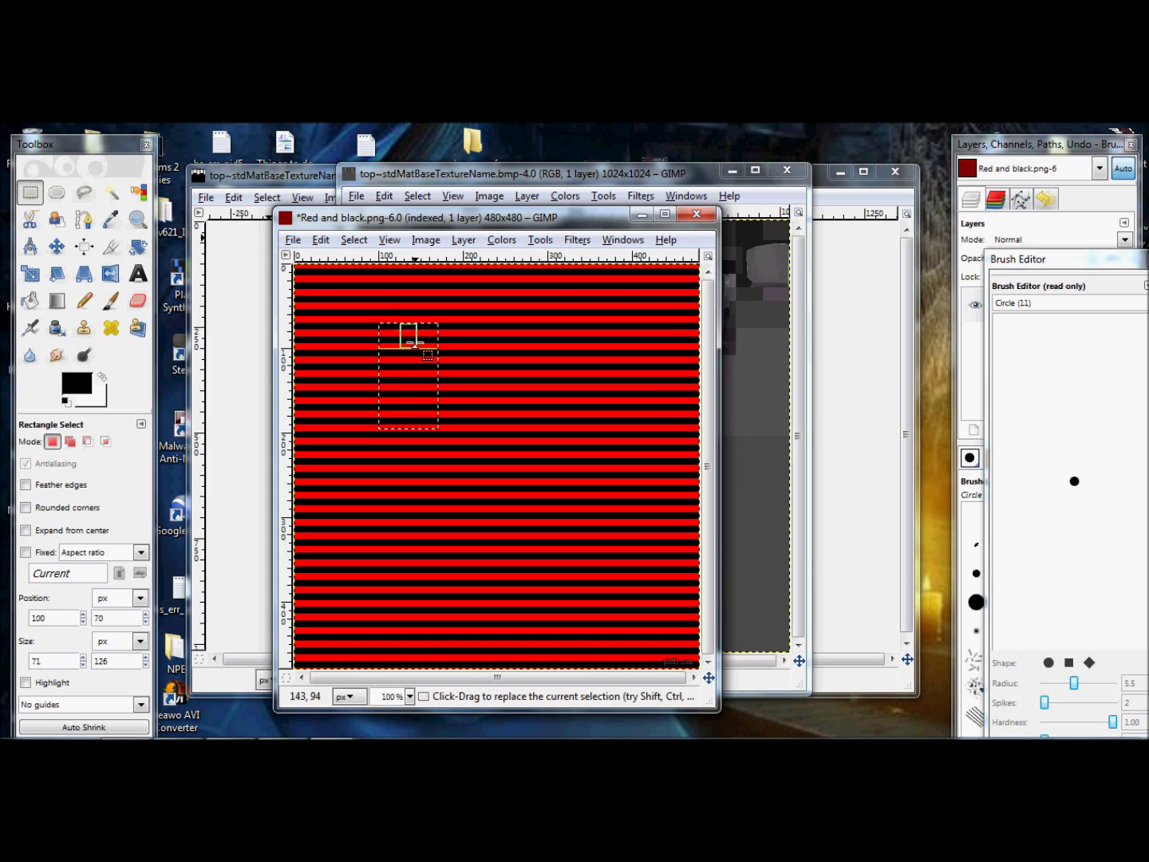
pyautogui.rightClick(419, 363)
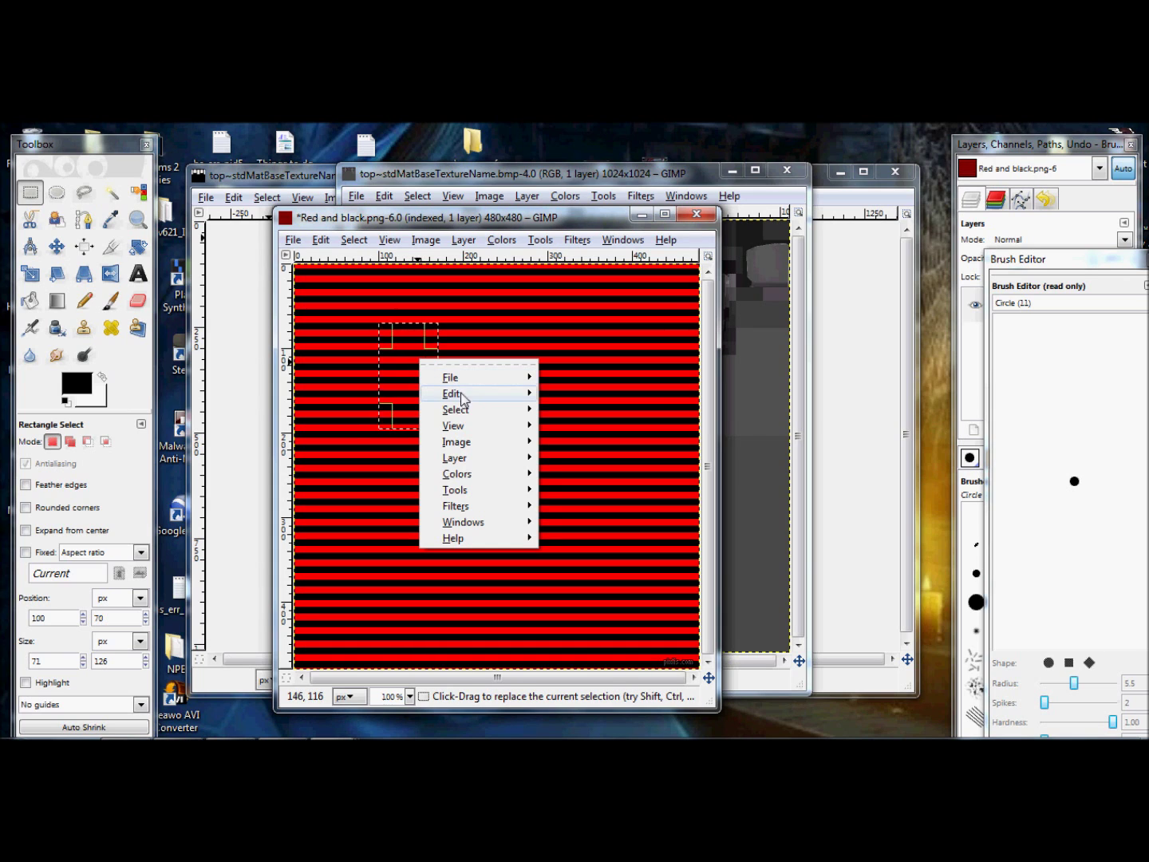
pyautogui.moveTo(461, 391)
pyautogui.click(573, 480)
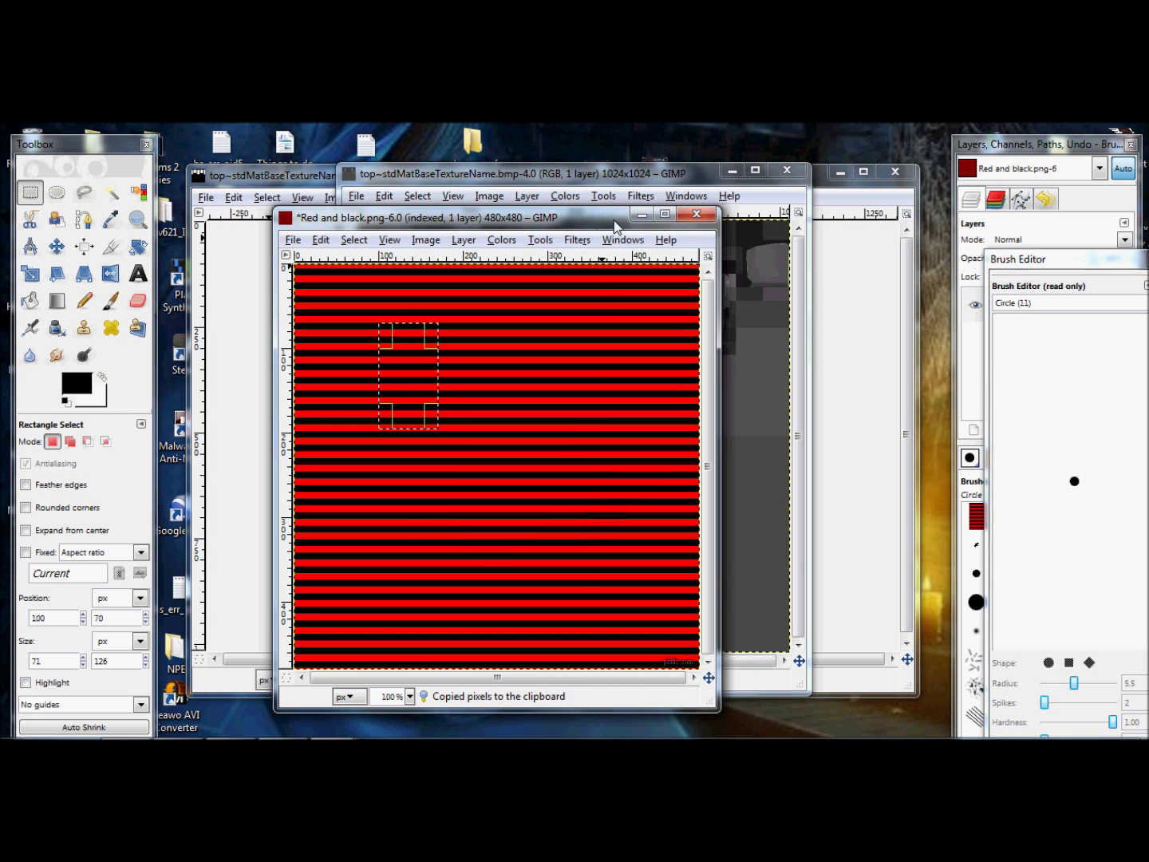
pyautogui.click(641, 213)
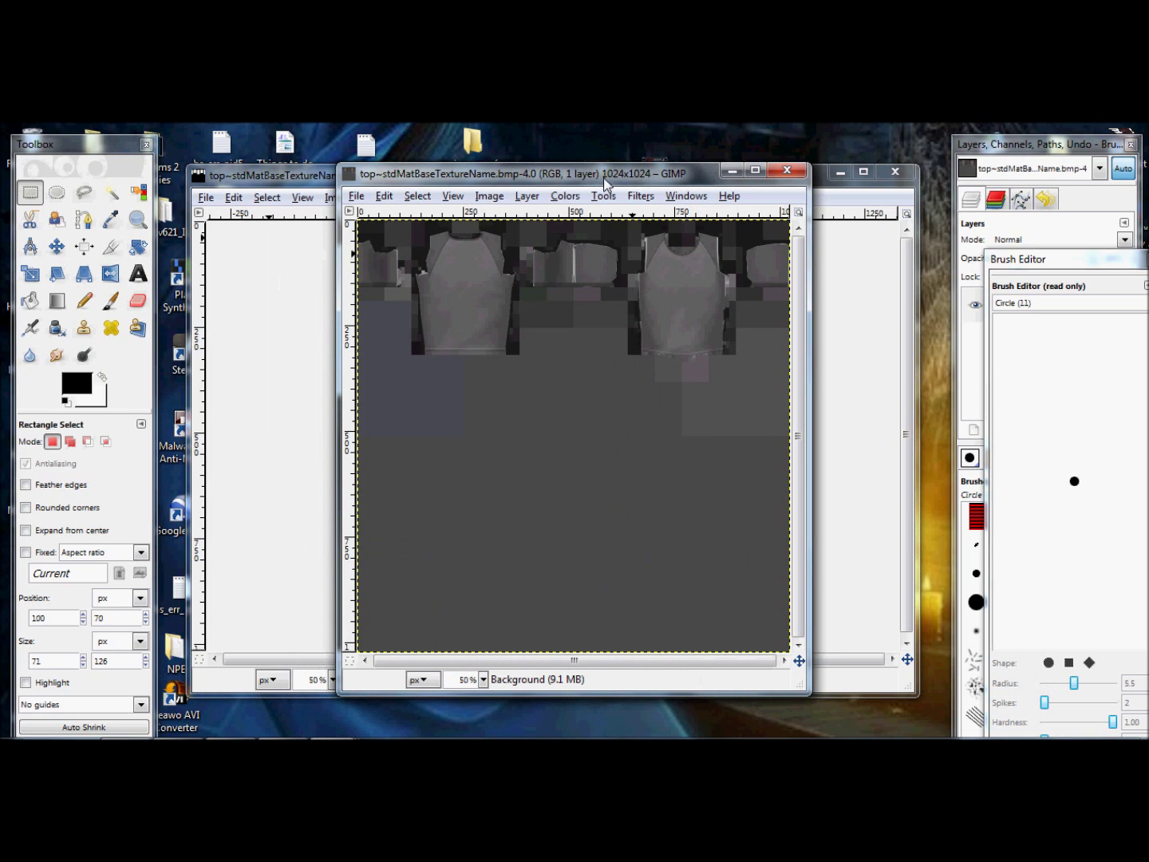
# Paste the stripes, zoom to 100%, and anchor them flush against the texture's left edge
pyautogui.hotkey('ctrl', 'v')
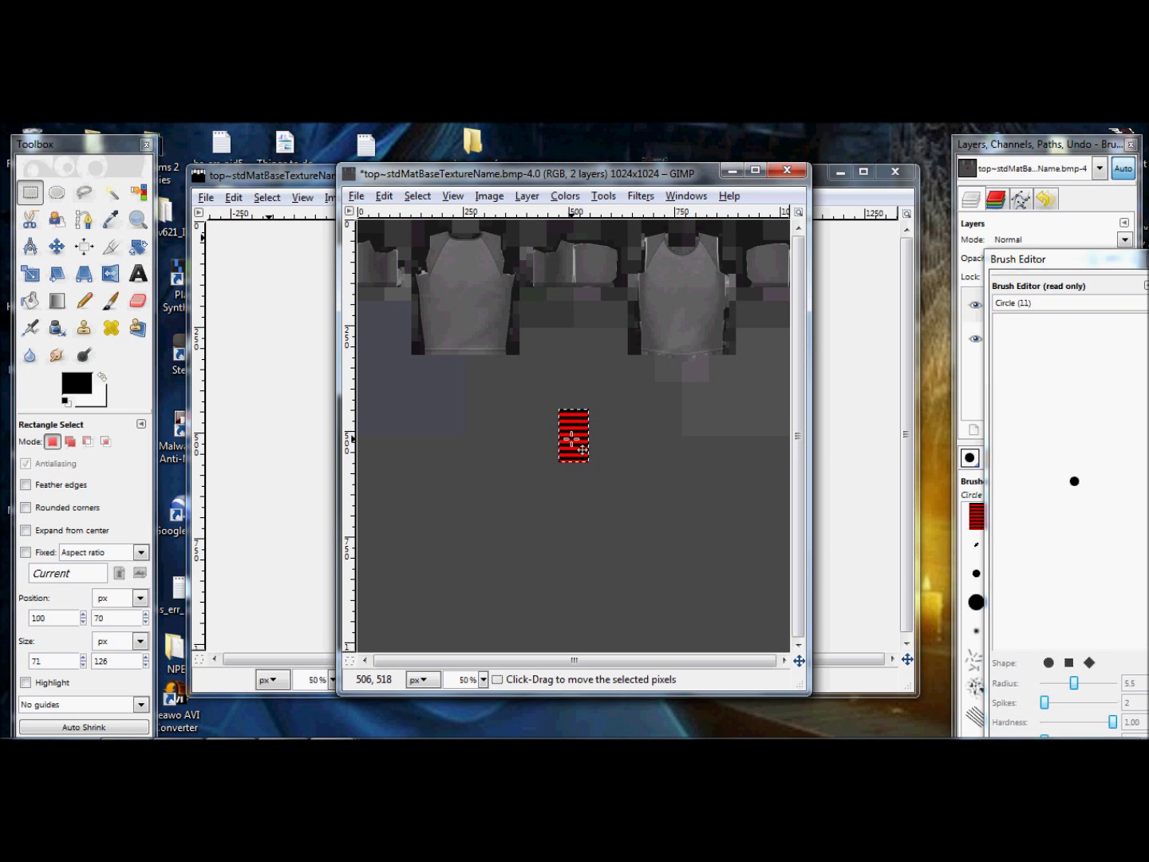
pyautogui.moveTo(583, 449); pyautogui.dragTo(388, 342)
pyautogui.click(138, 219)
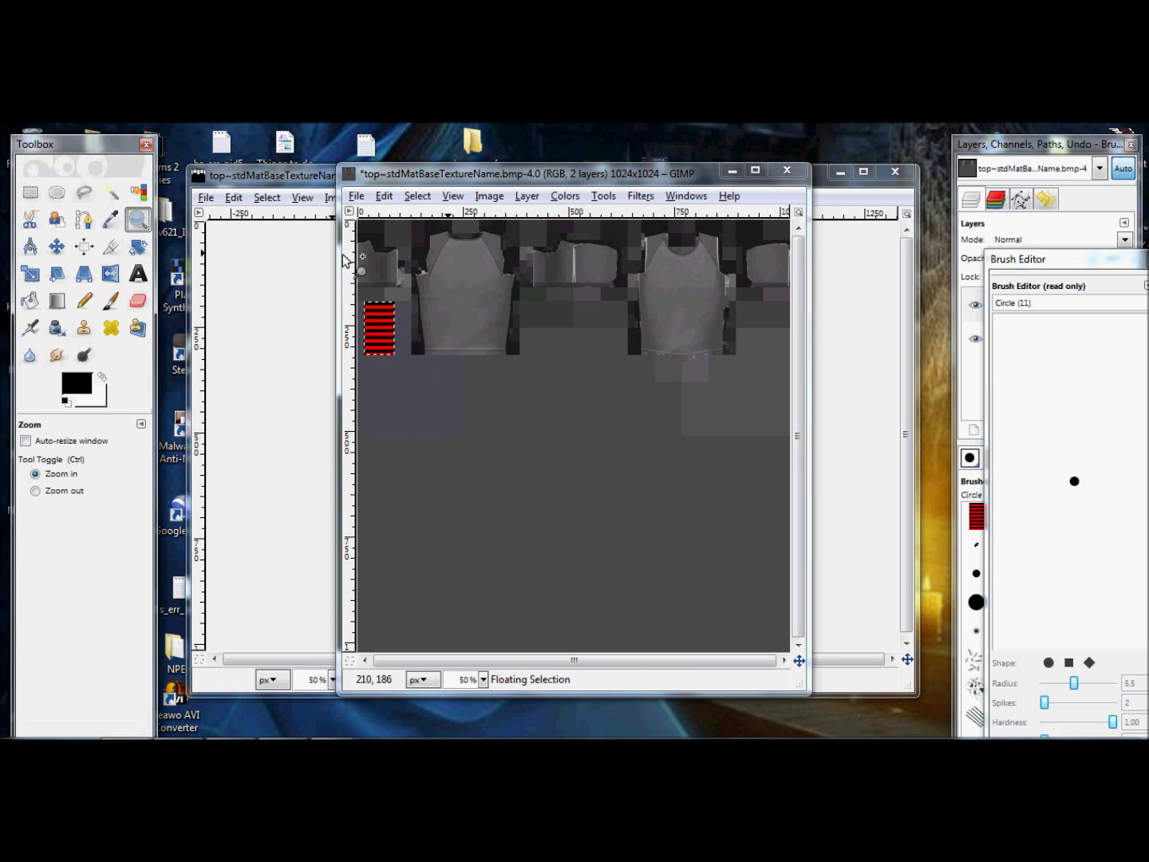
pyautogui.click(447, 302)
pyautogui.click(447, 302)
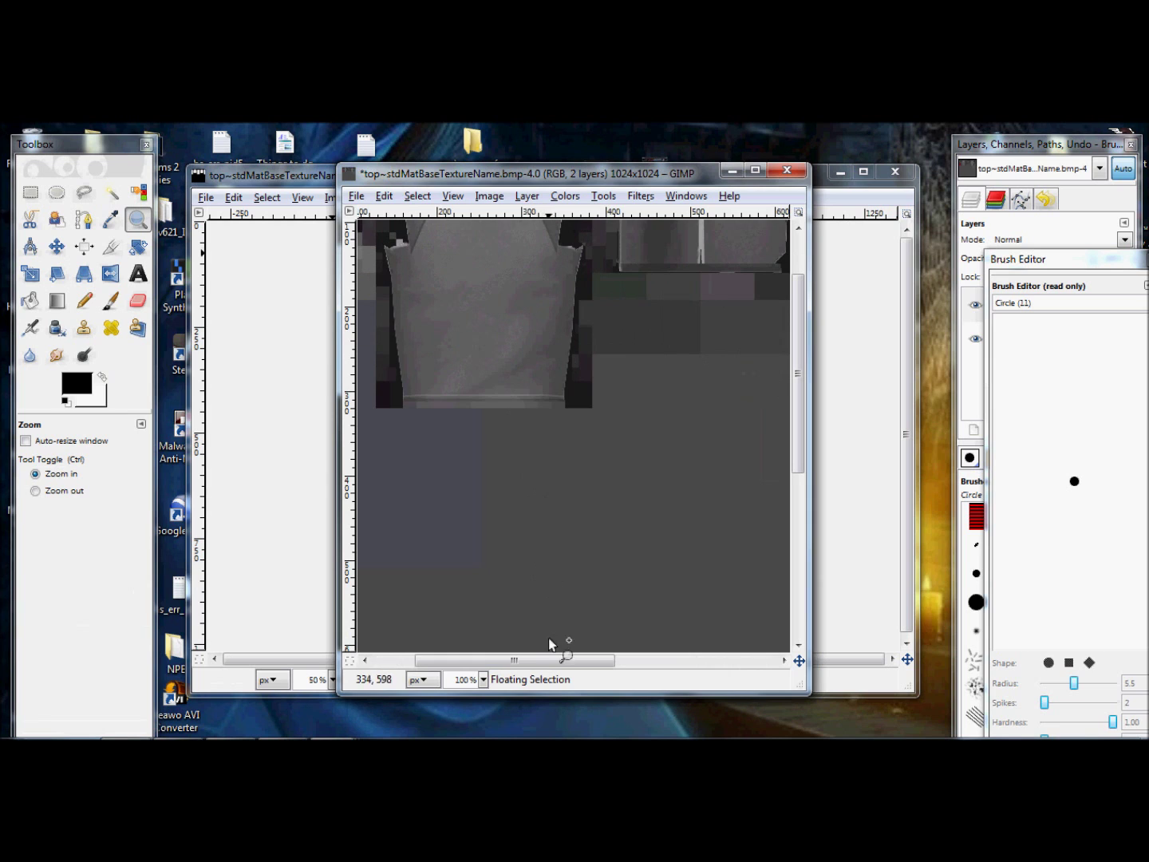
pyautogui.hscroll(-5, 549, 641)
pyautogui.moveTo(801, 370); pyautogui.dragTo(794, 305)
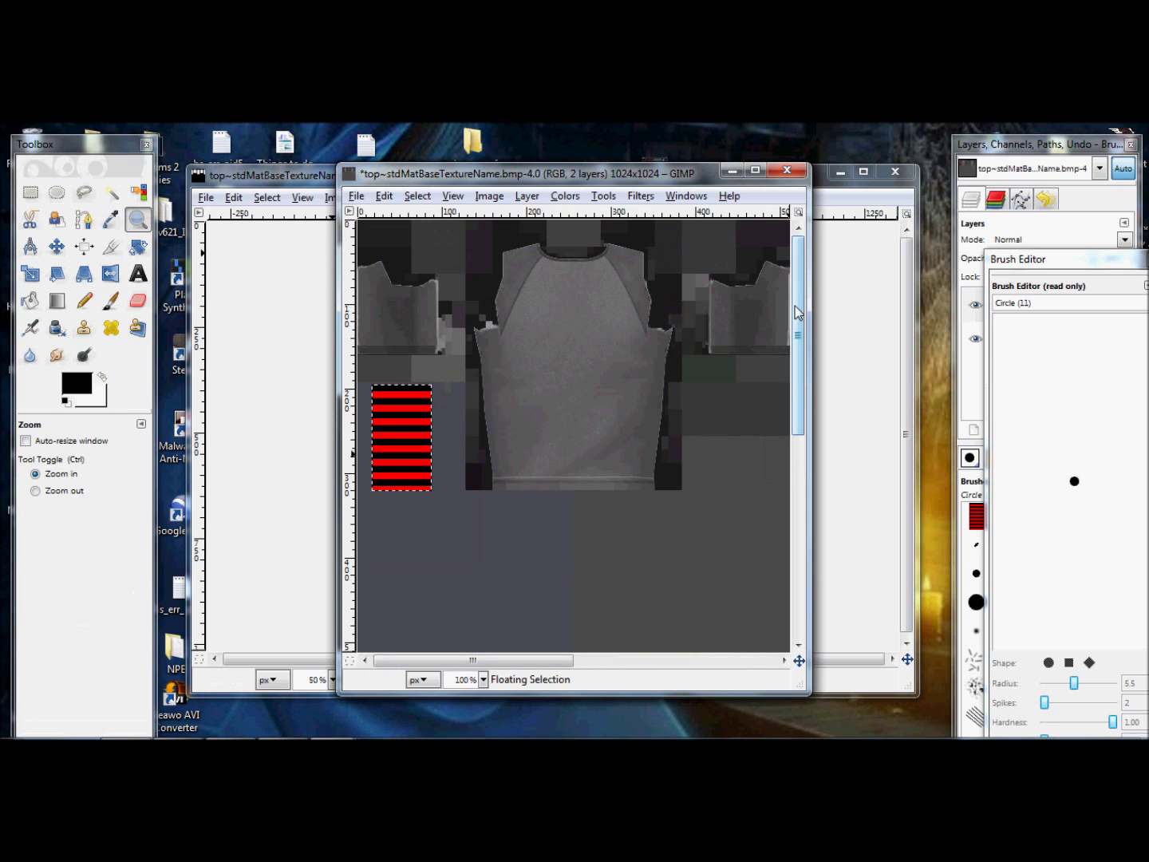
pyautogui.click(56, 246)
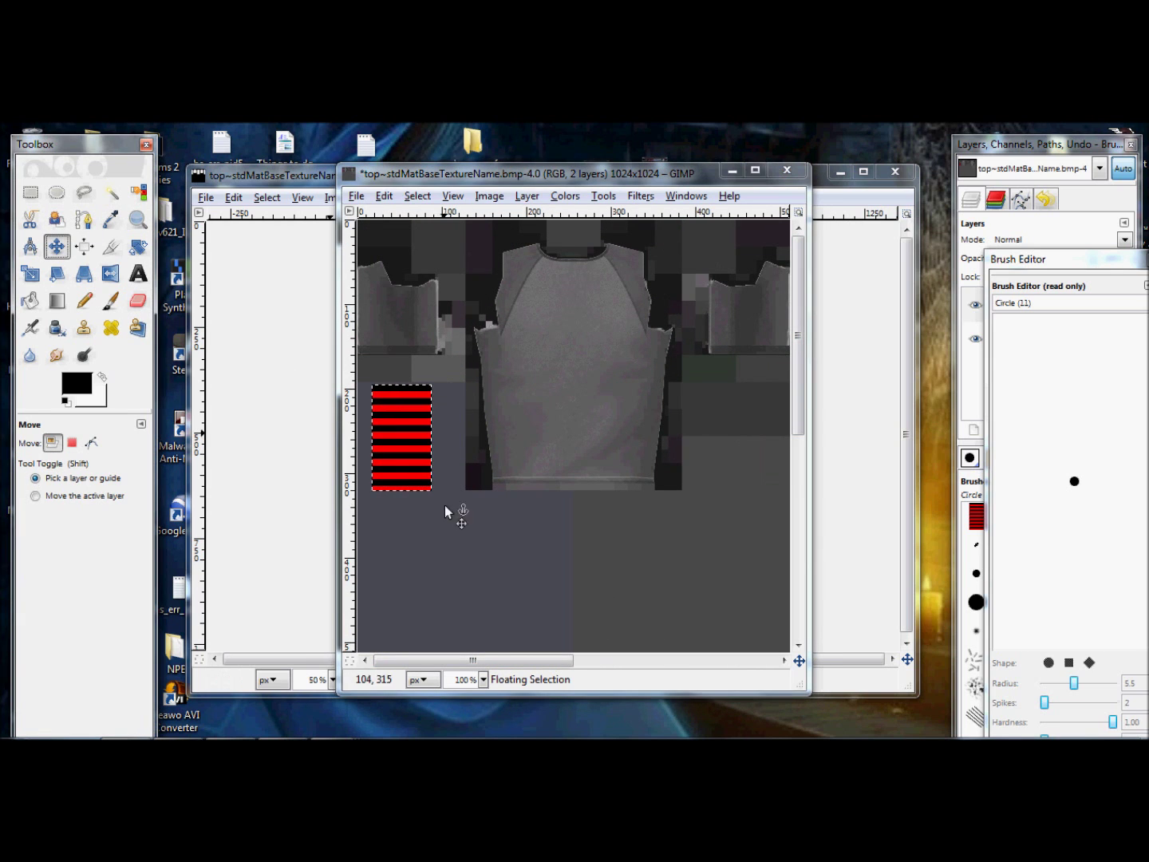
pyautogui.moveTo(385, 431); pyautogui.dragTo(370, 396)
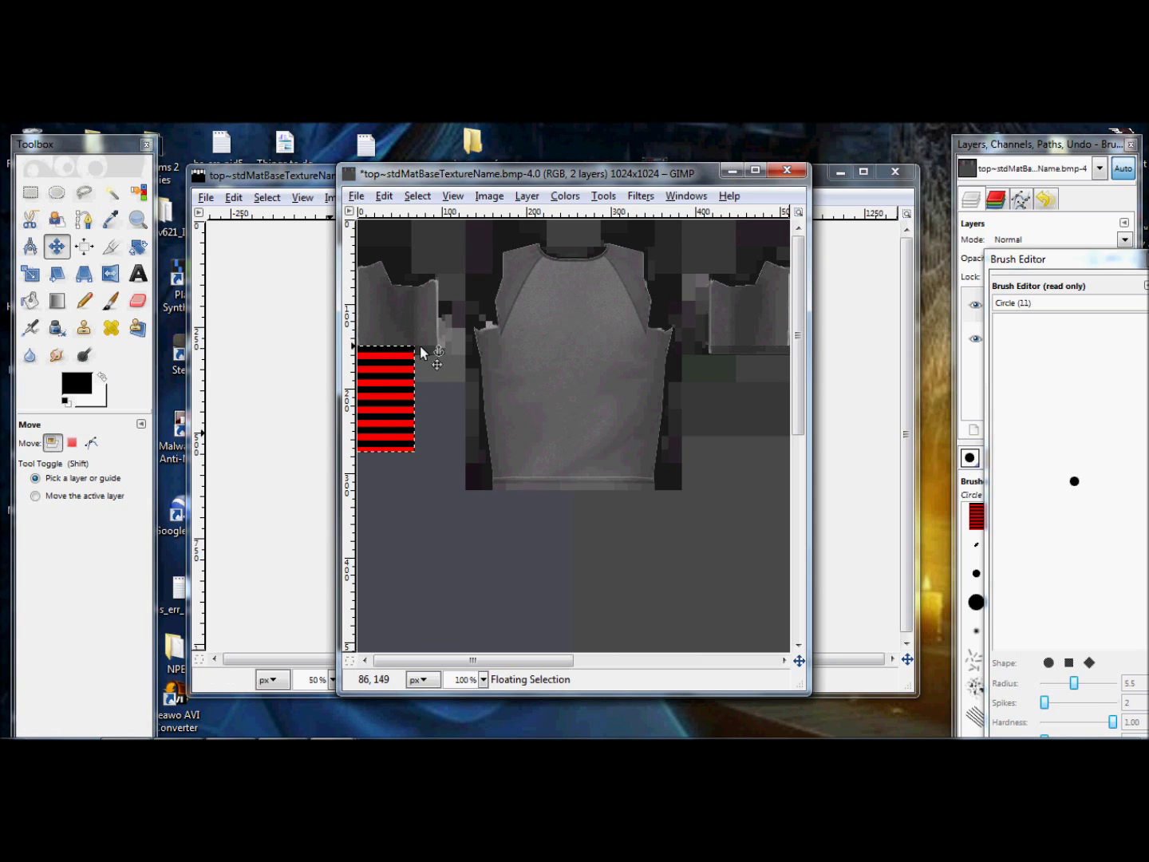
pyautogui.click(433, 467)
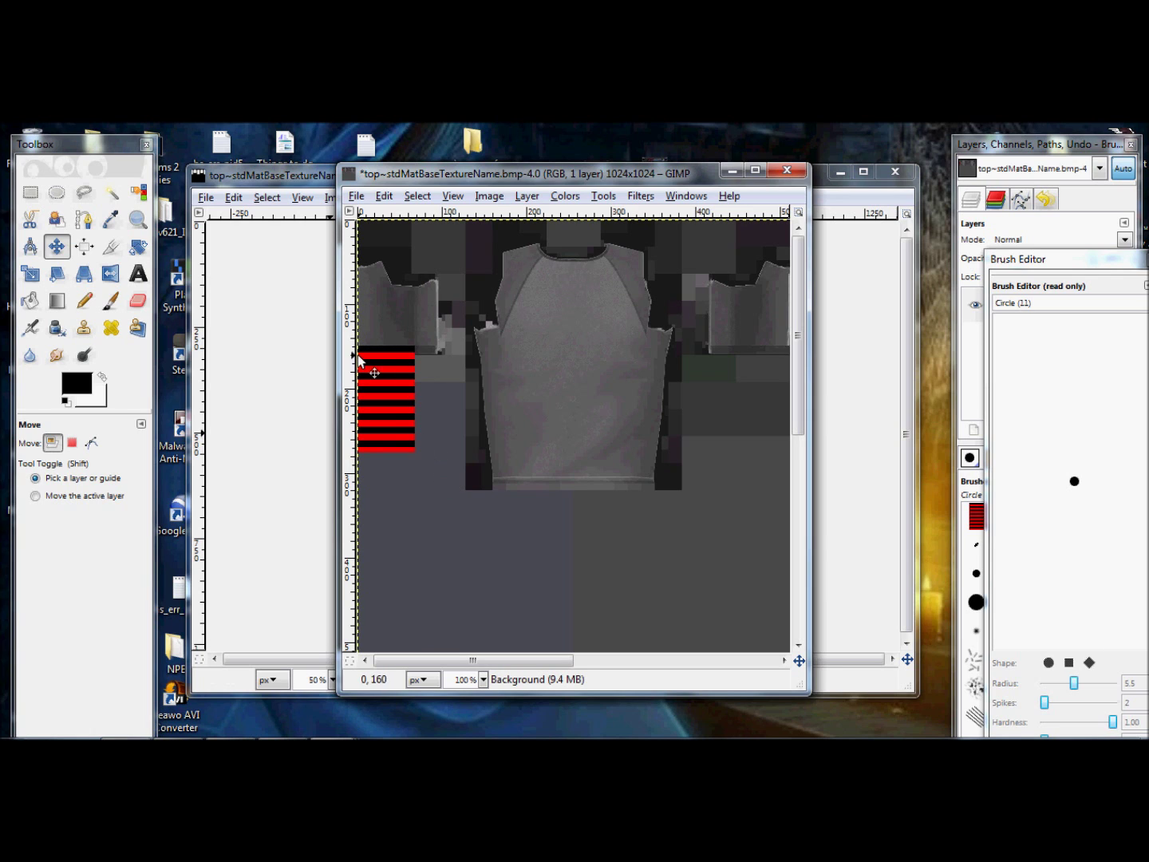
# Paste and anchor three more stripe copies below, aligned into one long left strip
pyautogui.hotkey('ctrl', 'v')
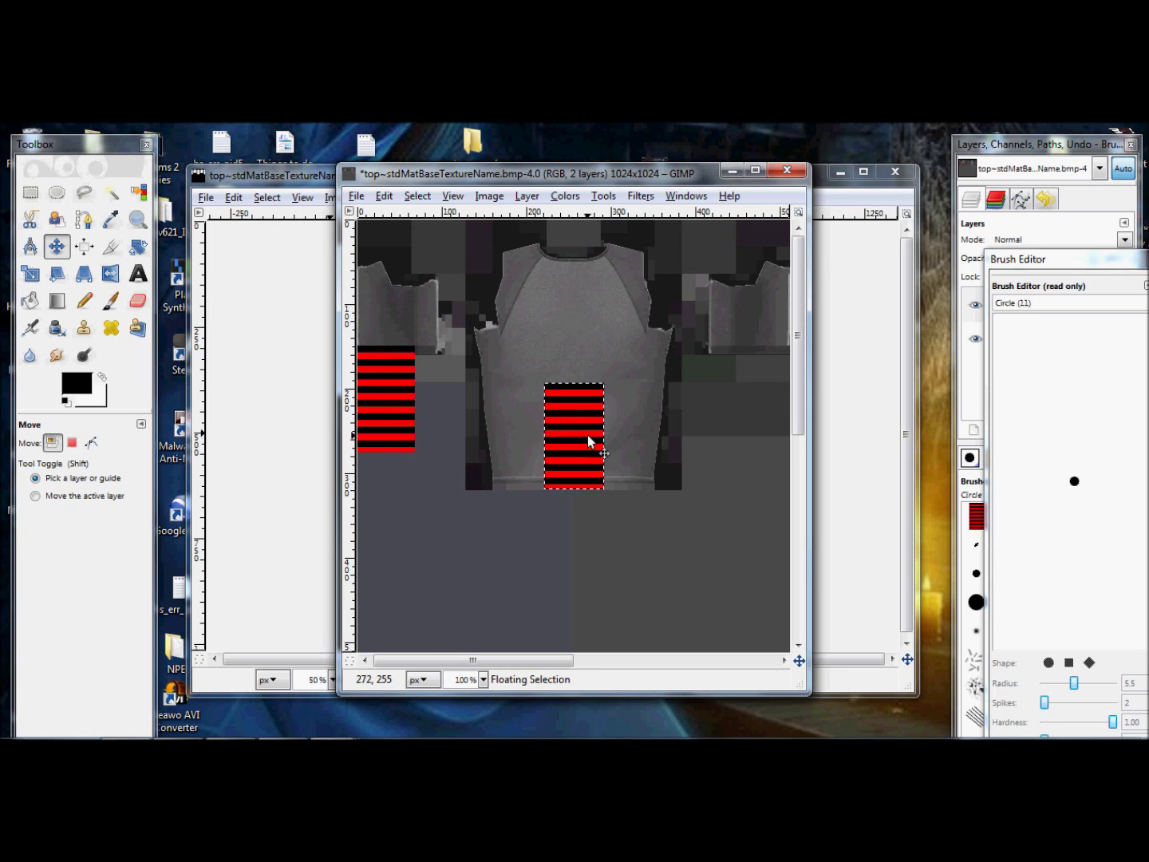
pyautogui.moveTo(587, 438); pyautogui.dragTo(423, 404)
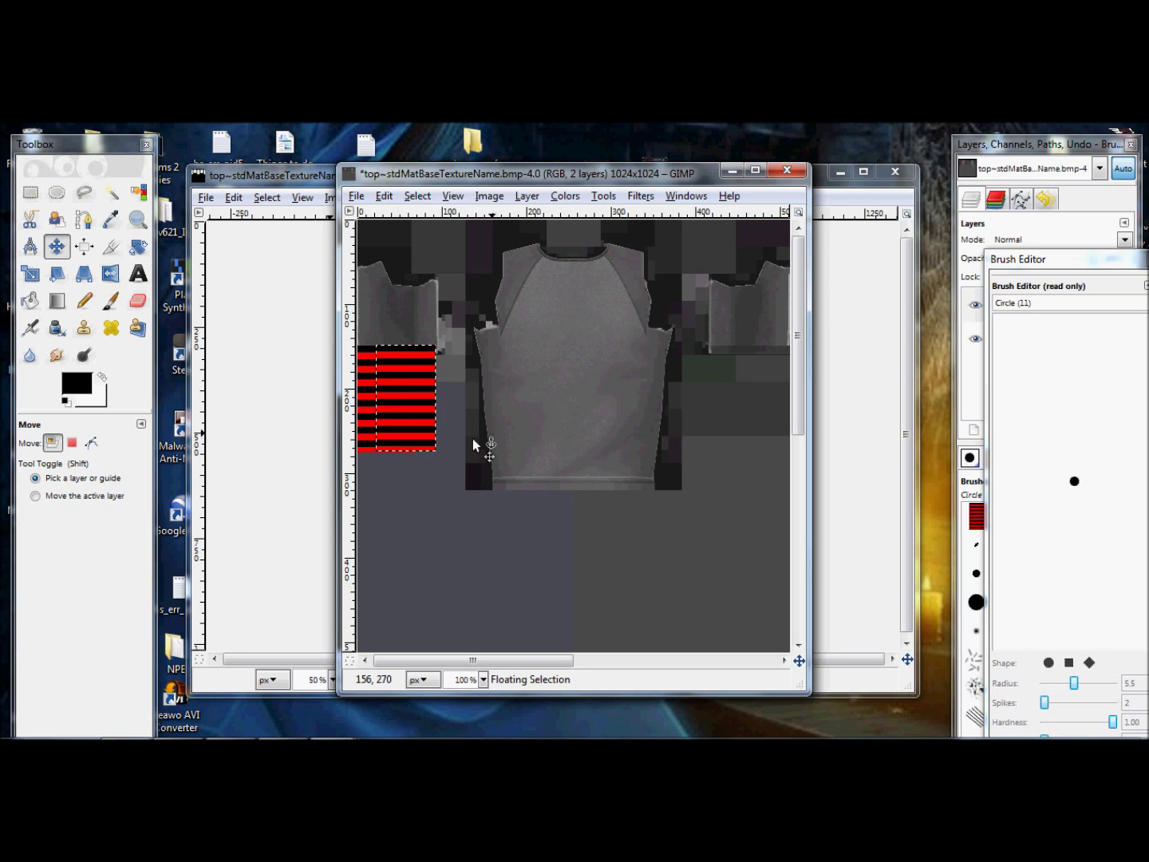
pyautogui.click(462, 482)
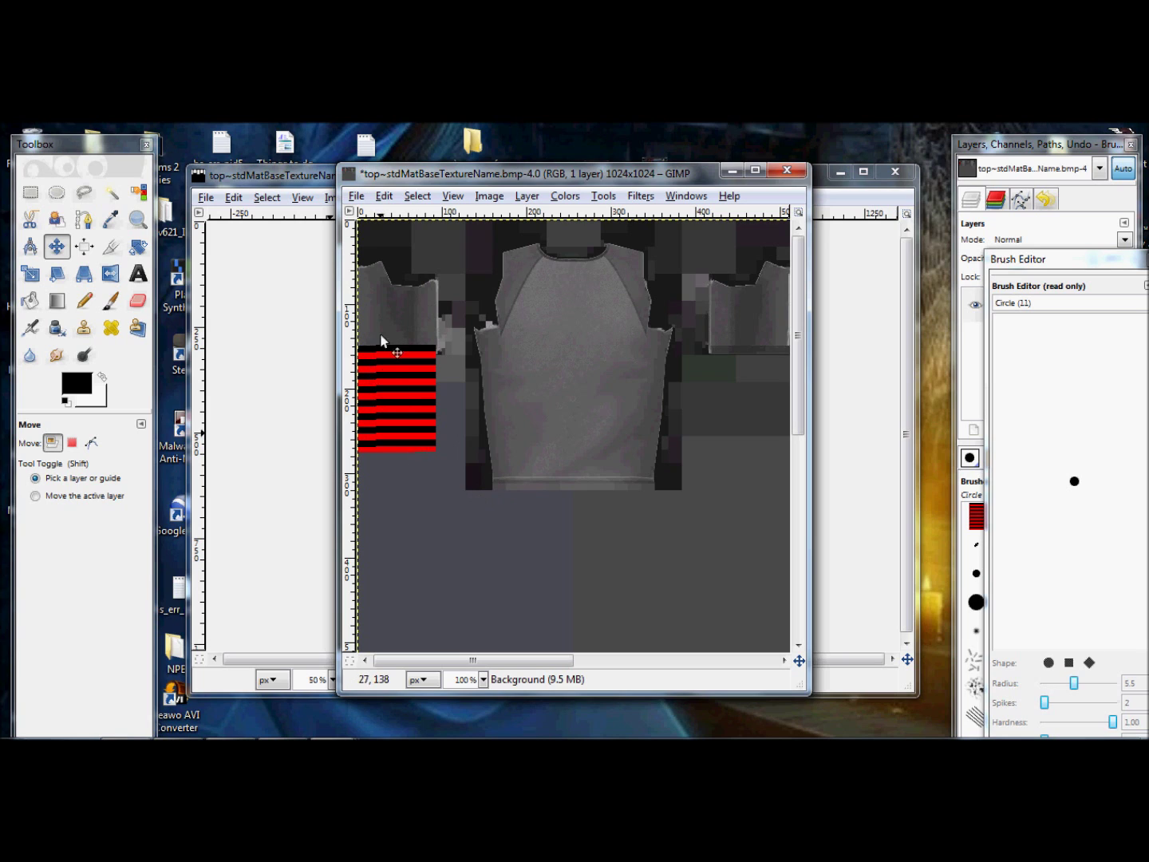
pyautogui.hotkey('ctrl', 'v')
pyautogui.moveTo(374, 353); pyautogui.dragTo(400, 392)
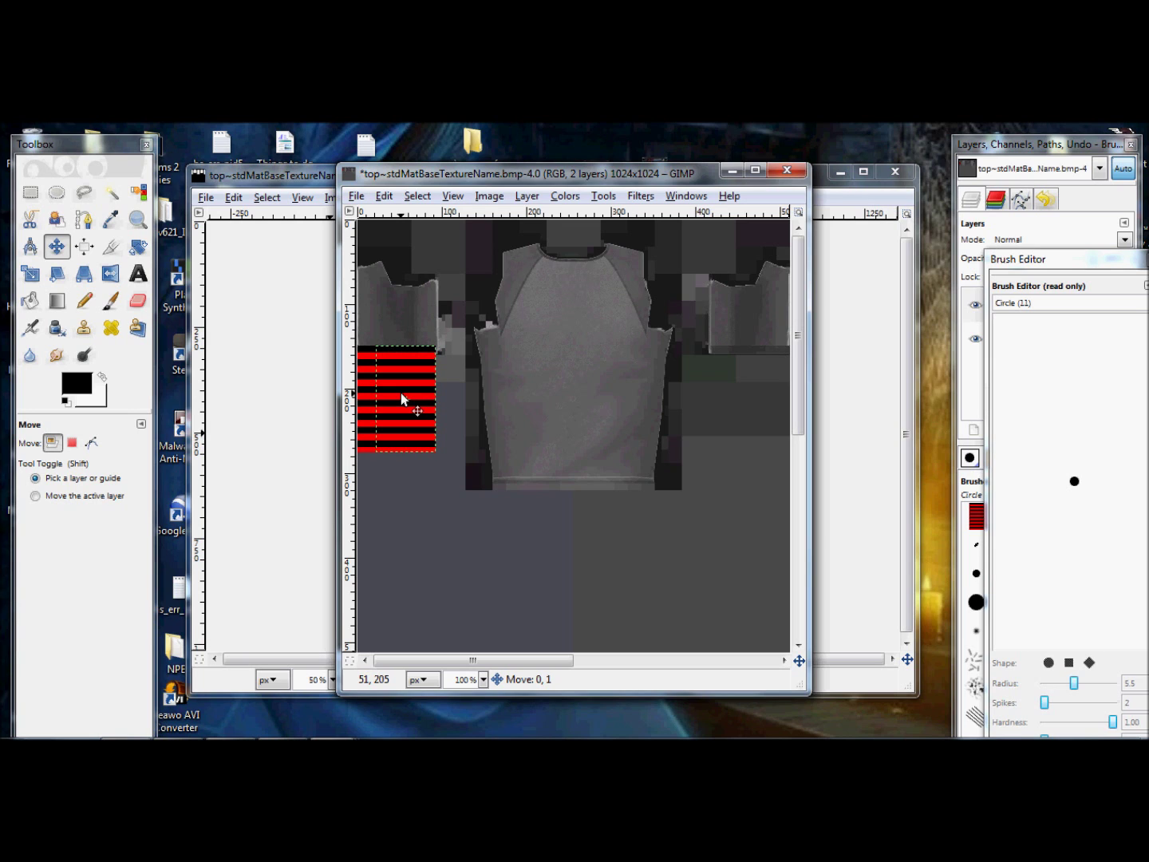
pyautogui.click(442, 492)
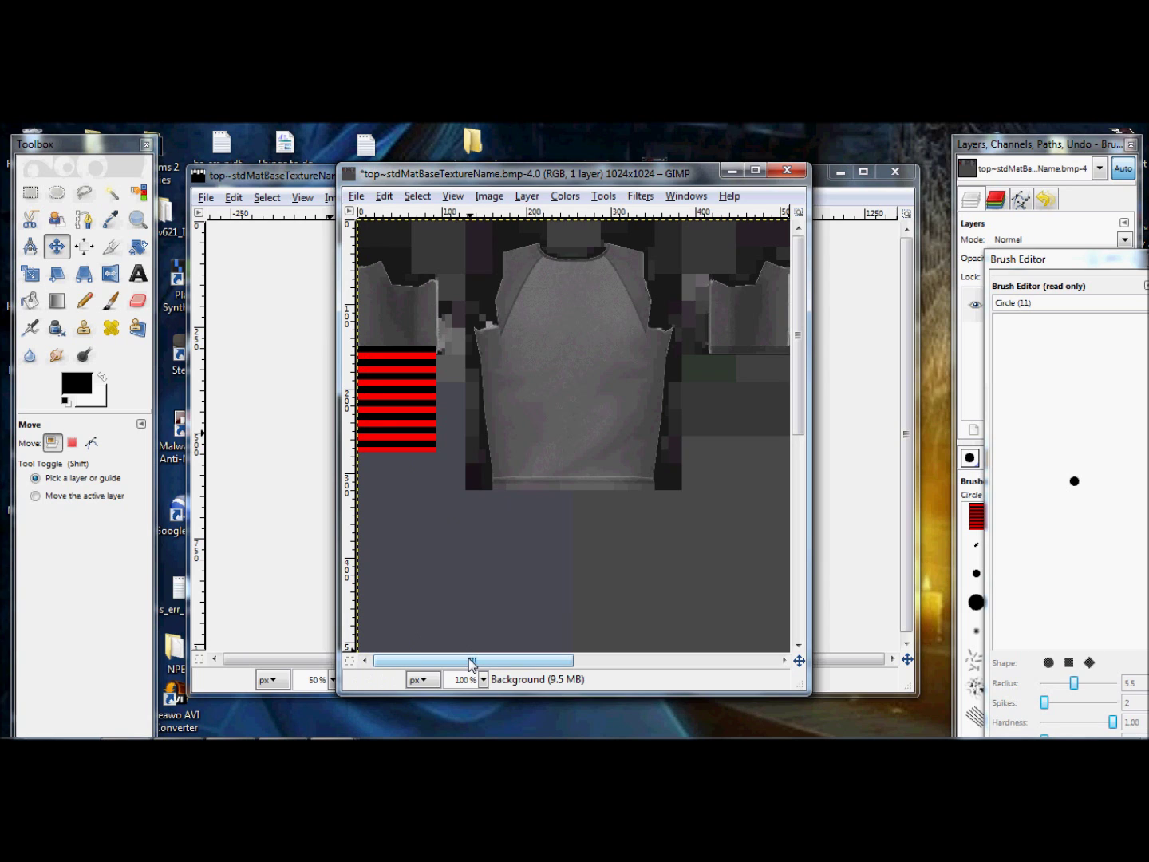
pyautogui.hotkey('ctrl', 'v')
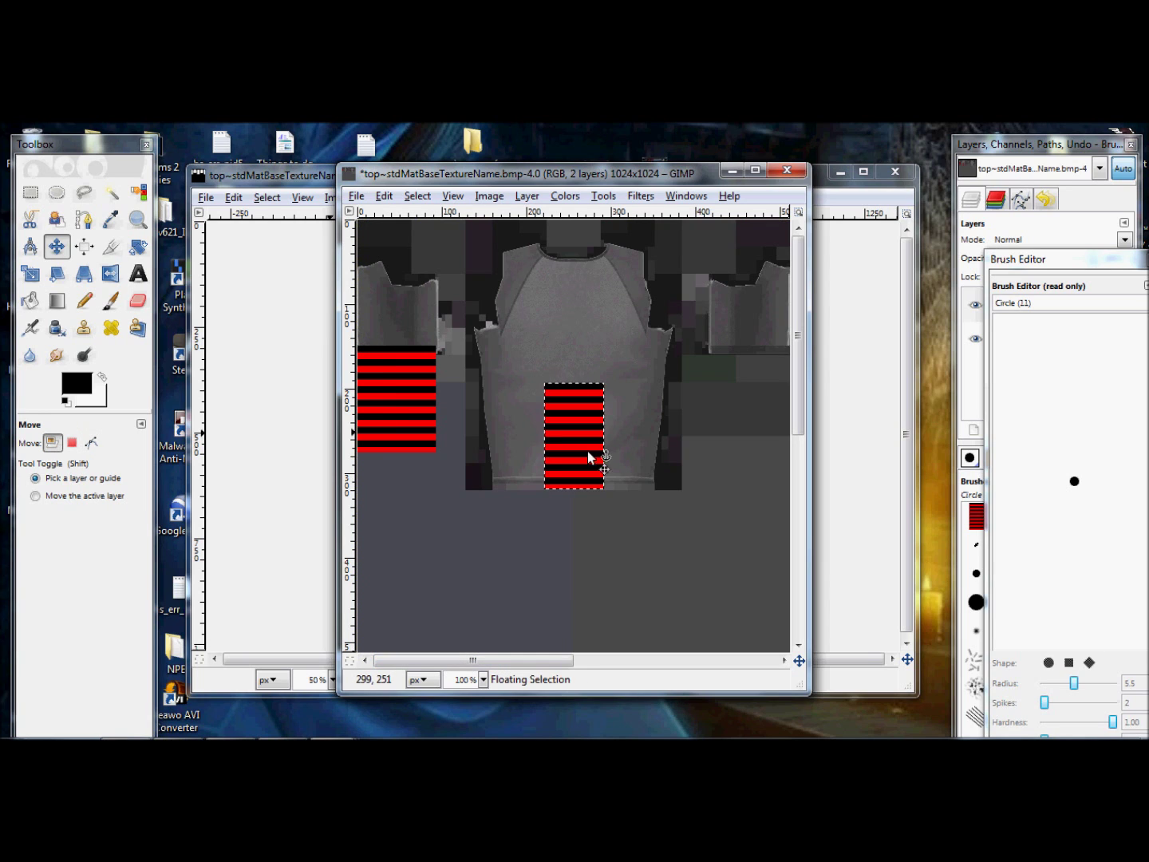
pyautogui.moveTo(594, 438); pyautogui.dragTo(391, 495)
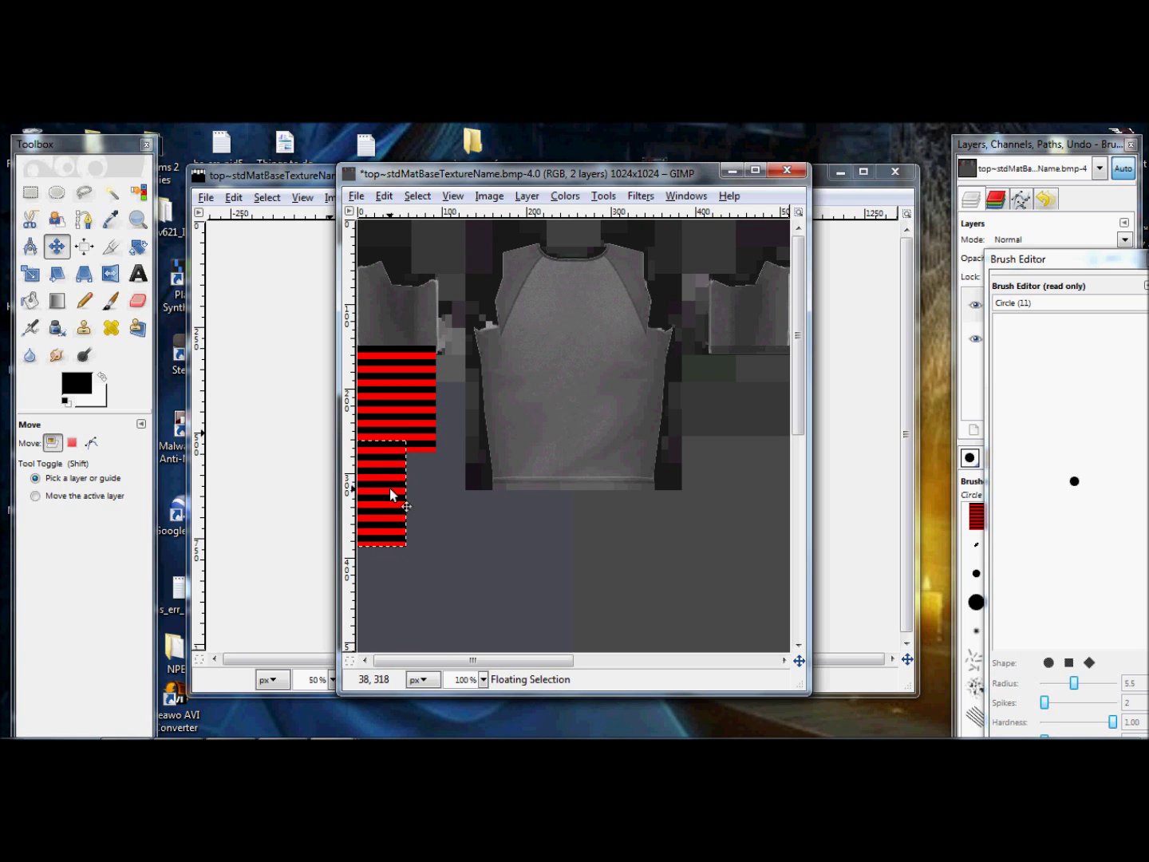
pyautogui.press('m')
pyautogui.moveTo(384, 492); pyautogui.dragTo(403, 491)
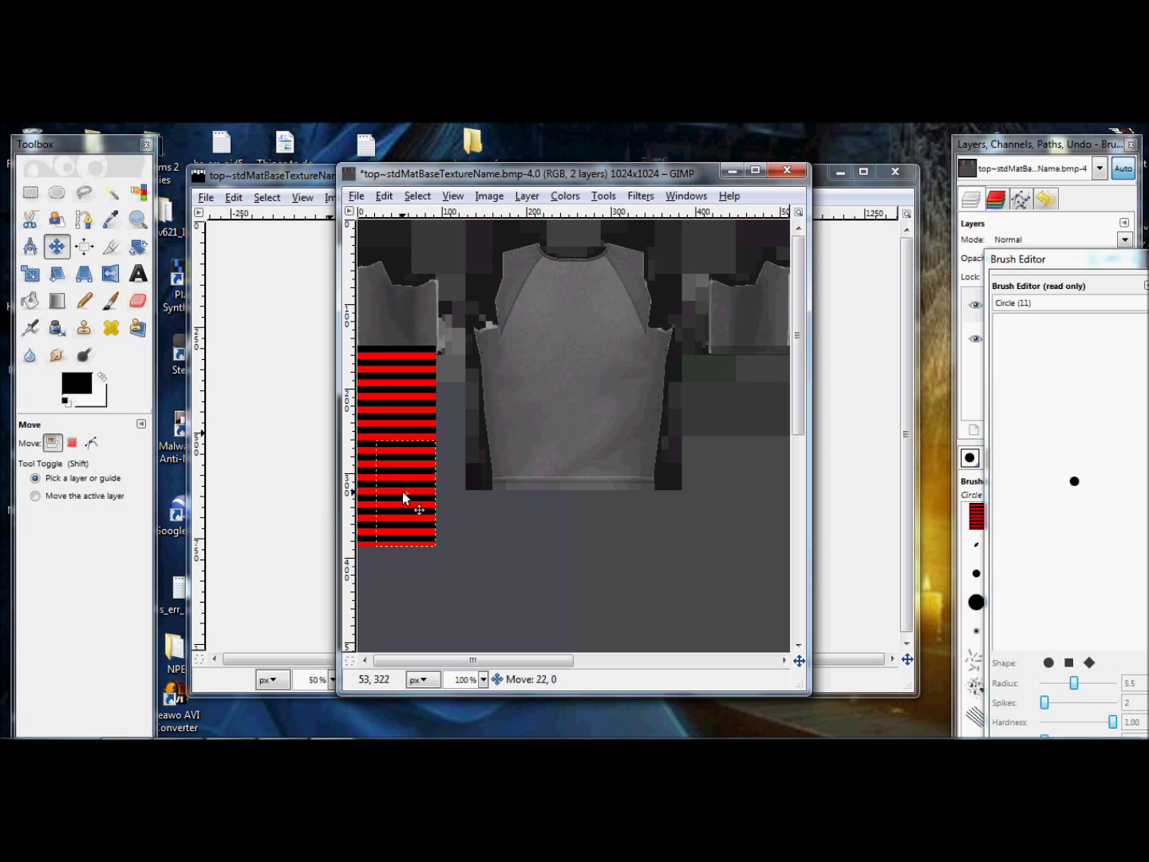
pyautogui.click(457, 540)
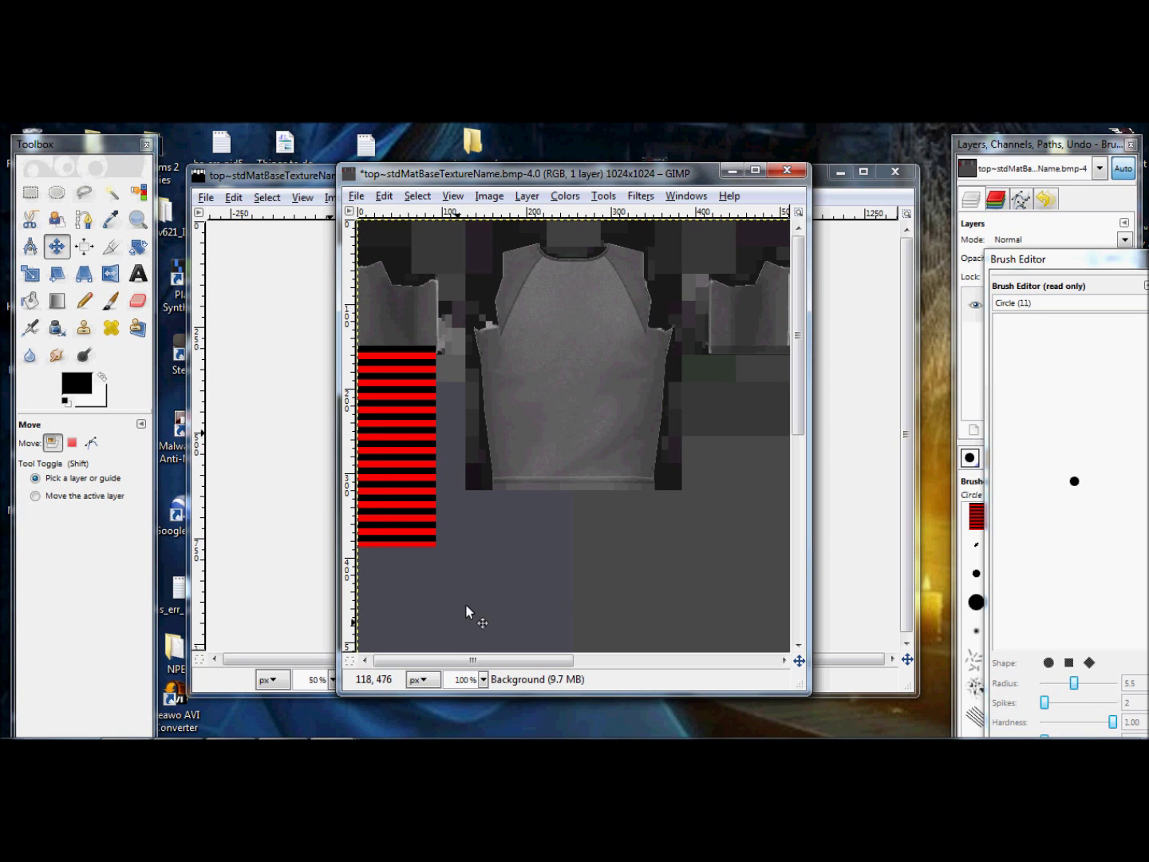
pyautogui.moveTo(474, 661); pyautogui.dragTo(581, 663)
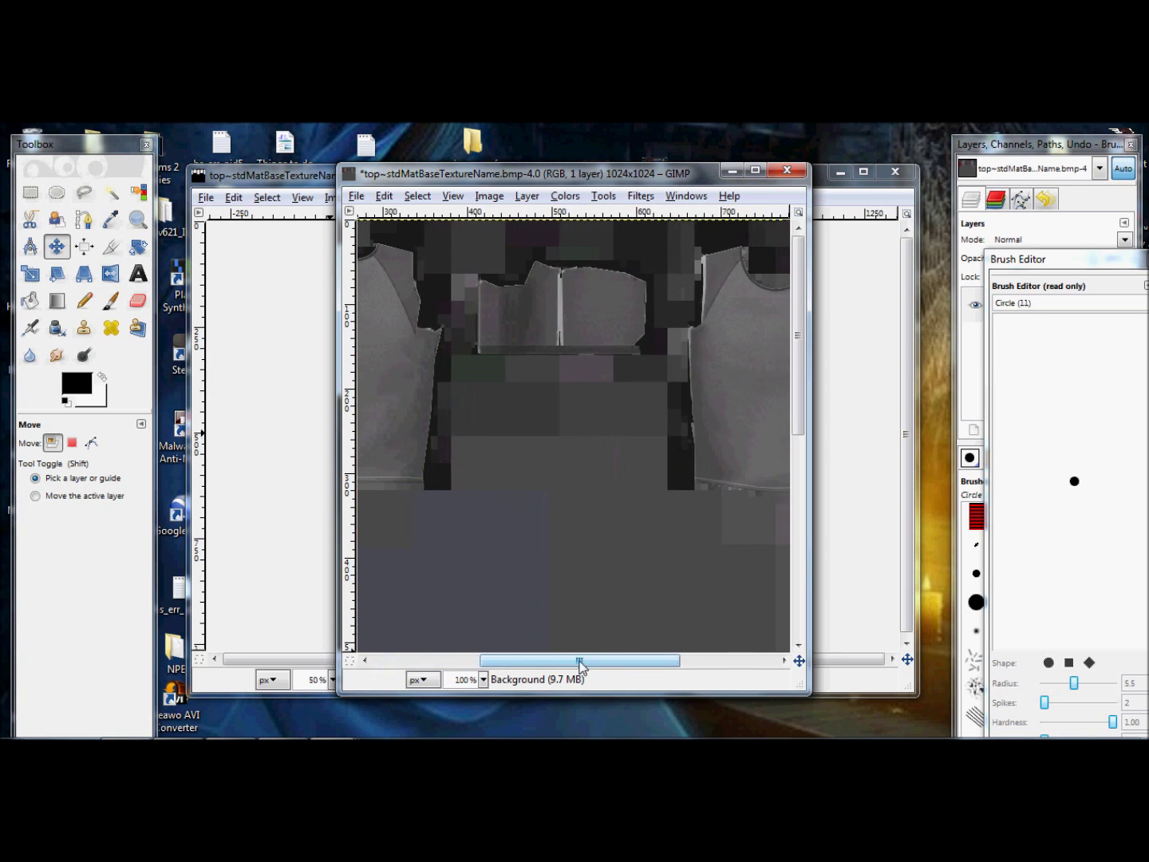
# Paste and anchor two stripe copies side by side in the middle of the texture
pyautogui.hotkey('ctrl', 'v')
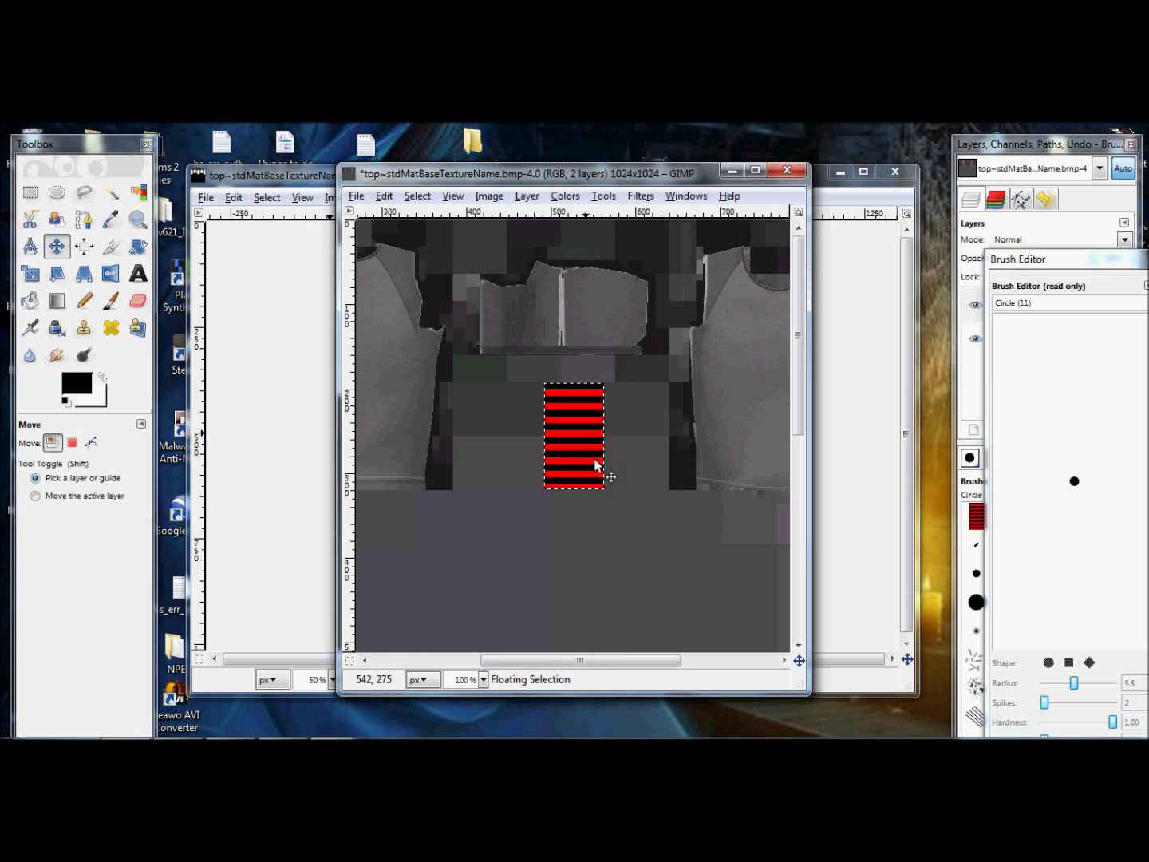
pyautogui.moveTo(568, 437); pyautogui.dragTo(586, 395)
pyautogui.click(631, 422)
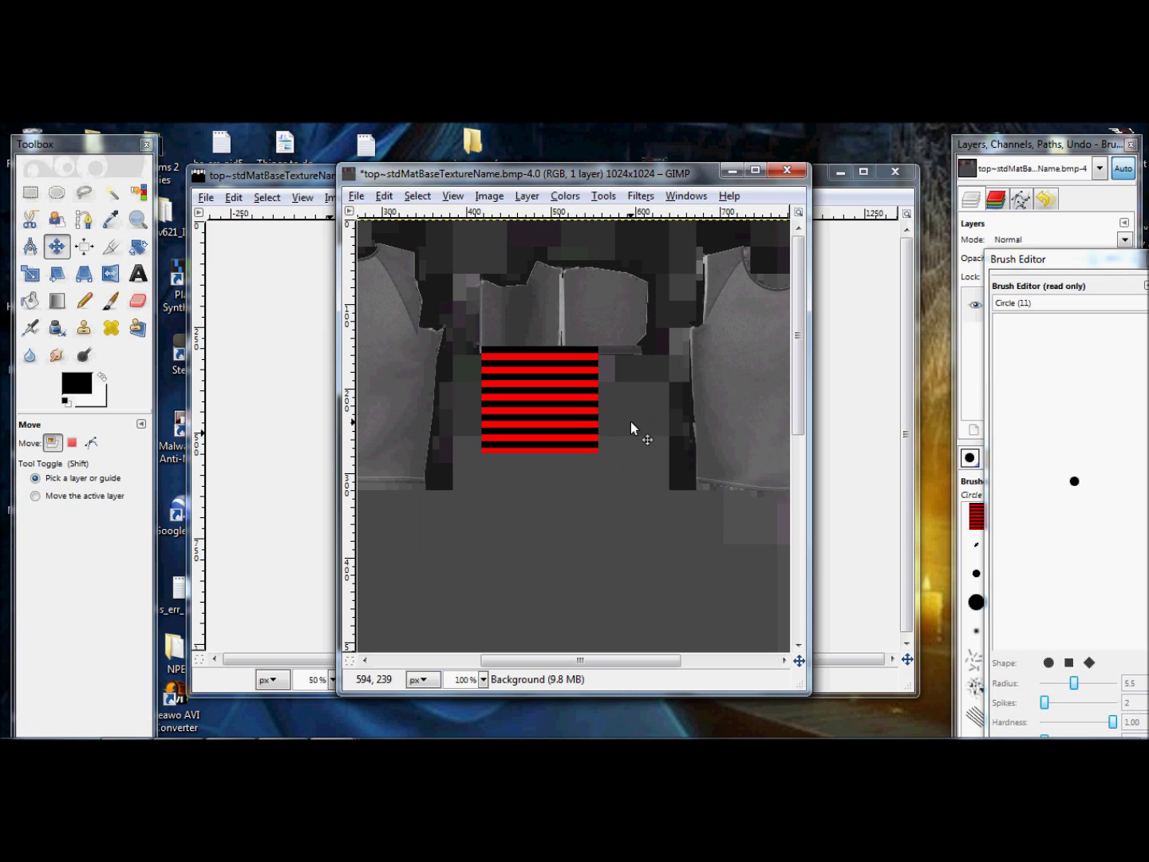
pyautogui.hotkey('ctrl', 'v')
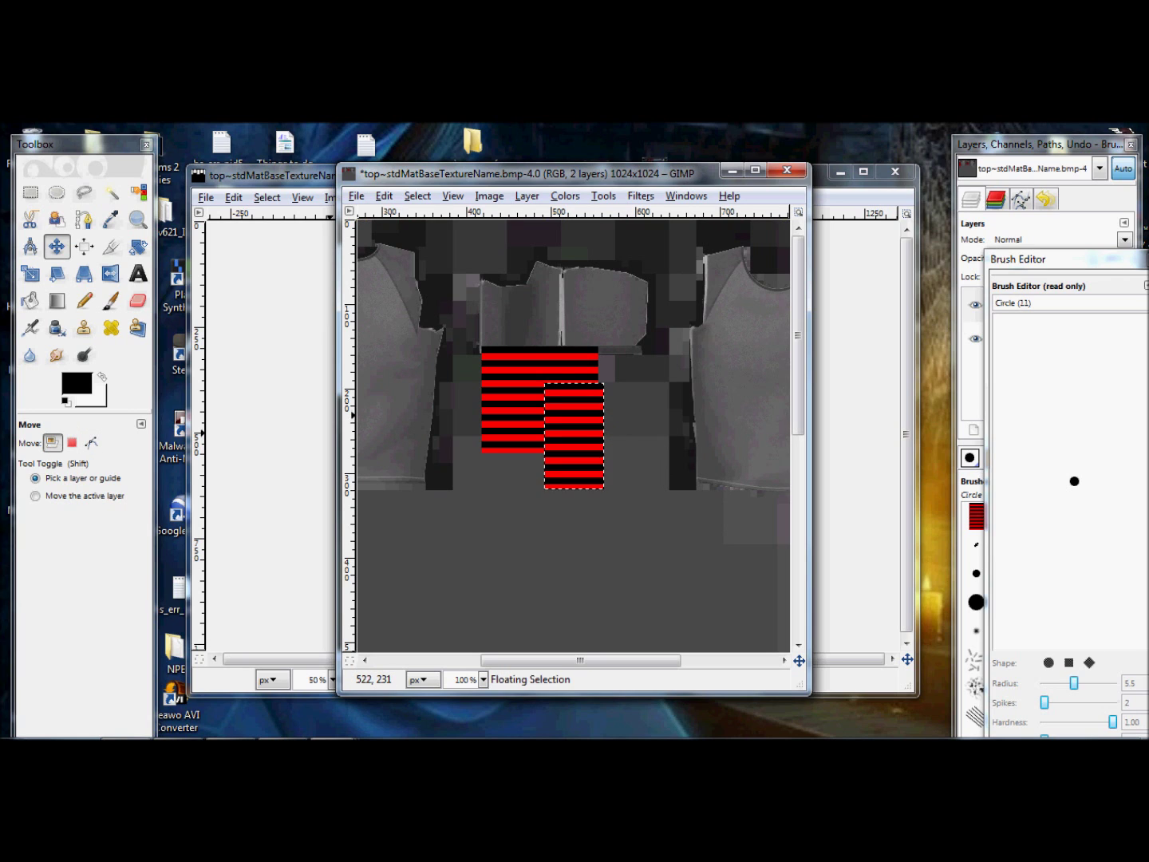
pyautogui.moveTo(556, 440); pyautogui.dragTo(592, 407)
pyautogui.click(592, 508)
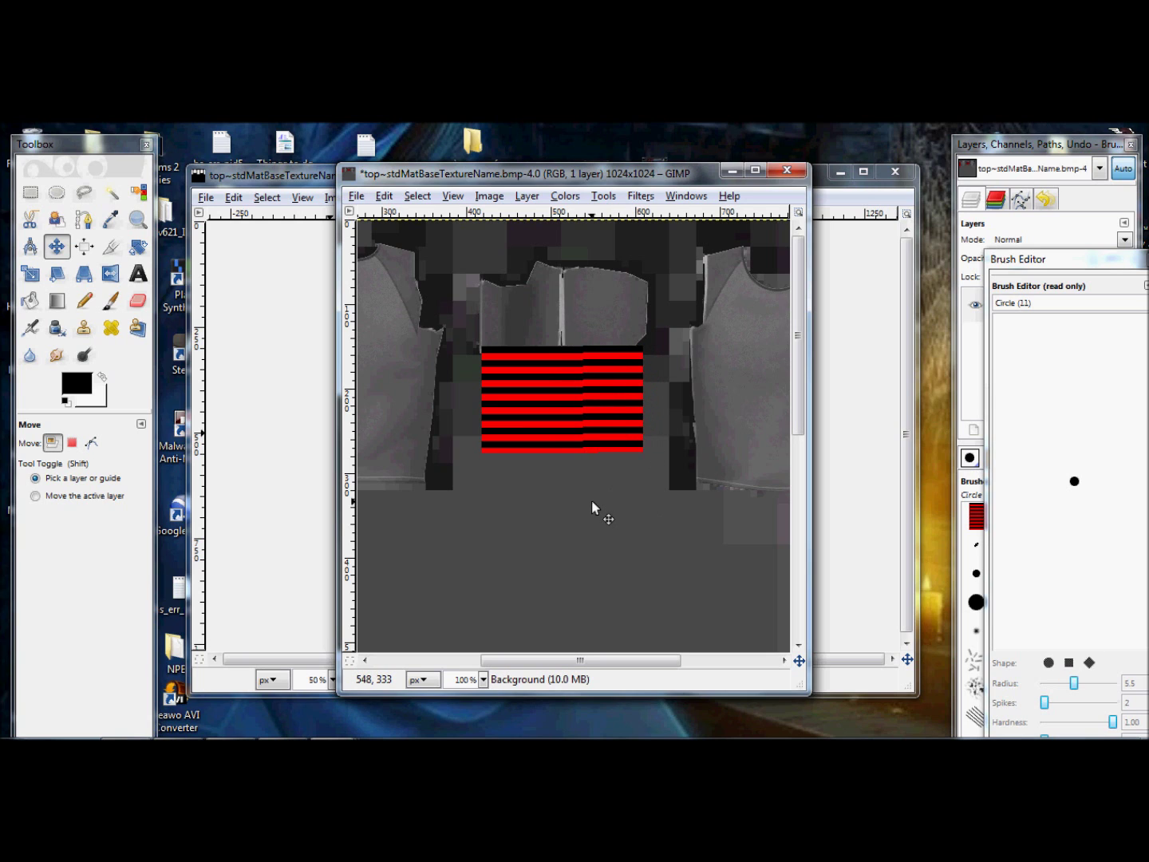
# Add a third anchored copy to widen the block and float another copy beneath it
pyautogui.hotkey('ctrl', 'v')
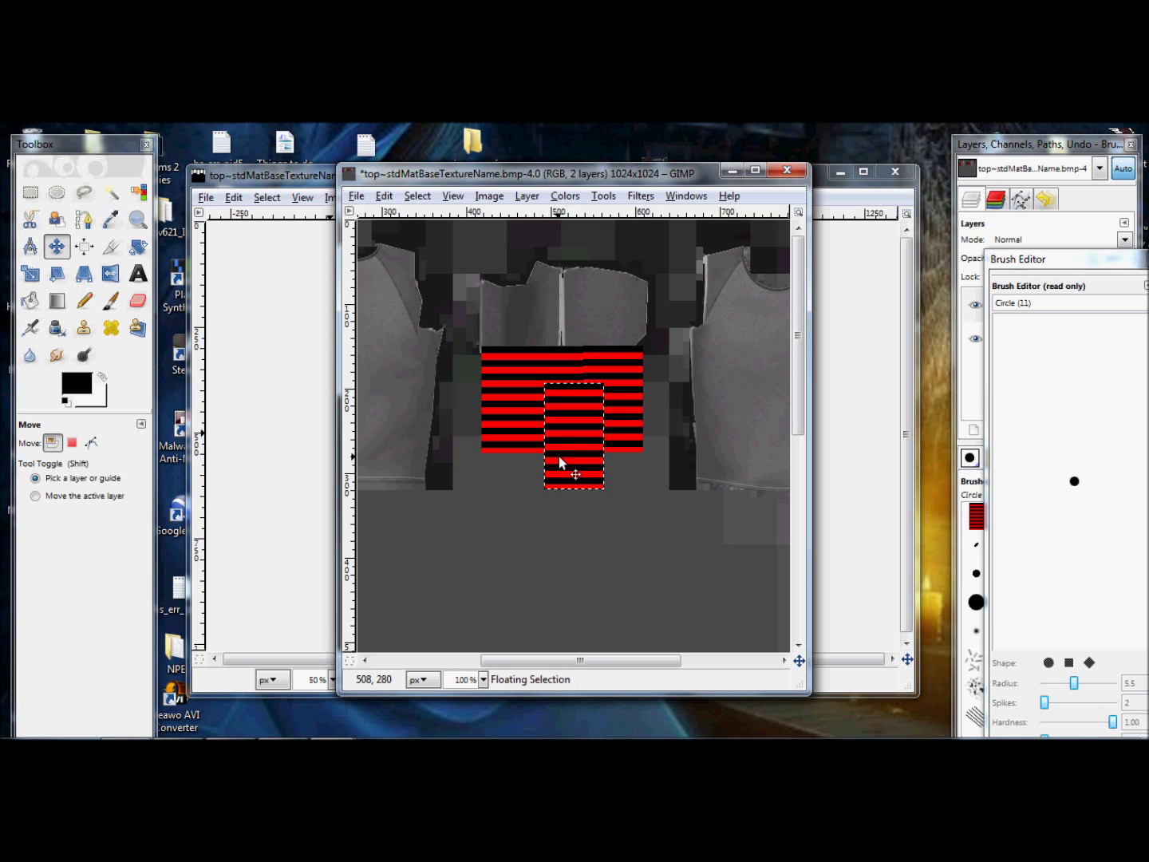
pyautogui.hotkey('ctrl', 'z')
pyautogui.hotkey('ctrl', 'v')
pyautogui.moveTo(604, 408); pyautogui.dragTo(606, 409)
pyautogui.click(570, 508)
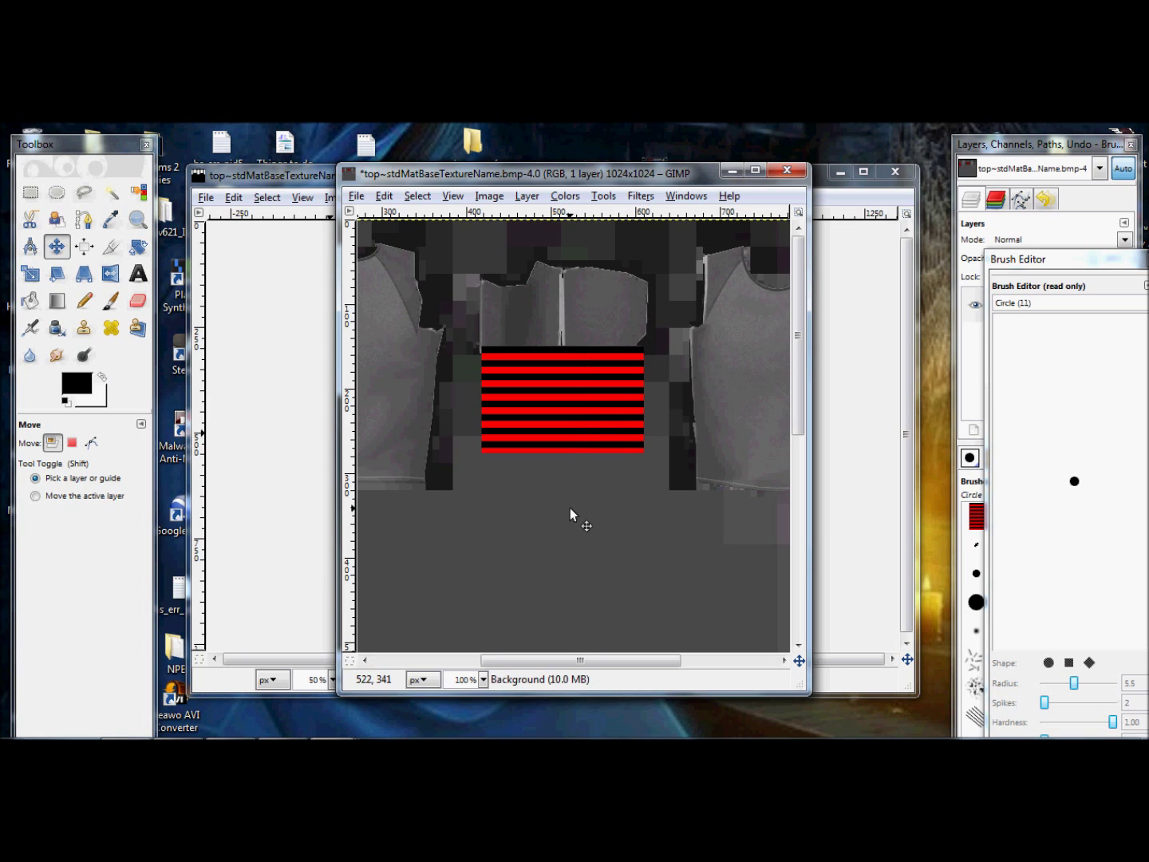
pyautogui.hotkey('ctrl', 'v')
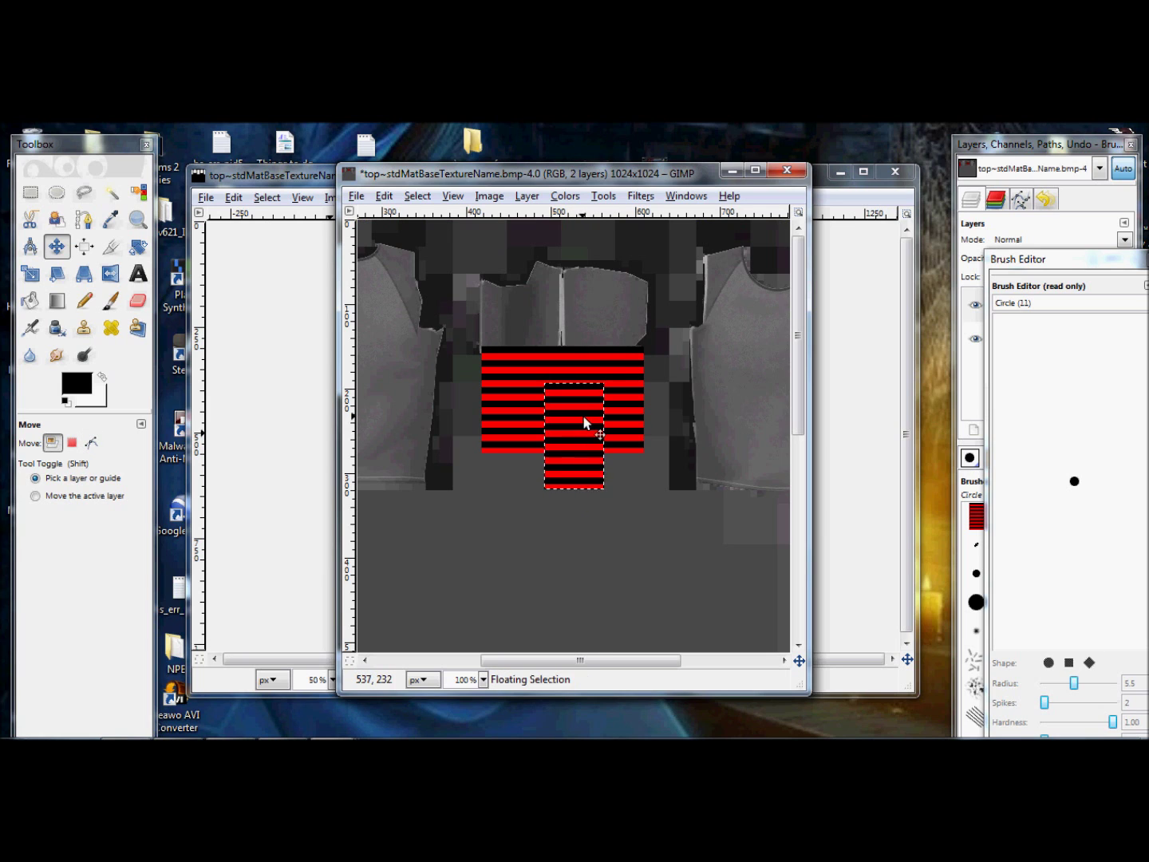
pyautogui.moveTo(580, 421); pyautogui.dragTo(574, 490)
pyautogui.press('ctrl')
# Anchor stripe copies below the middle block, nudging each a pixel or two into line
pyautogui.hotkey('ctrl', 'z')
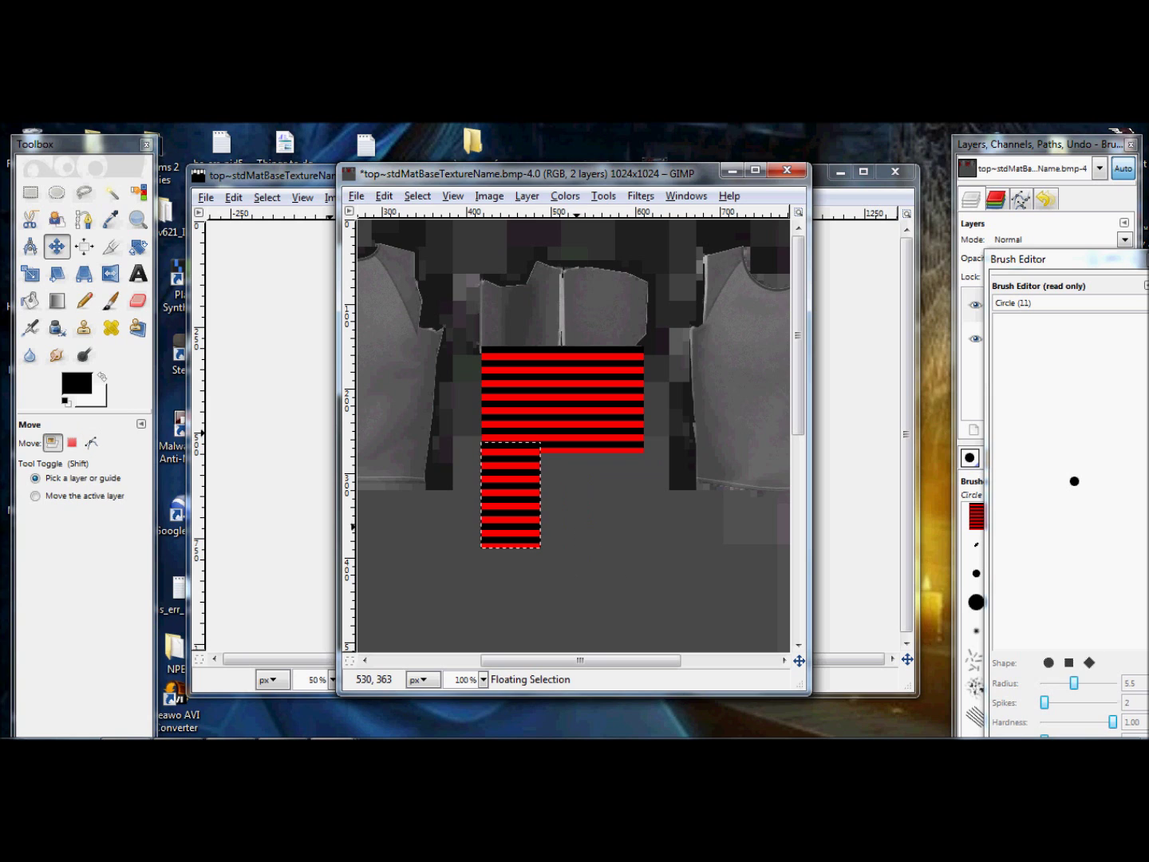
pyautogui.moveTo(499, 501); pyautogui.dragTo(499, 494)
pyautogui.click(575, 508)
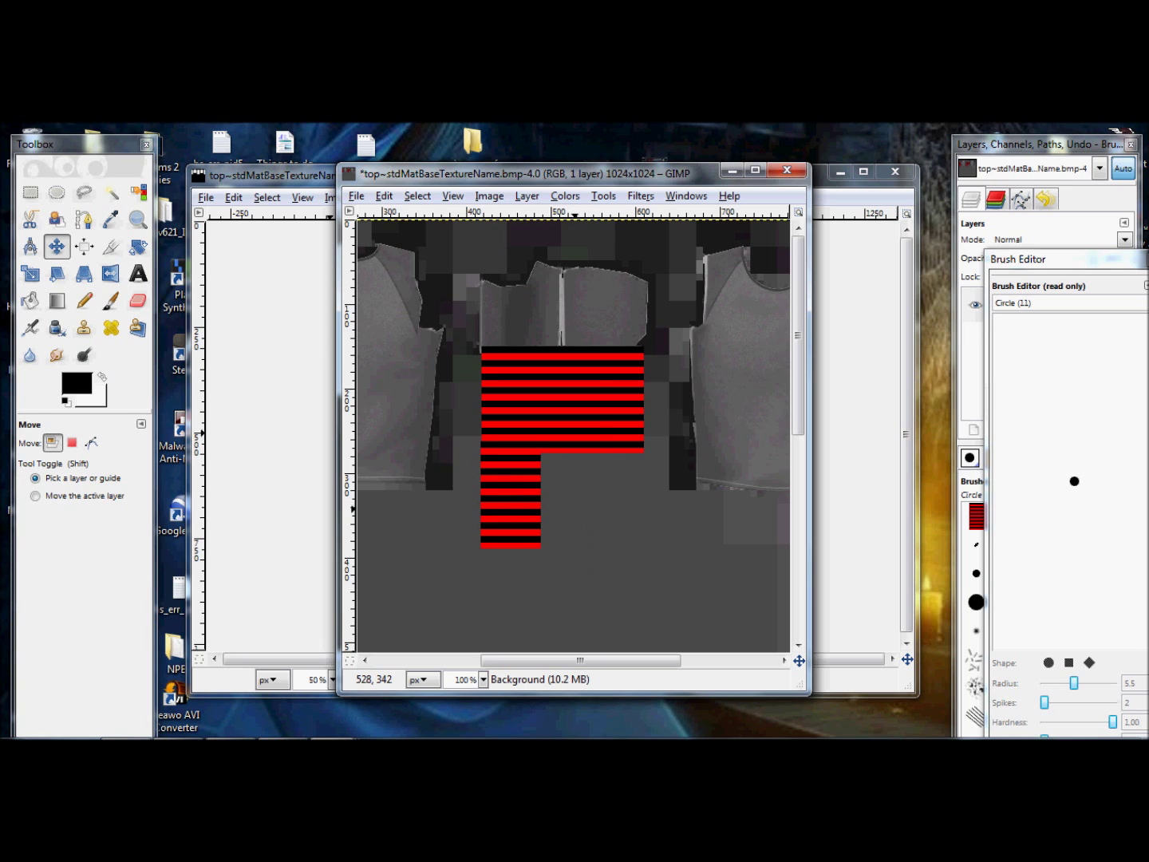
pyautogui.hotkey('ctrl', 'v')
pyautogui.moveTo(575, 429); pyautogui.dragTo(562, 501)
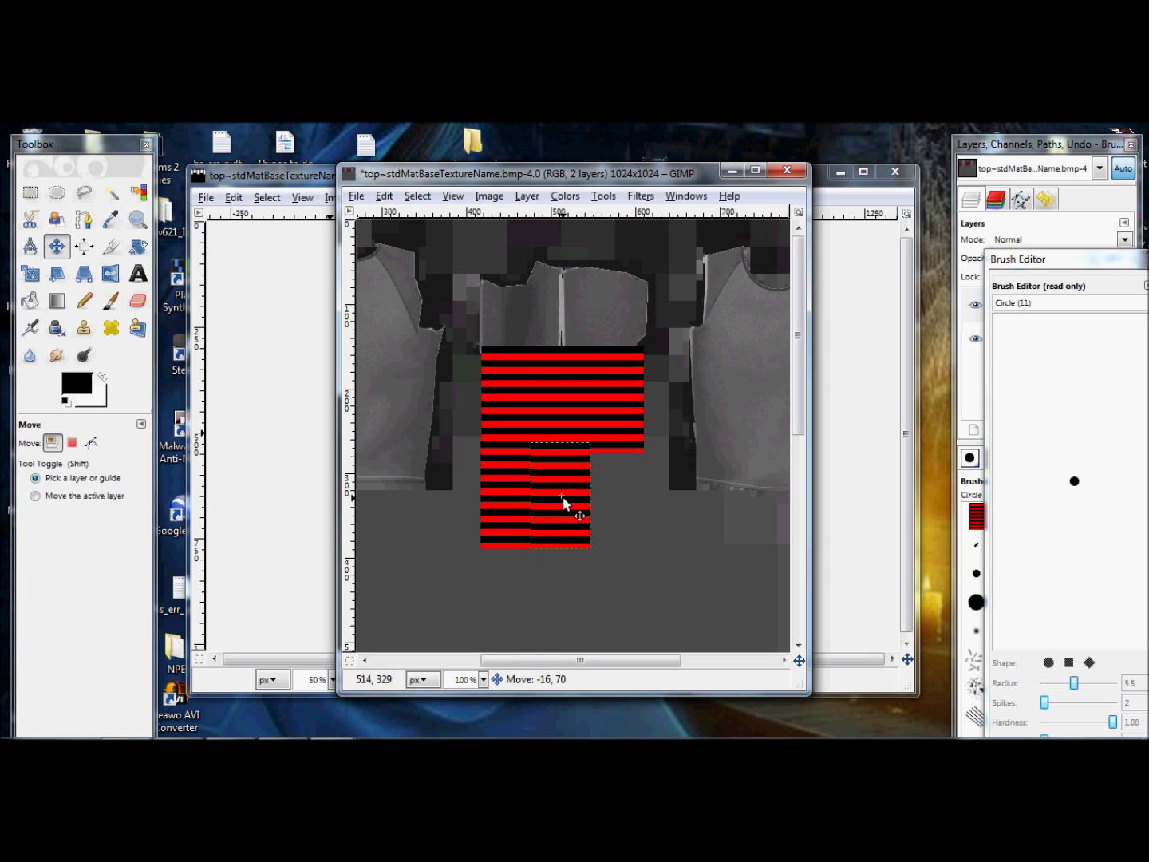
pyautogui.click(615, 534)
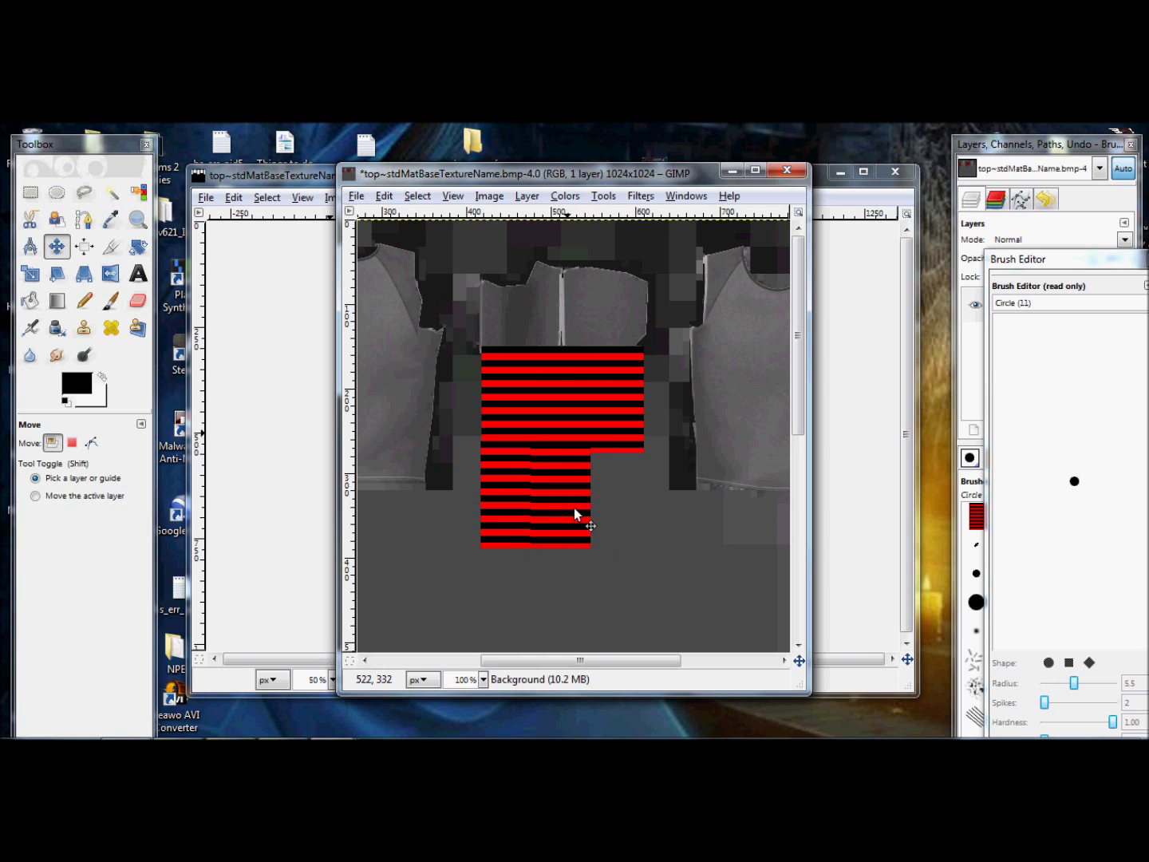
pyautogui.hotkey('ctrl', 'v')
pyautogui.moveTo(561, 493); pyautogui.dragTo(559, 489)
pyautogui.click(623, 539)
pyautogui.hotkey('ctrl', 'z')
pyautogui.moveTo(563, 491); pyautogui.dragTo(563, 490)
pyautogui.click(620, 557)
pyautogui.click(620, 559)
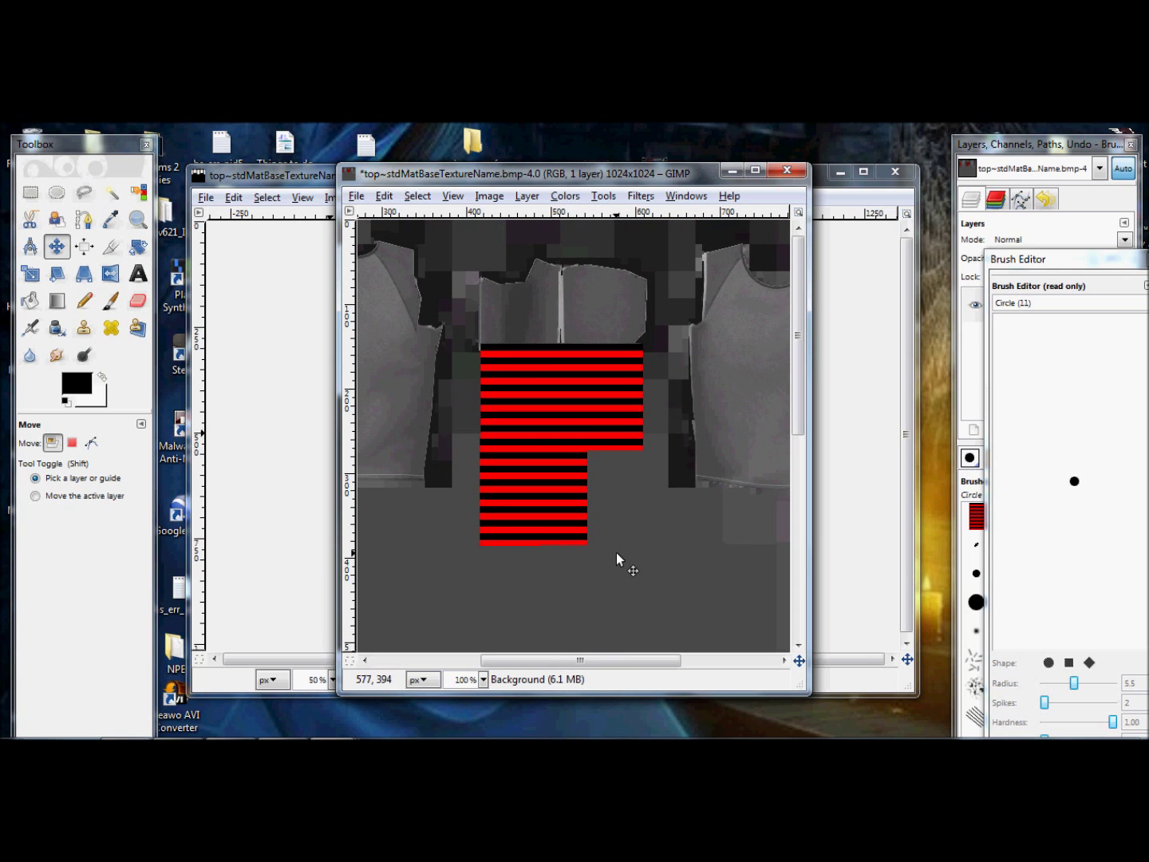
# Paste more copies over the lower area, sliding one 18 px right to fill the gaps
pyautogui.hotkey('ctrl', 'z')
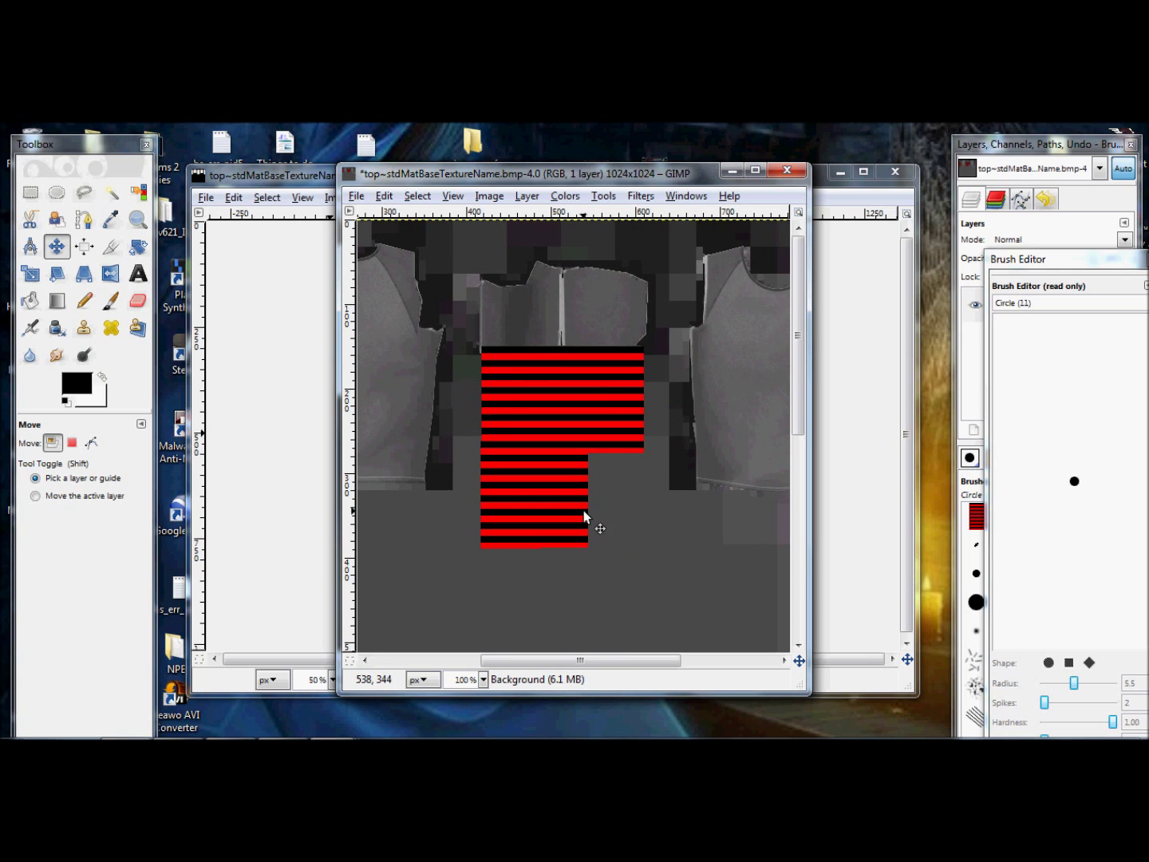
pyautogui.hotkey('ctrl', 'v')
pyautogui.moveTo(582, 515); pyautogui.dragTo(579, 515)
pyautogui.click(641, 550)
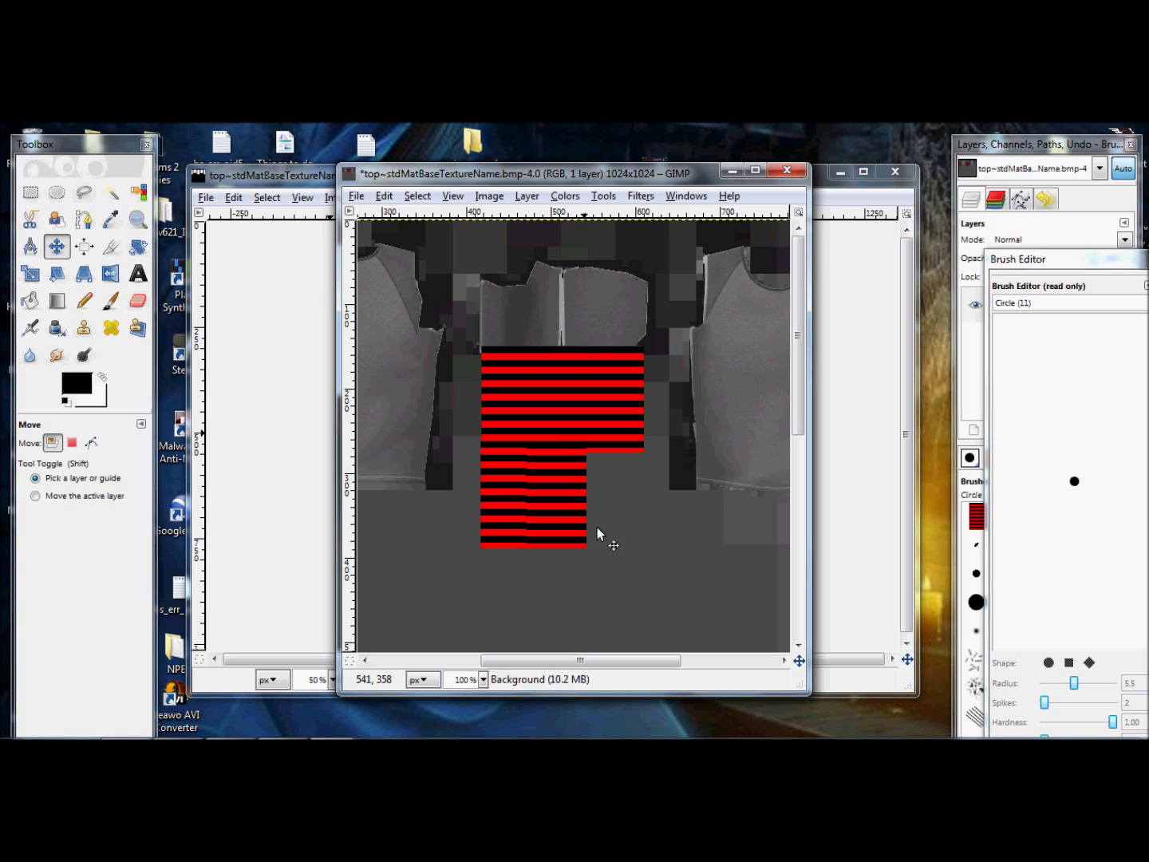
pyautogui.hotkey('ctrl', 'v')
pyautogui.moveTo(541, 506); pyautogui.dragTo(611, 509)
pyautogui.click(600, 595)
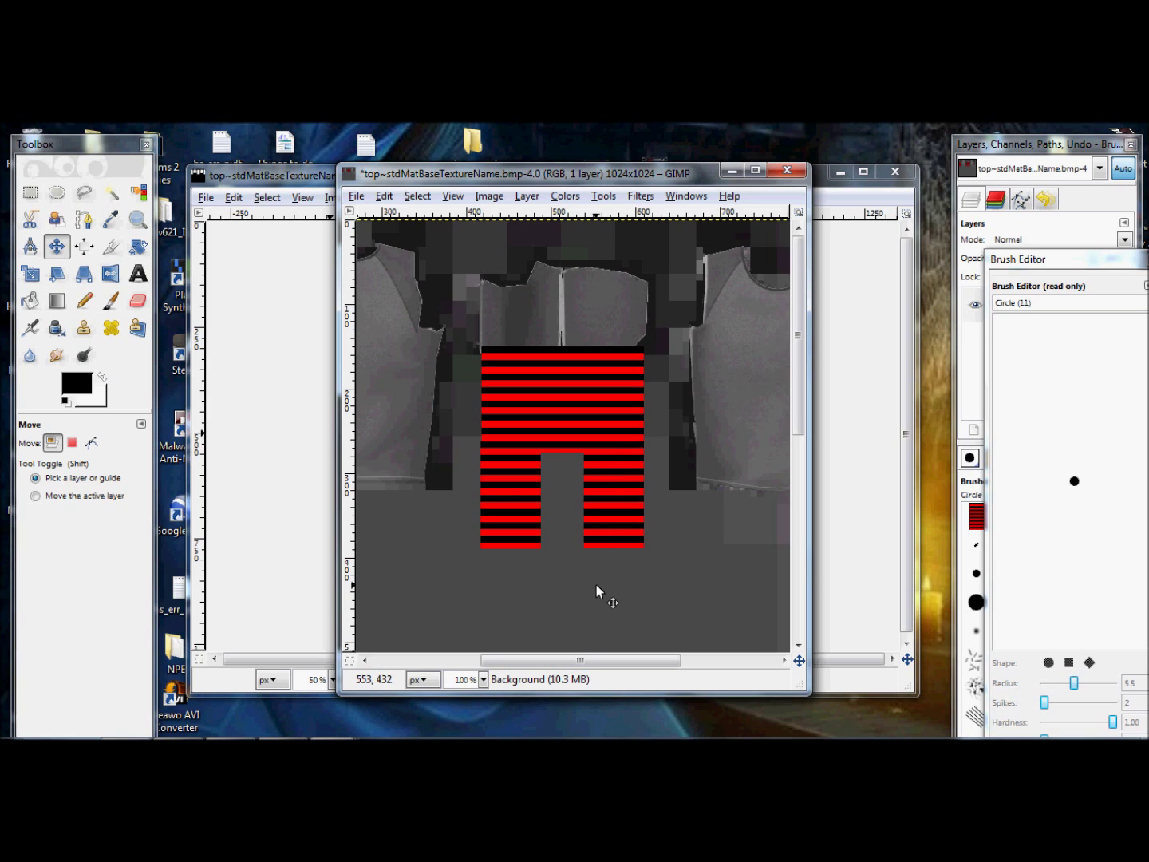
pyautogui.hotkey('ctrl', 'v')
pyautogui.moveTo(554, 464); pyautogui.dragTo(545, 514)
pyautogui.click(545, 588)
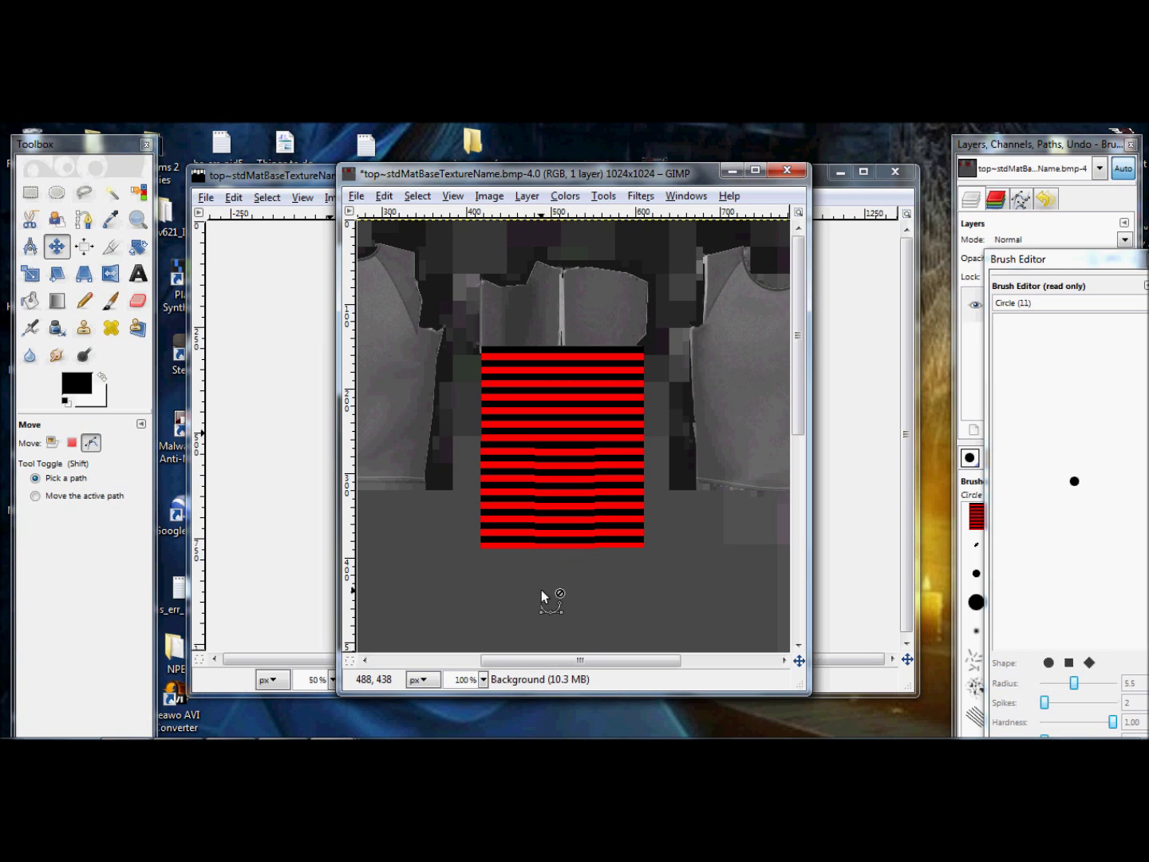
# Fine-tune the last stripe piece one pixel at a time and anchor it to complete the rectangle
pyautogui.hotkey('ctrl', 'z')
pyautogui.moveTo(563, 530); pyautogui.dragTo(565, 528)
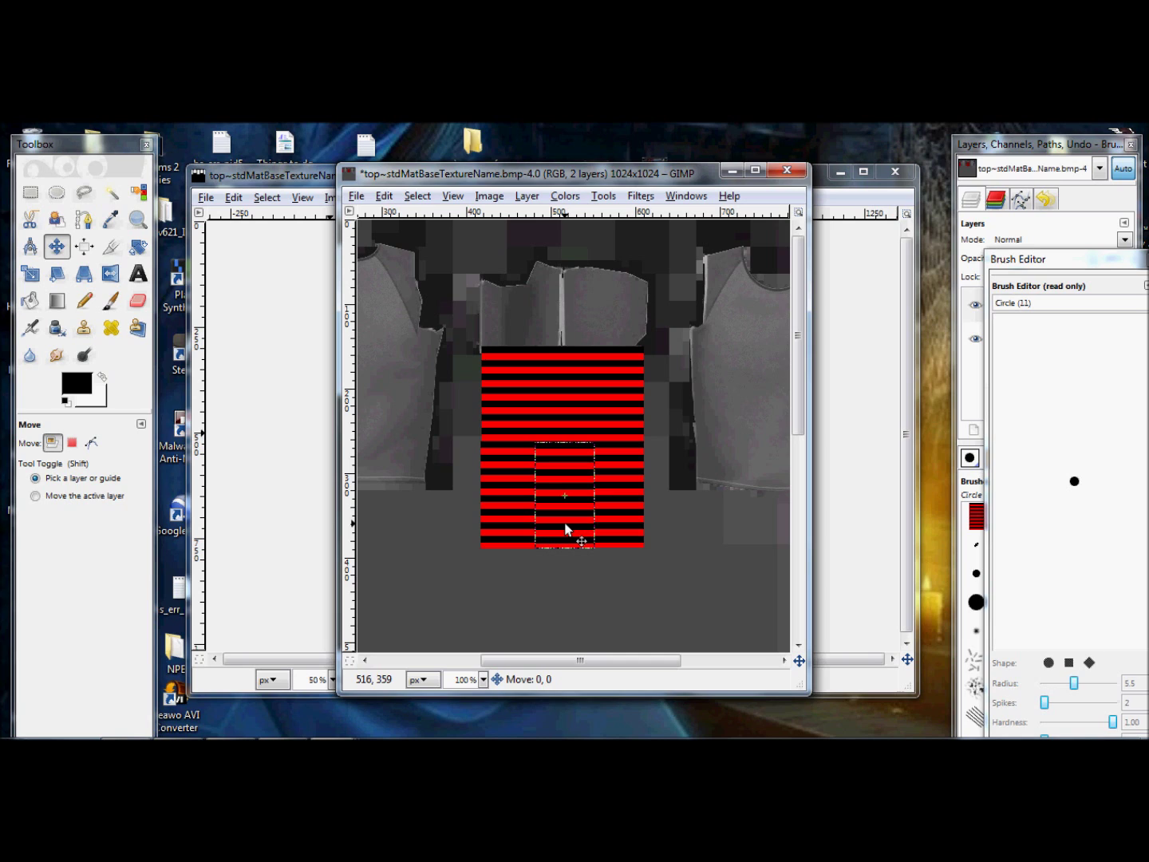
pyautogui.moveTo(564, 529); pyautogui.dragTo(566, 529)
pyautogui.click(584, 563)
pyautogui.hotkey('ctrl', 'z')
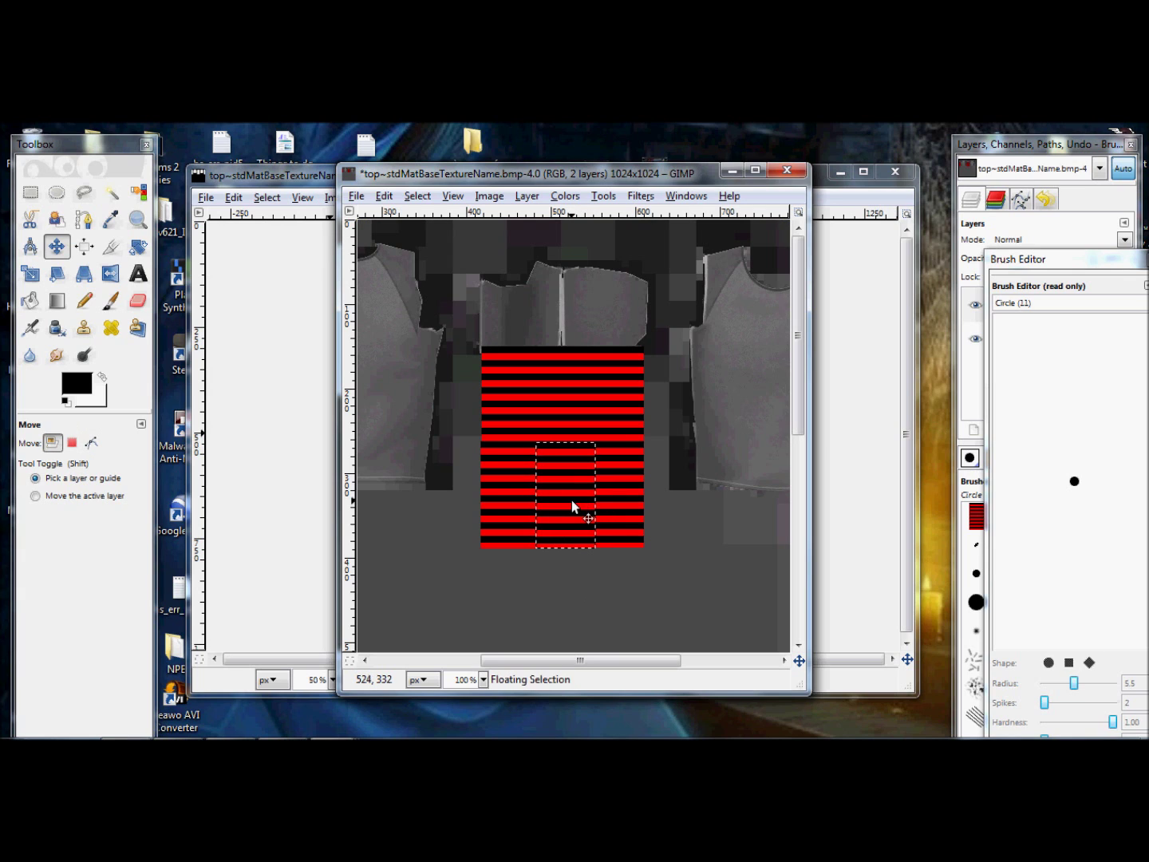
pyautogui.moveTo(580, 507); pyautogui.dragTo(575, 506)
pyautogui.click(602, 591)
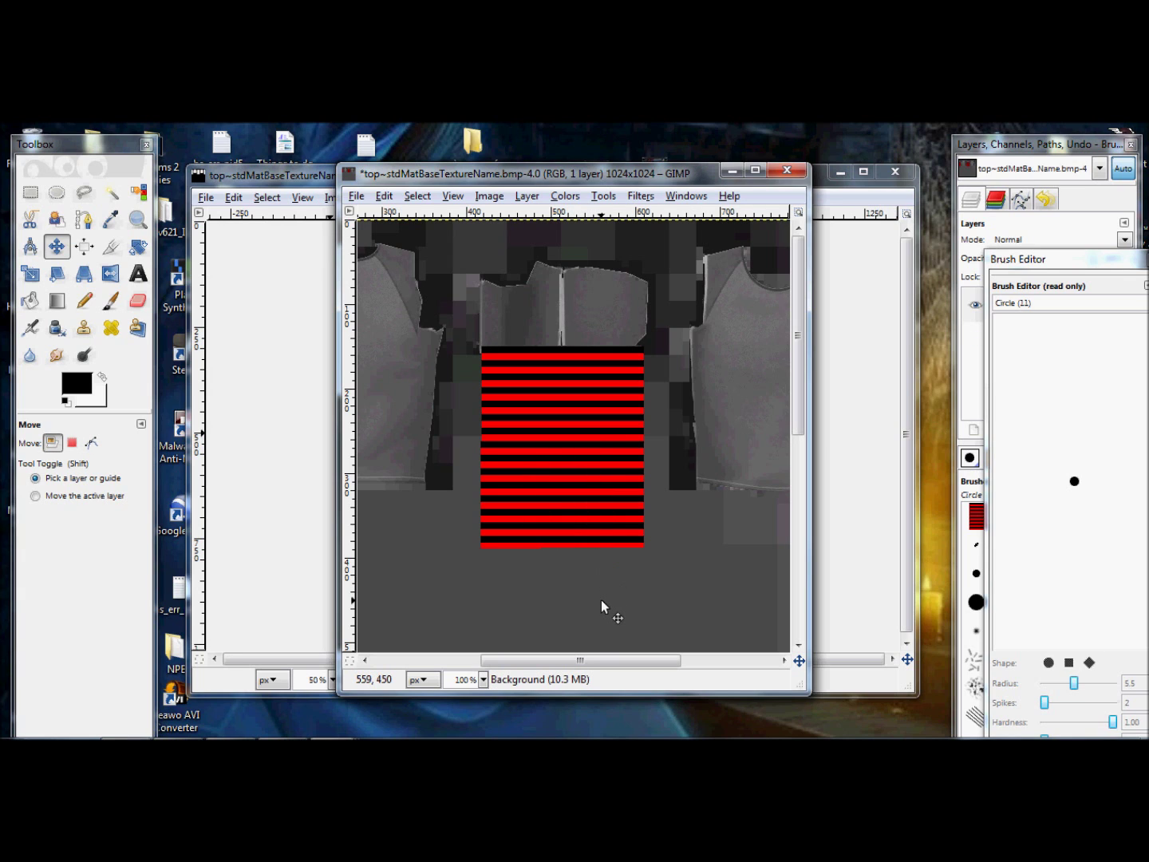
pyautogui.moveTo(580, 661); pyautogui.dragTo(675, 661)
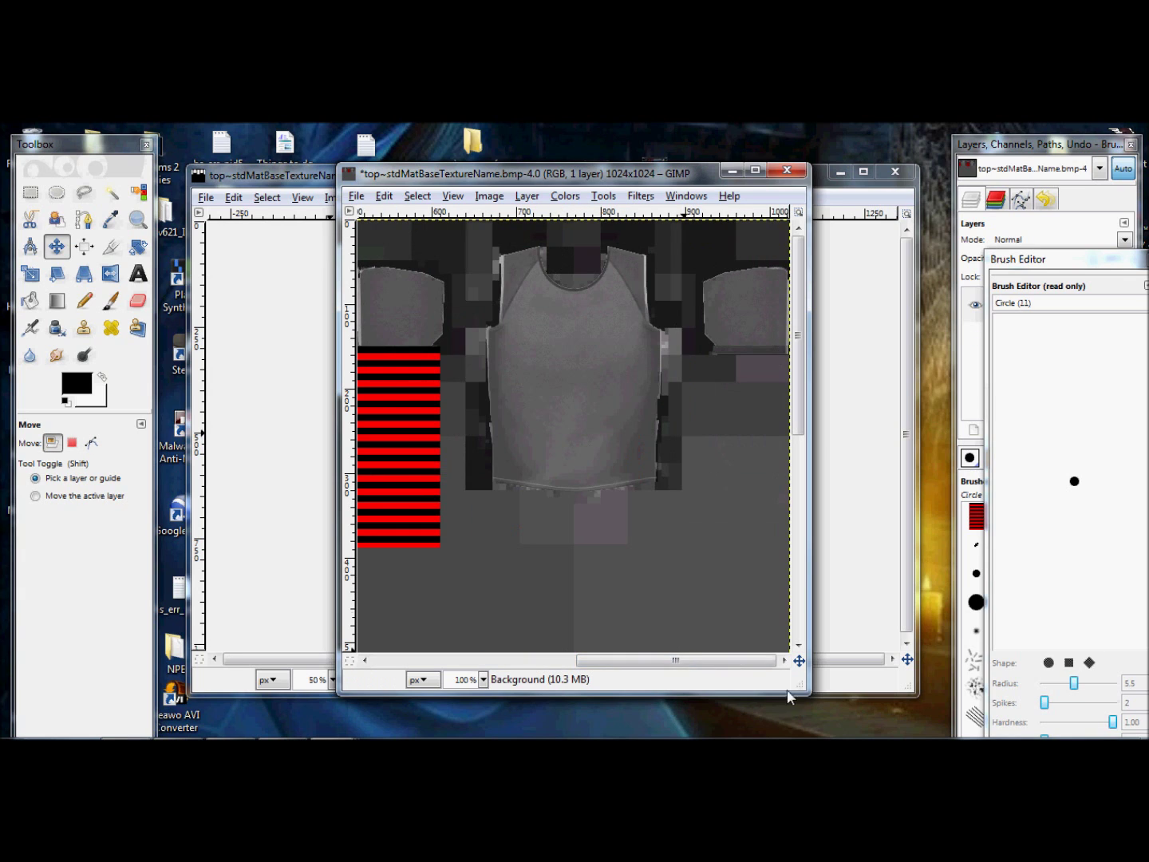
# Paste stripes onto the right sleeve area and anchor them at the image's right edge
pyautogui.hotkey('ctrl', 'v')
pyautogui.moveTo(576, 459); pyautogui.dragTo(744, 421)
pyautogui.press('alt')
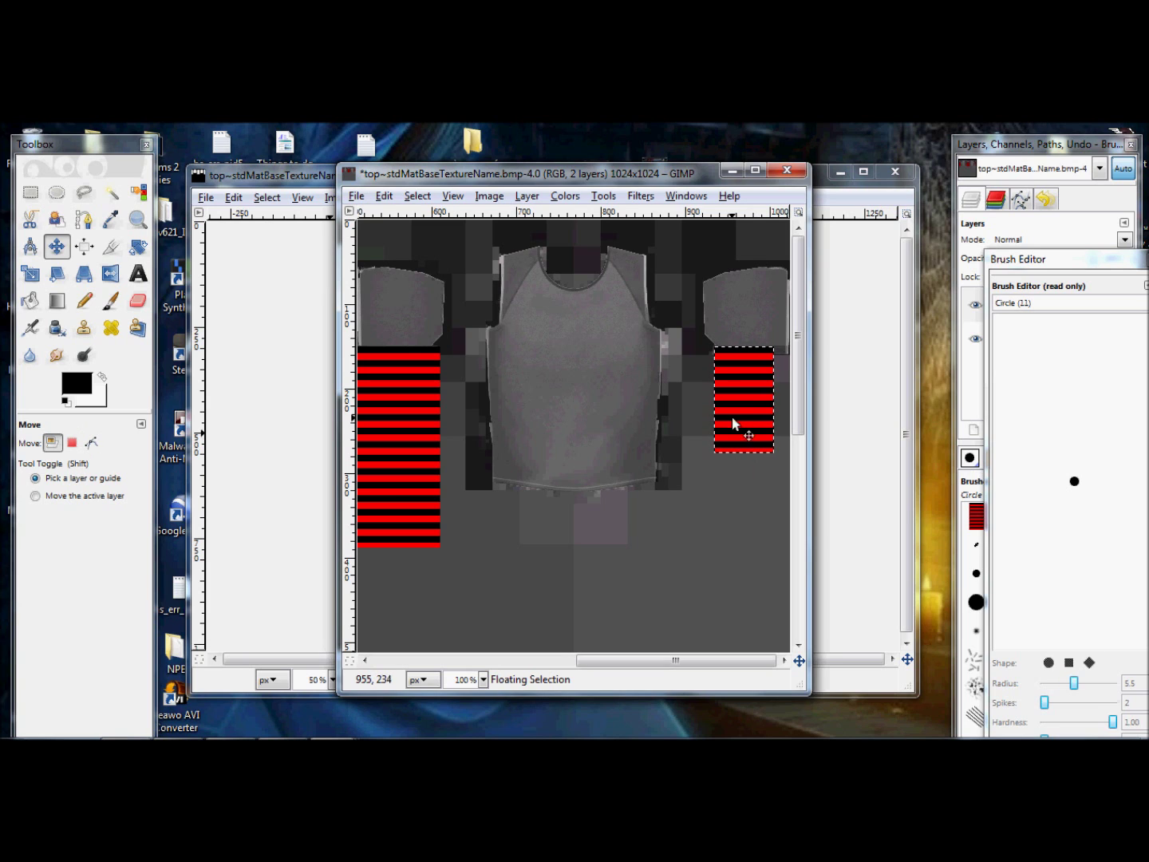
pyautogui.moveTo(733, 422); pyautogui.dragTo(787, 423)
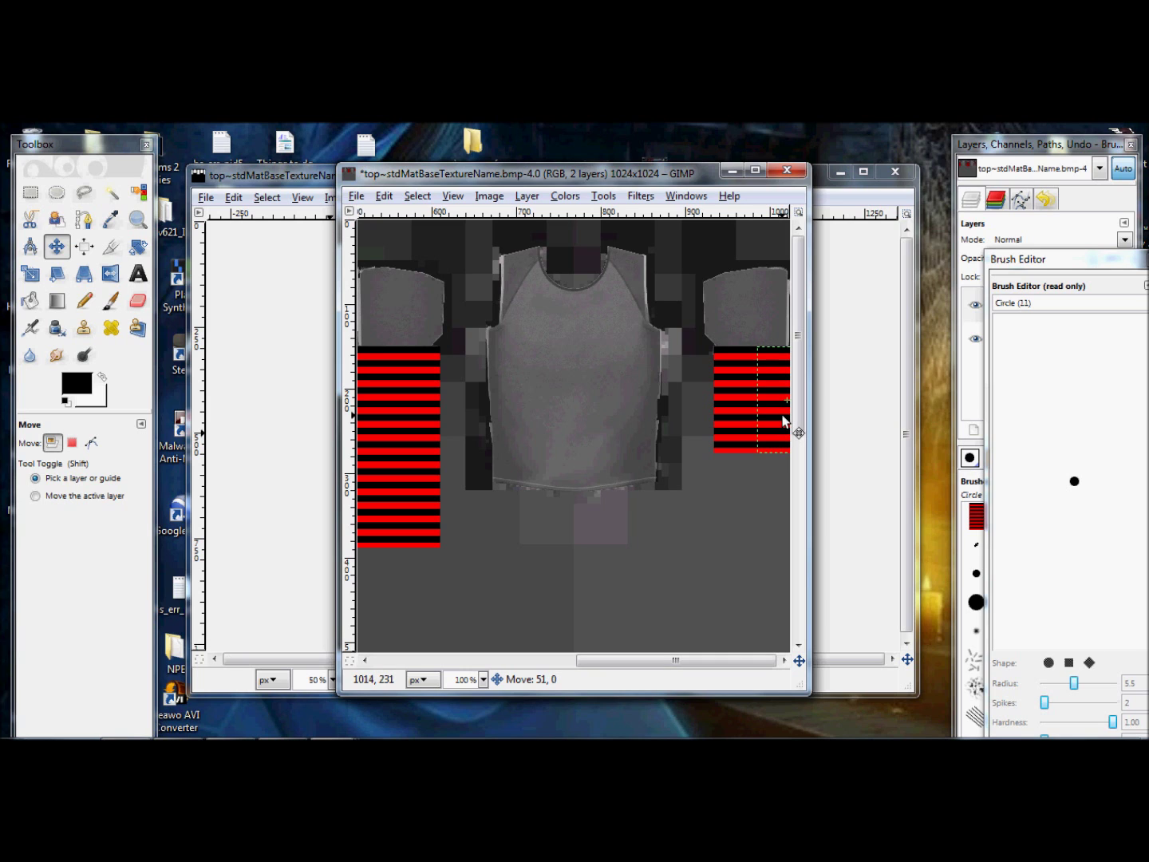
pyautogui.click(762, 521)
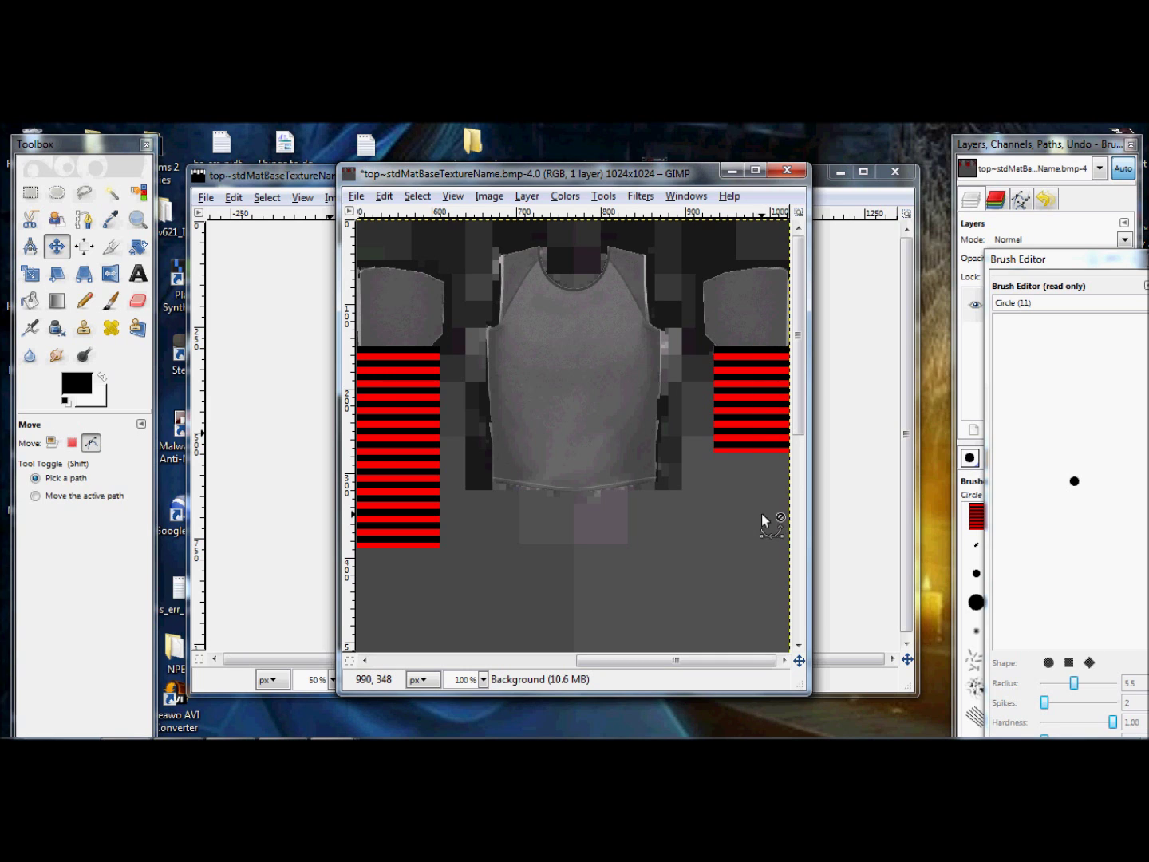
# Anchor more stripe copies below, lined up flush with the right edge
pyautogui.hotkey('ctrl', 'v')
pyautogui.moveTo(587, 462); pyautogui.dragTo(752, 517)
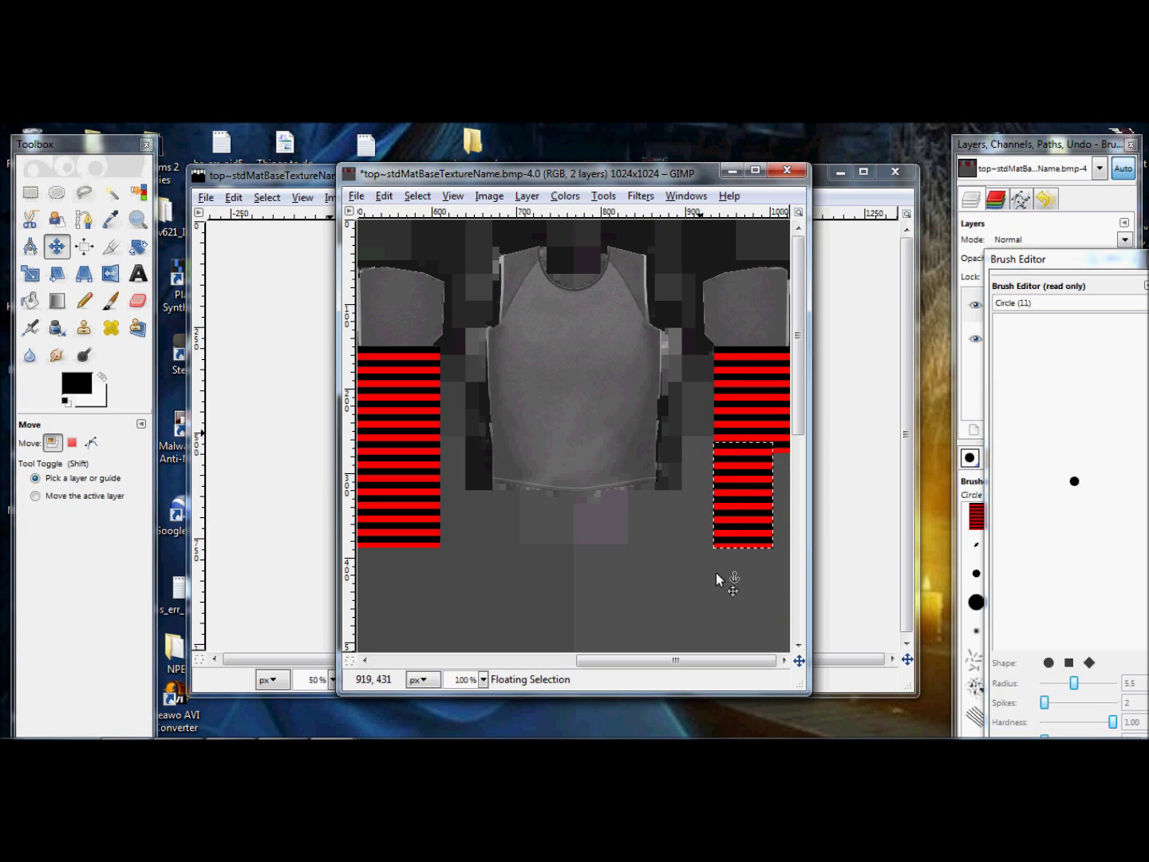
pyautogui.click(652, 608)
pyautogui.hotkey('ctrl', 'v')
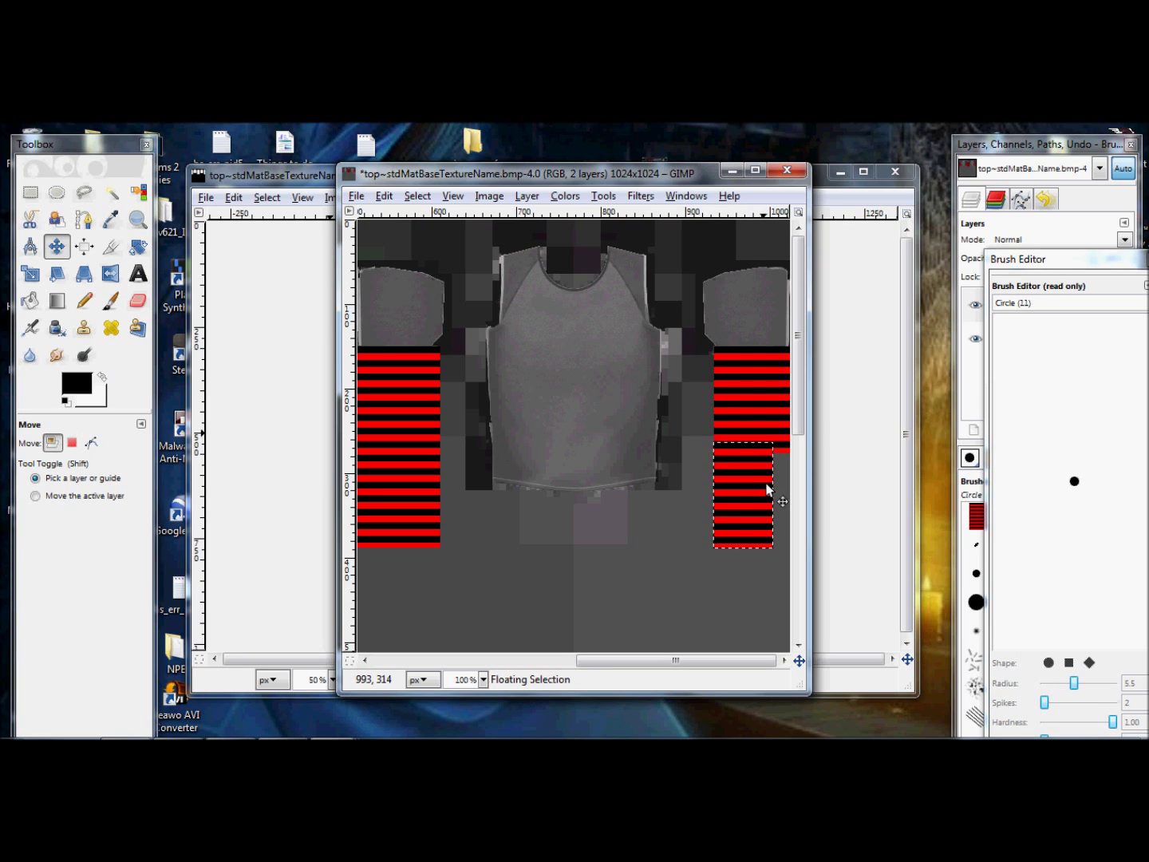
pyautogui.moveTo(760, 495); pyautogui.dragTo(763, 494)
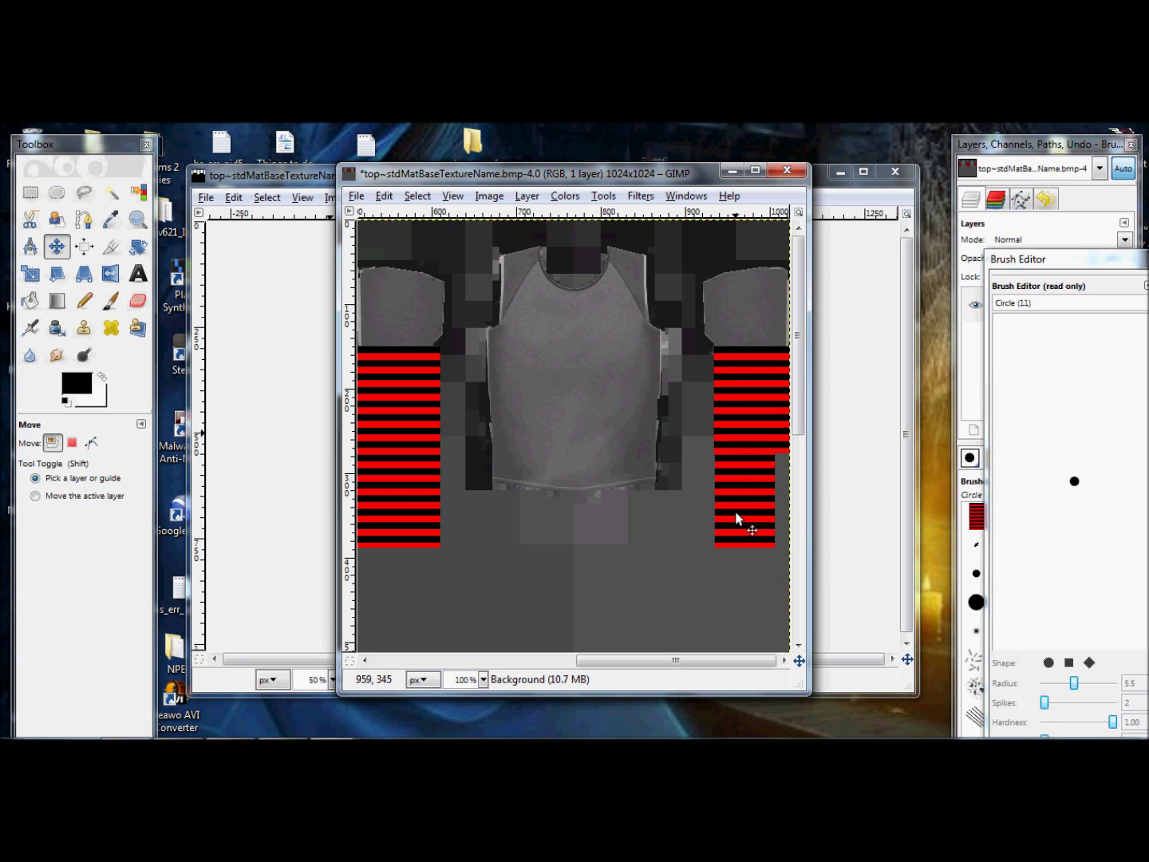
pyautogui.moveTo(750, 495)
pyautogui.mouseDown()
pyautogui.moveTo(781, 498)
pyautogui.moveTo(787, 486)
pyautogui.moveTo(740, 505)
pyautogui.mouseUp()
pyautogui.hotkey('shift', 'Left')
pyautogui.click(660, 604)
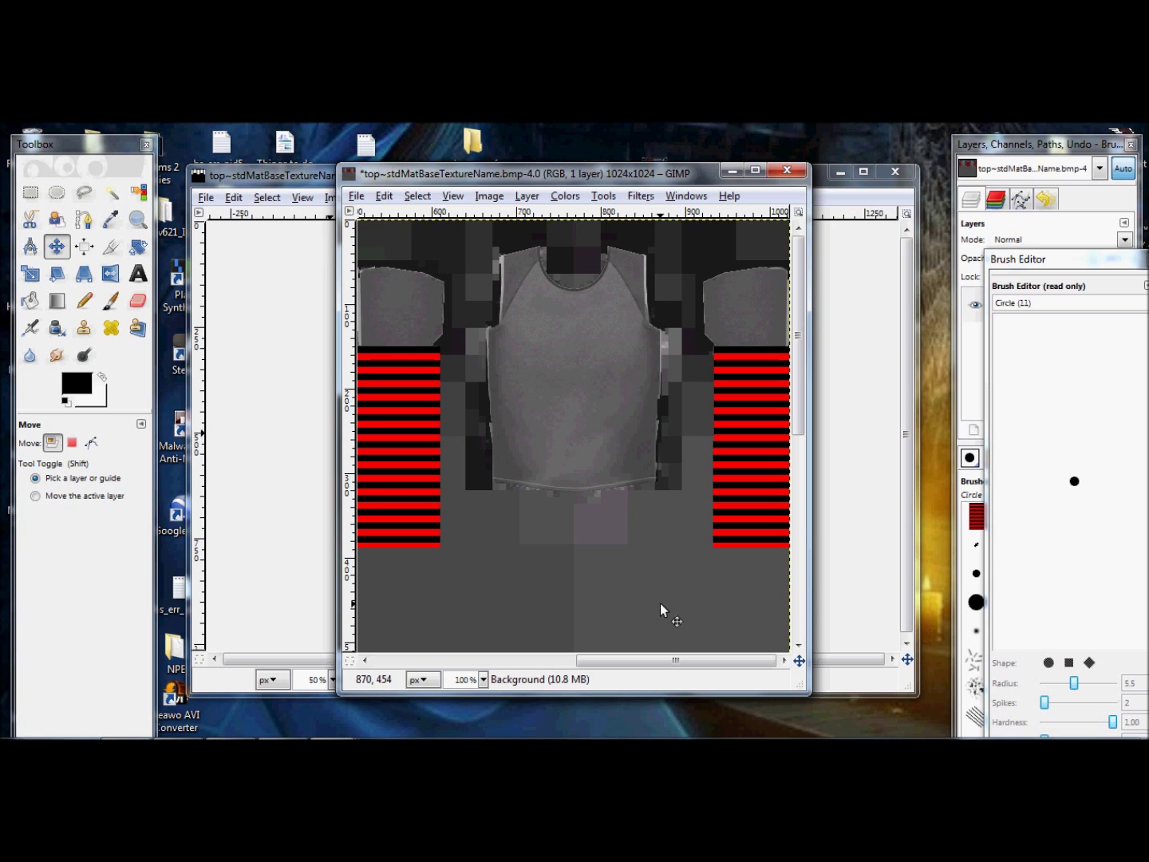
# Save the striped texture and reload it in Body Shop's preview
pyautogui.click(362, 201)
pyautogui.click(387, 335)
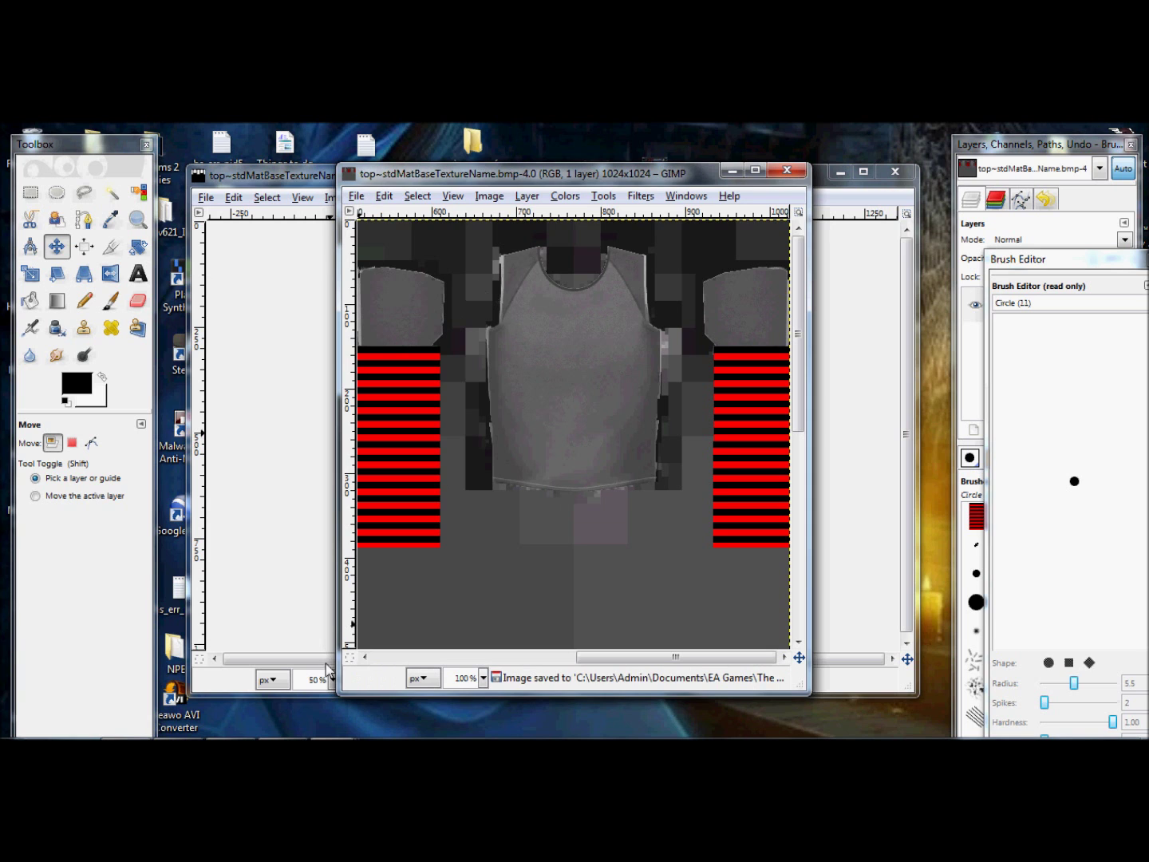
pyautogui.hotkey('alt', 'Tab')
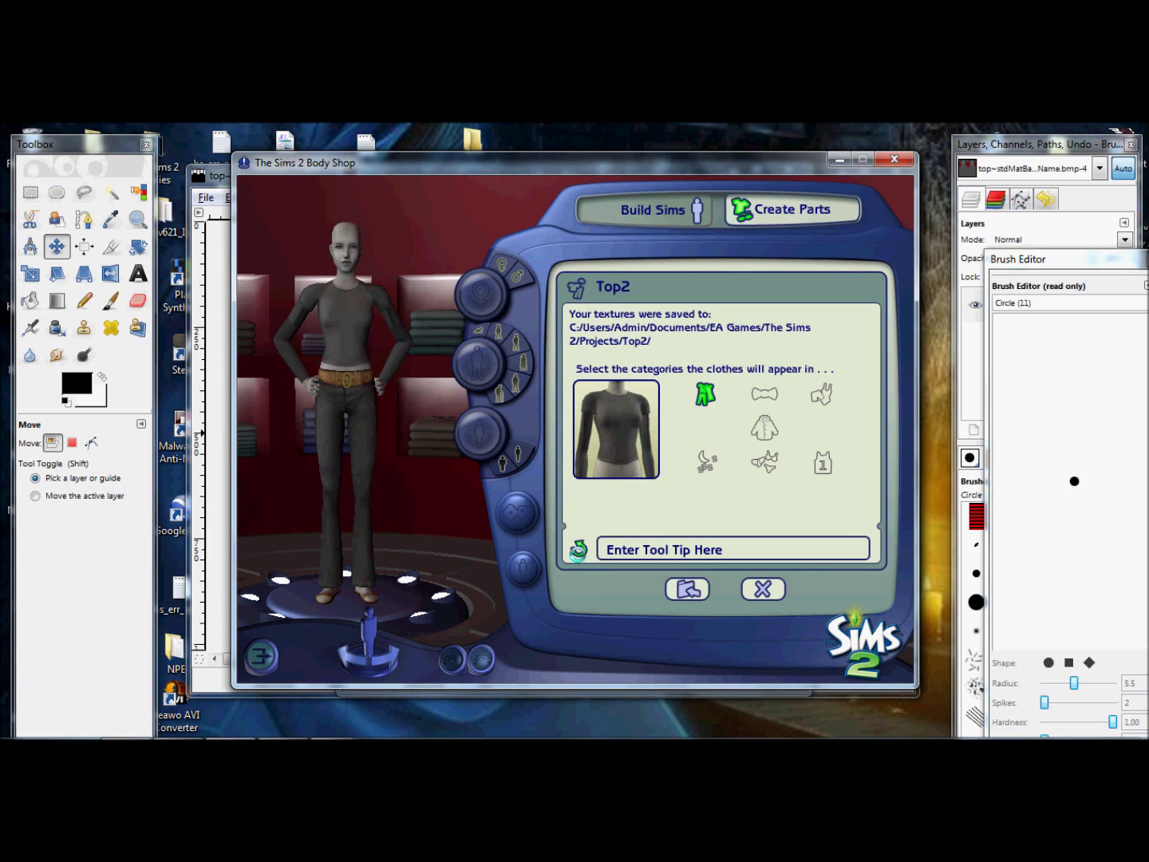
pyautogui.click(577, 550)
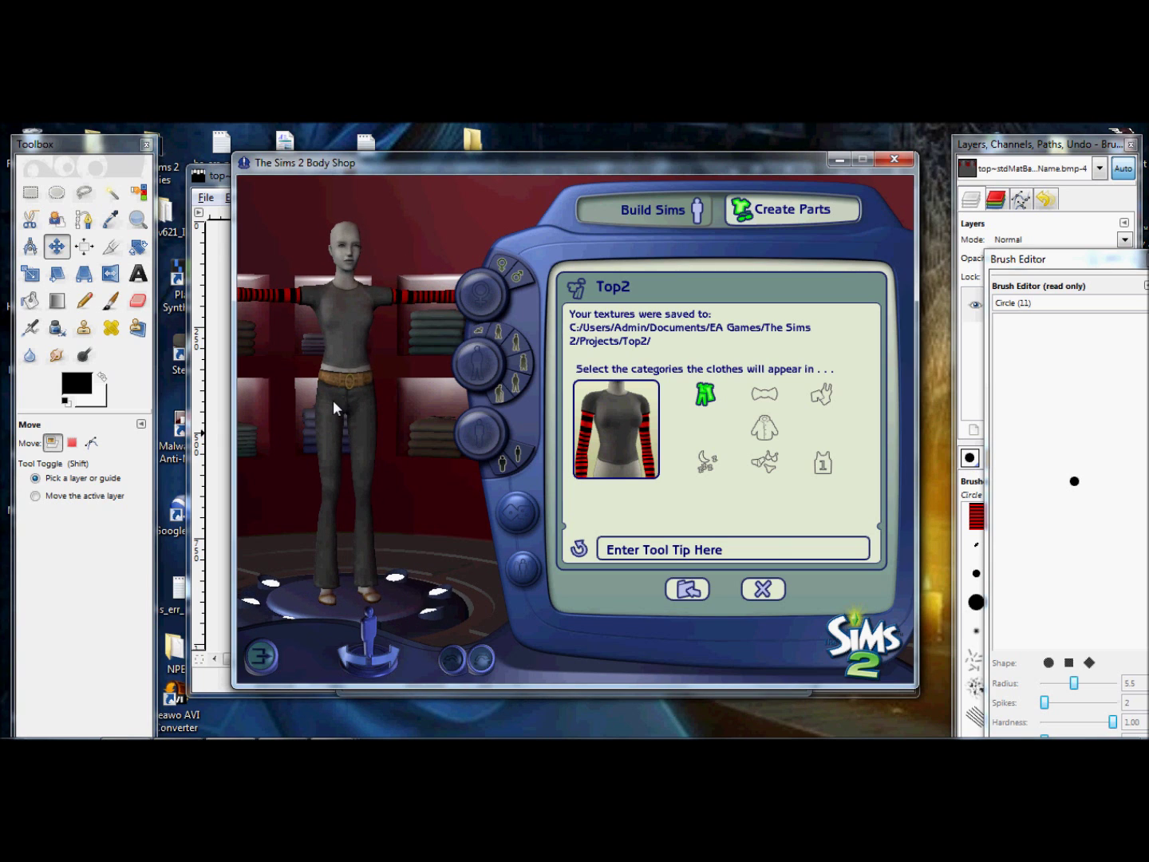
# Clear the 'Enter Tool Tip Here' placeholder from the Top2 tooltip field
pyautogui.click(725, 550)
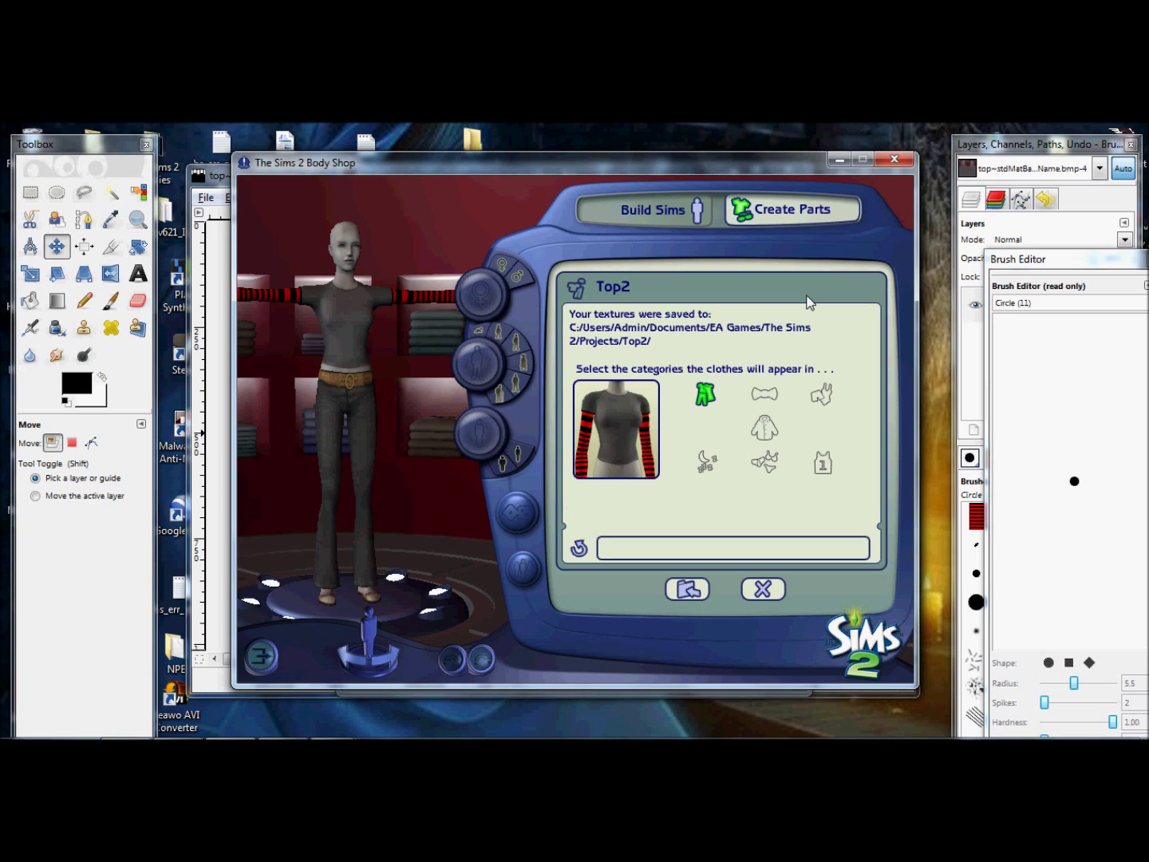
# Enter a 'by' credit with the creator's name as the tooltip, then import Top2 and accept
pyautogui.write('by TheNpcsim')
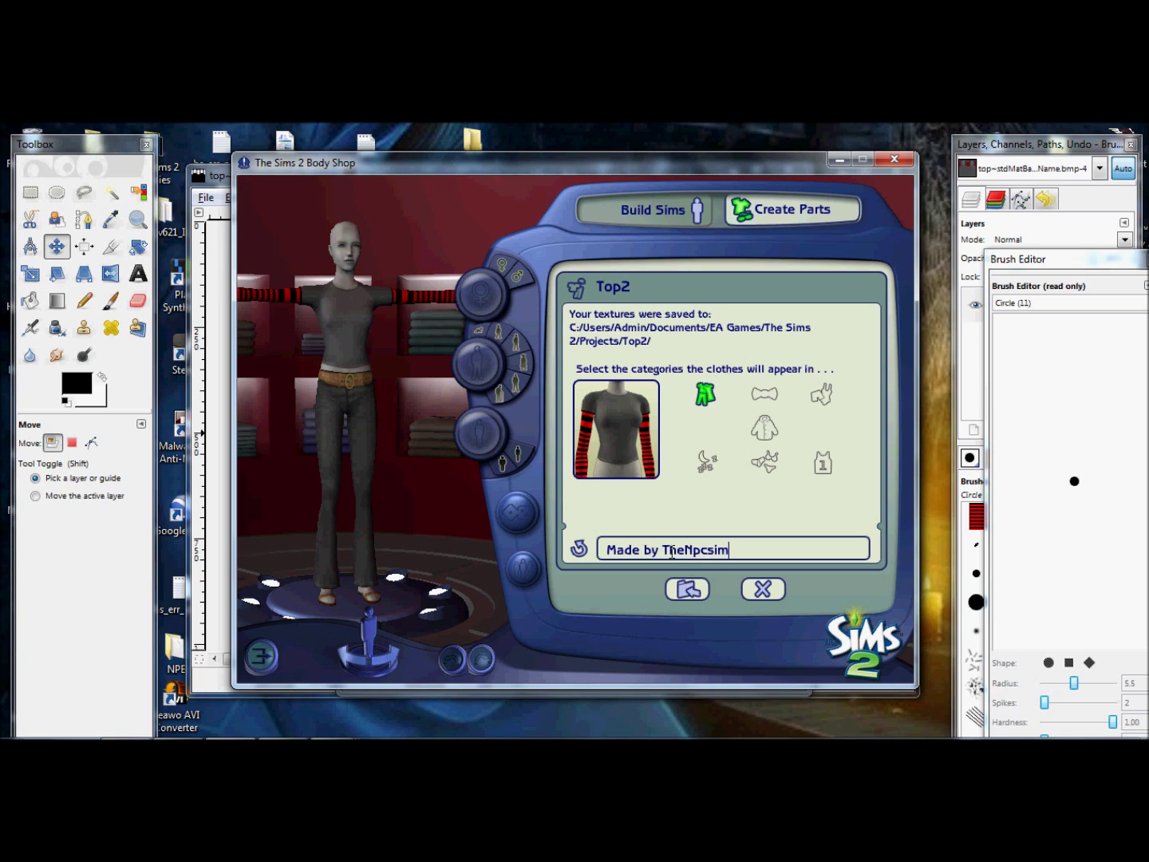
pyautogui.click(688, 589)
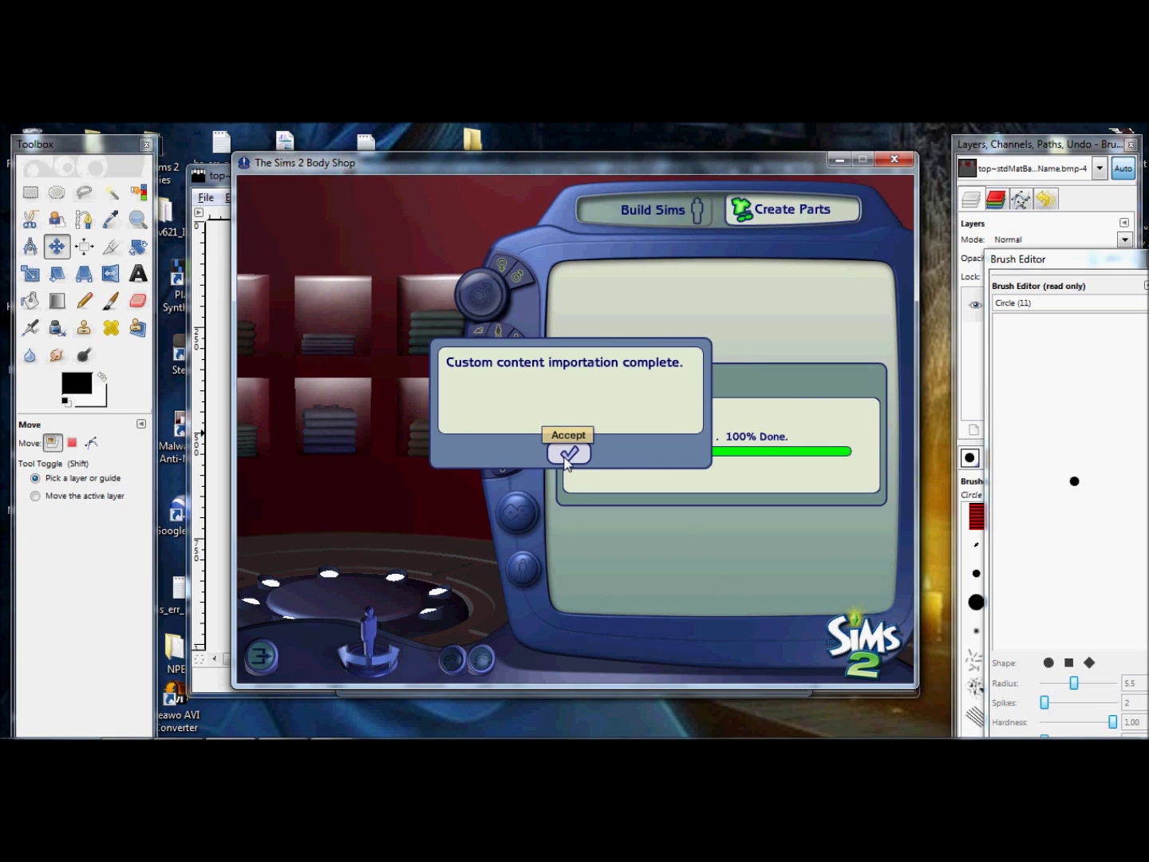
pyautogui.click(566, 460)
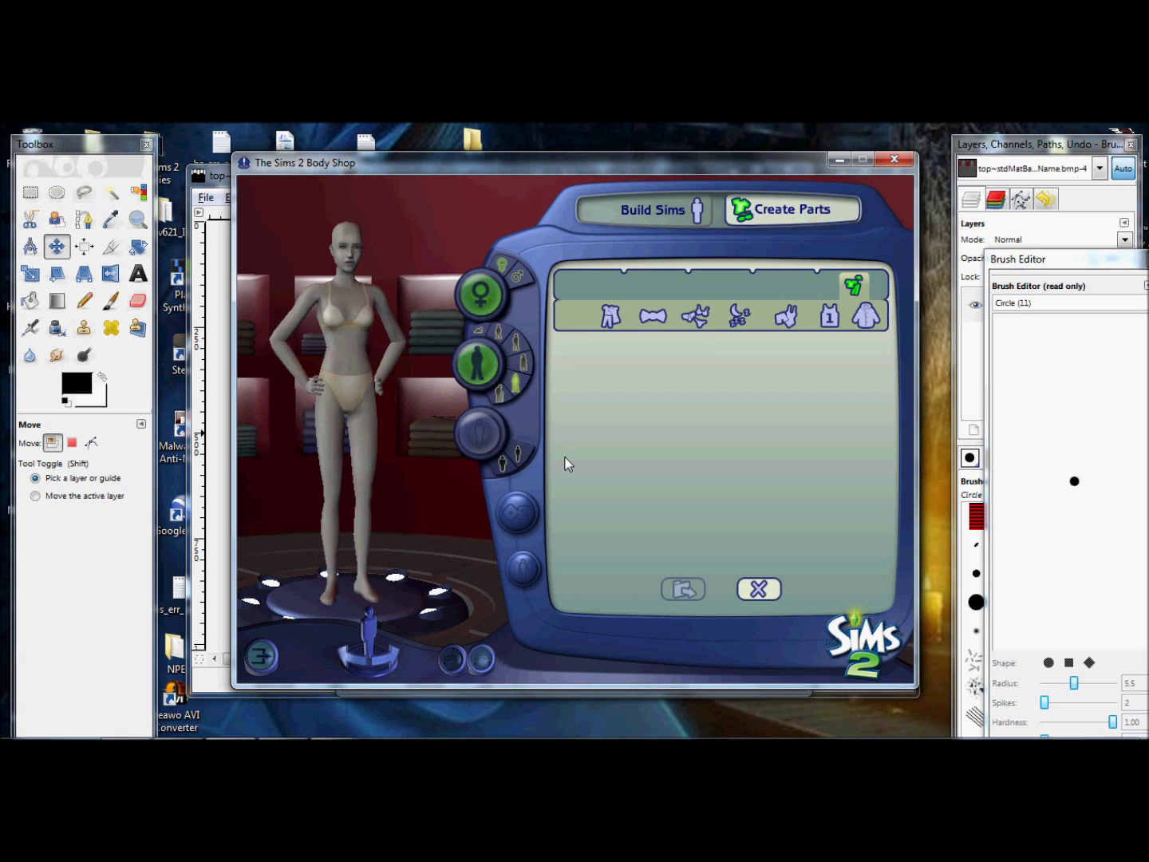